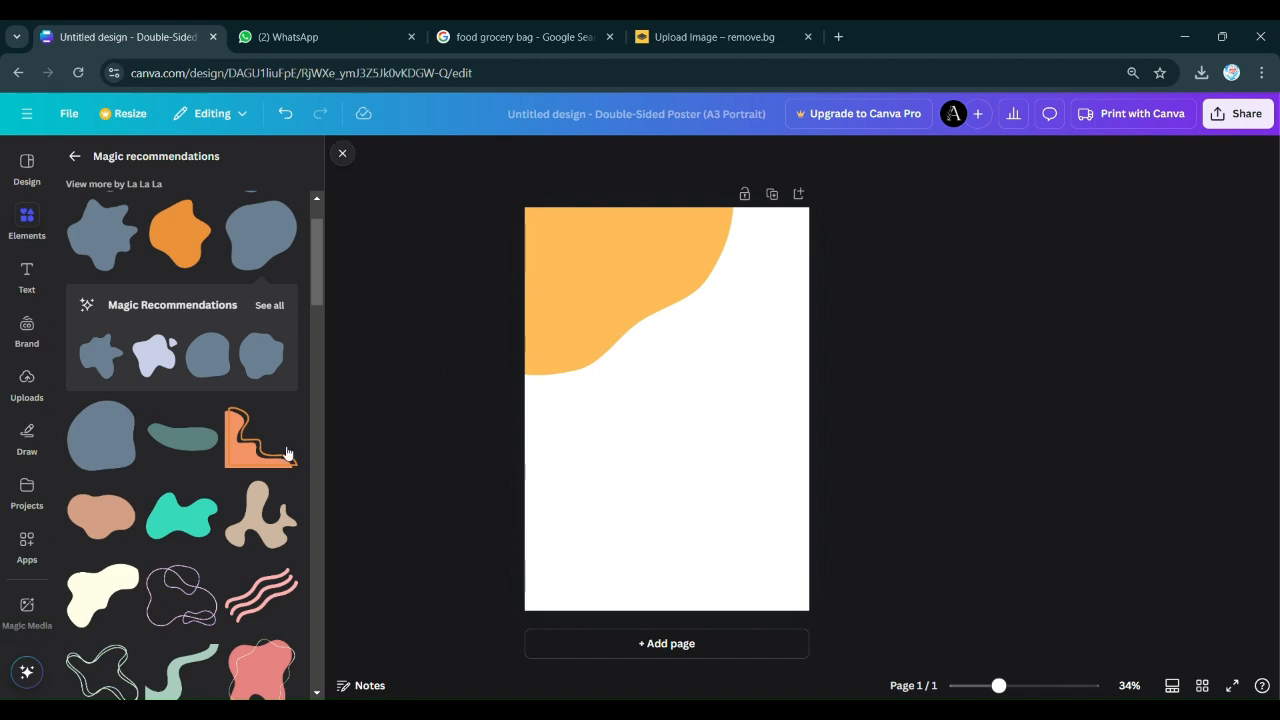
Add a subheading reading "logo", reduce it to size 26, and place it in the poster's upper-right corner.
left_click(27, 276)
left_click(257, 431)
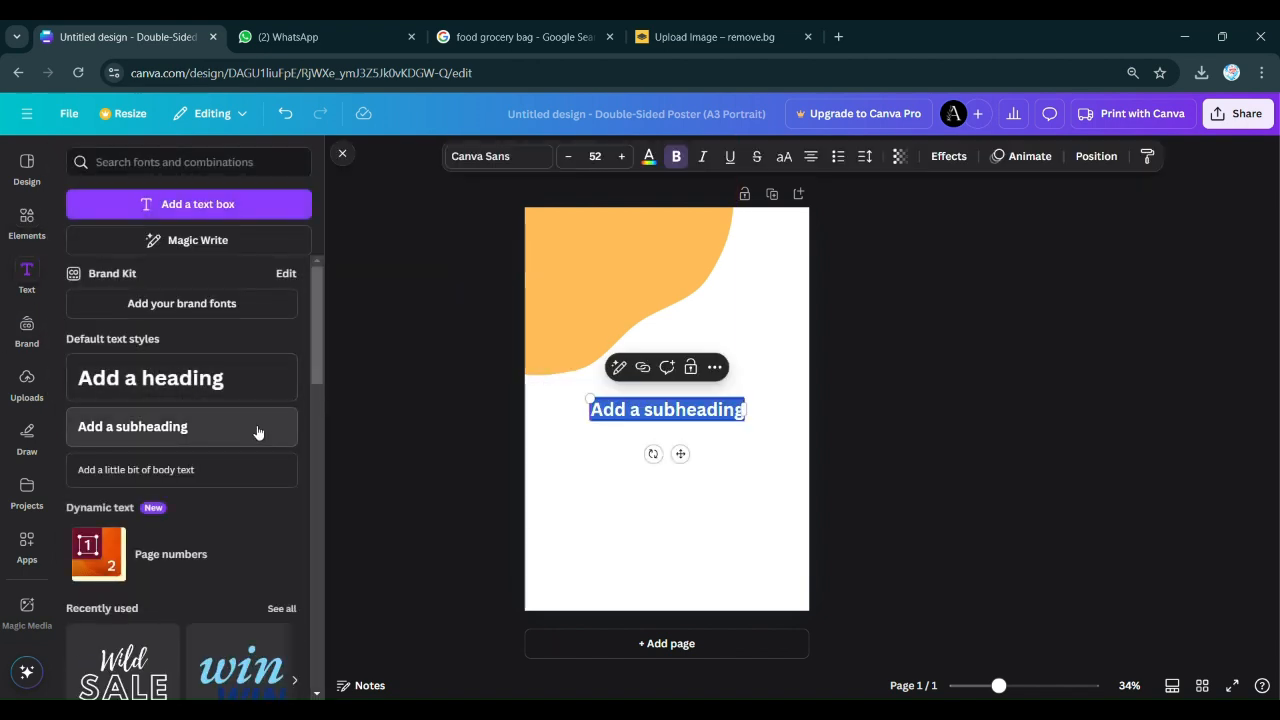
type("logo")
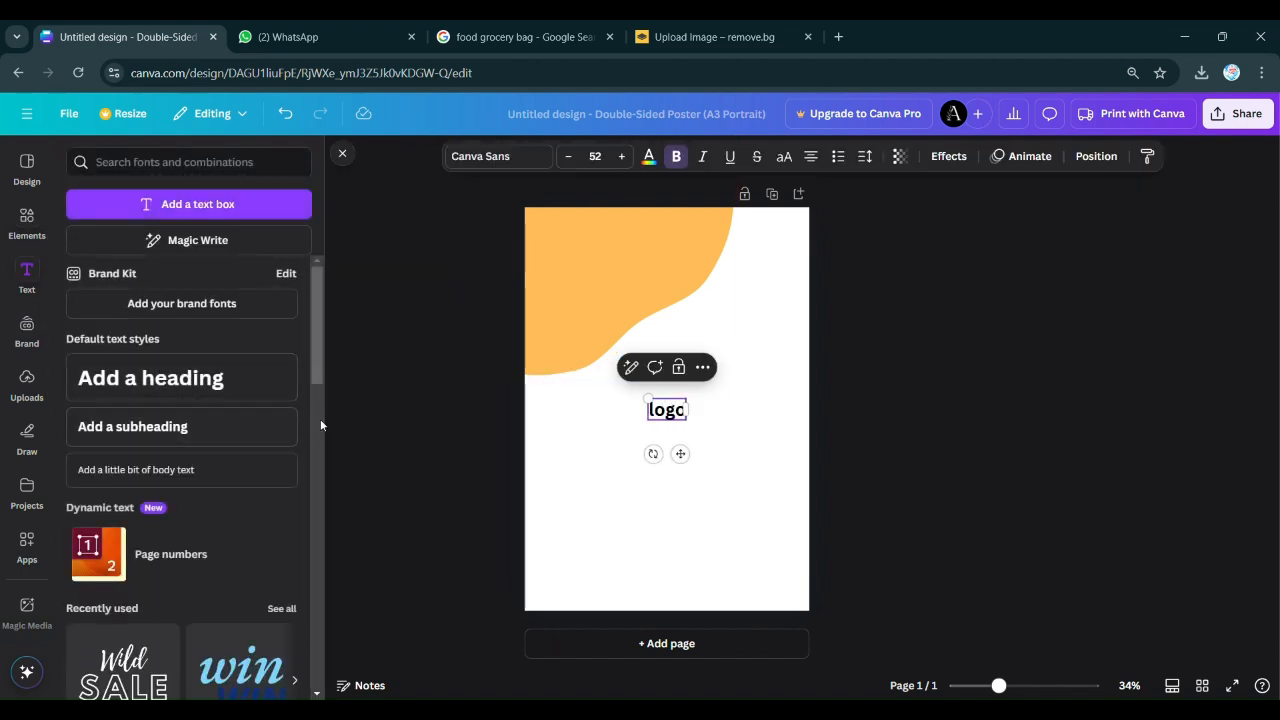
left_click_drag(648, 399, 667, 410)
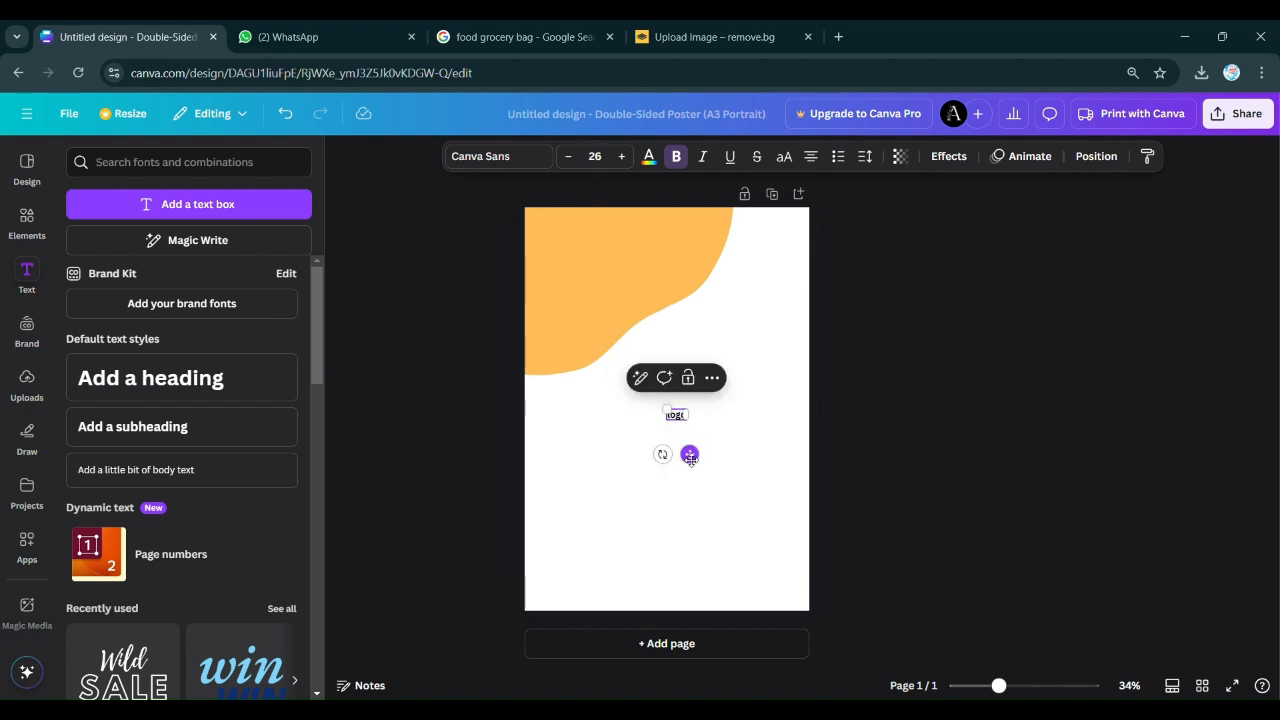
left_click_drag(690, 457, 785, 278)
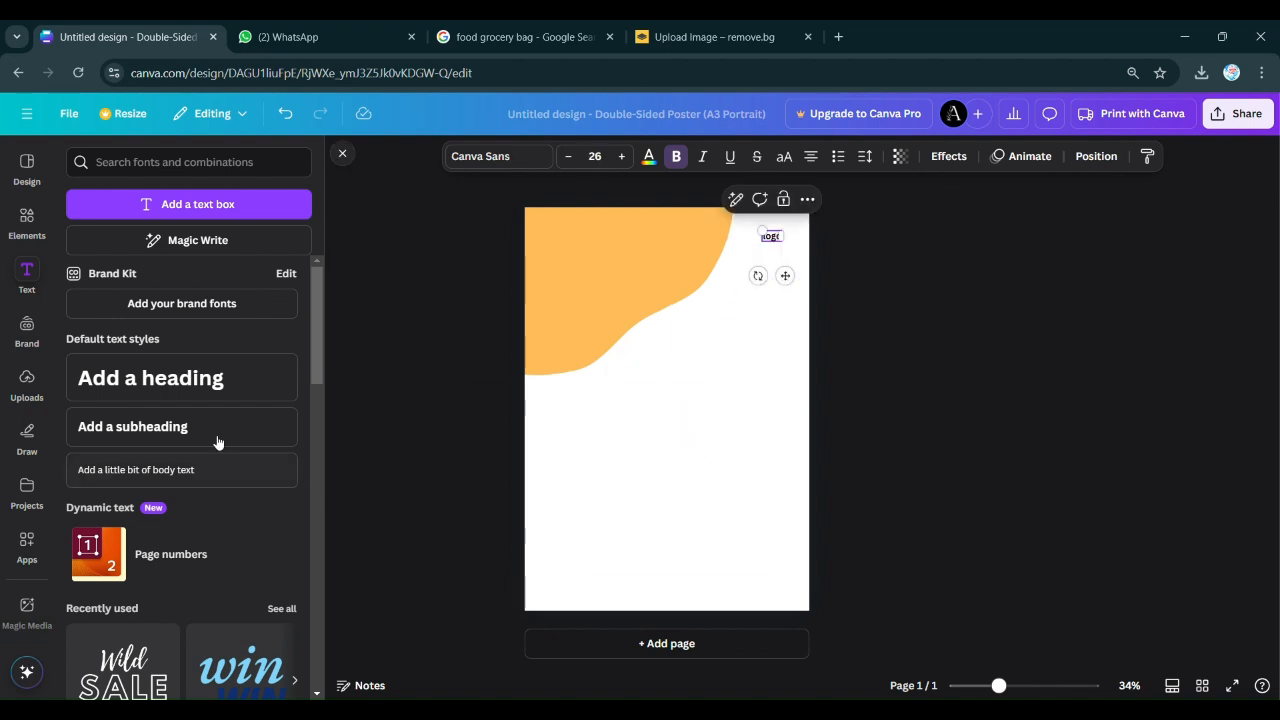
Insert the uploaded grocery basket image with bottles and cheese, enlarge it, and place it centrally below the orange shape.
left_click(27, 385)
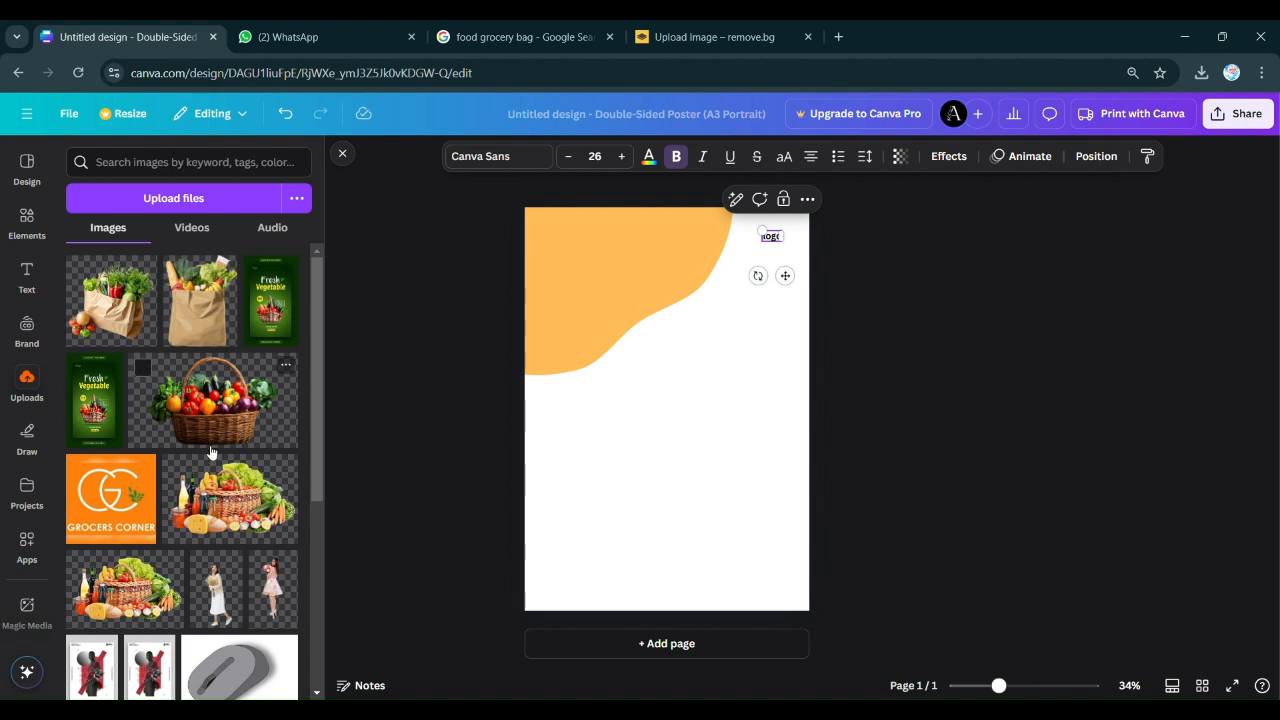
left_click(229, 498)
left_click_drag(608, 453, 547, 508)
left_click_drag(693, 468, 716, 467)
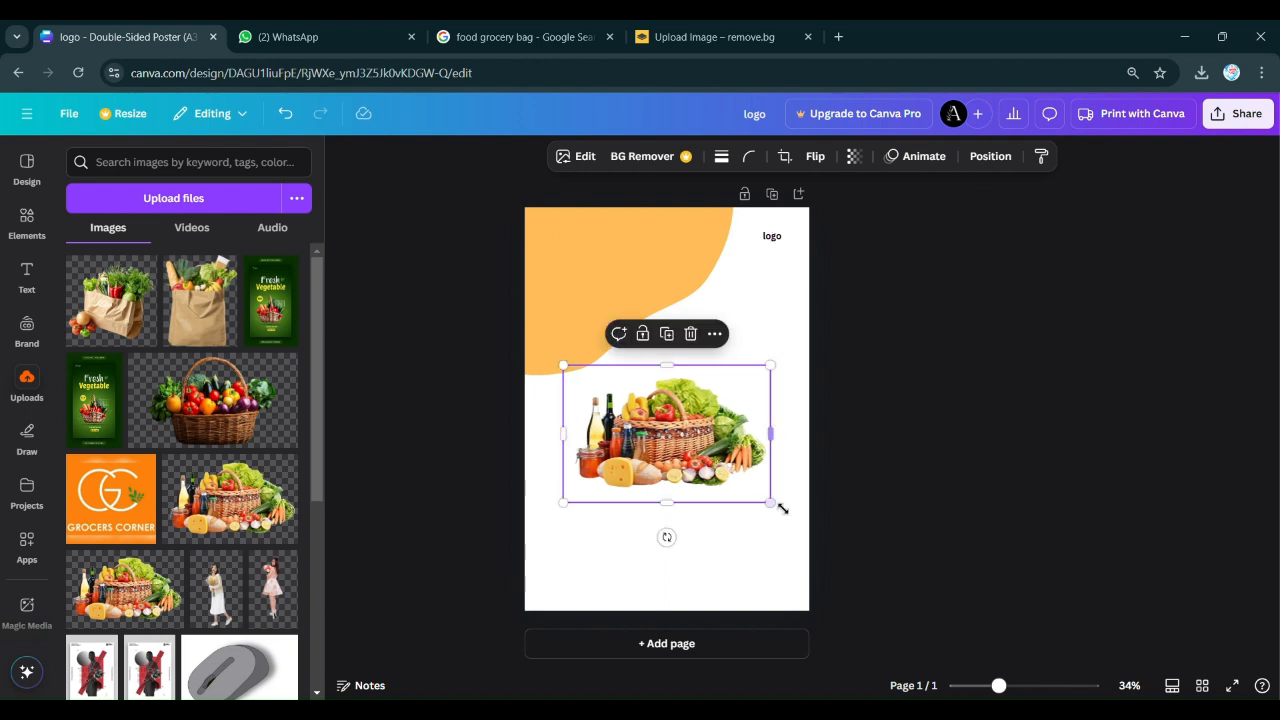
left_click_drag(785, 511, 792, 518)
left_click_drag(720, 470, 705, 468)
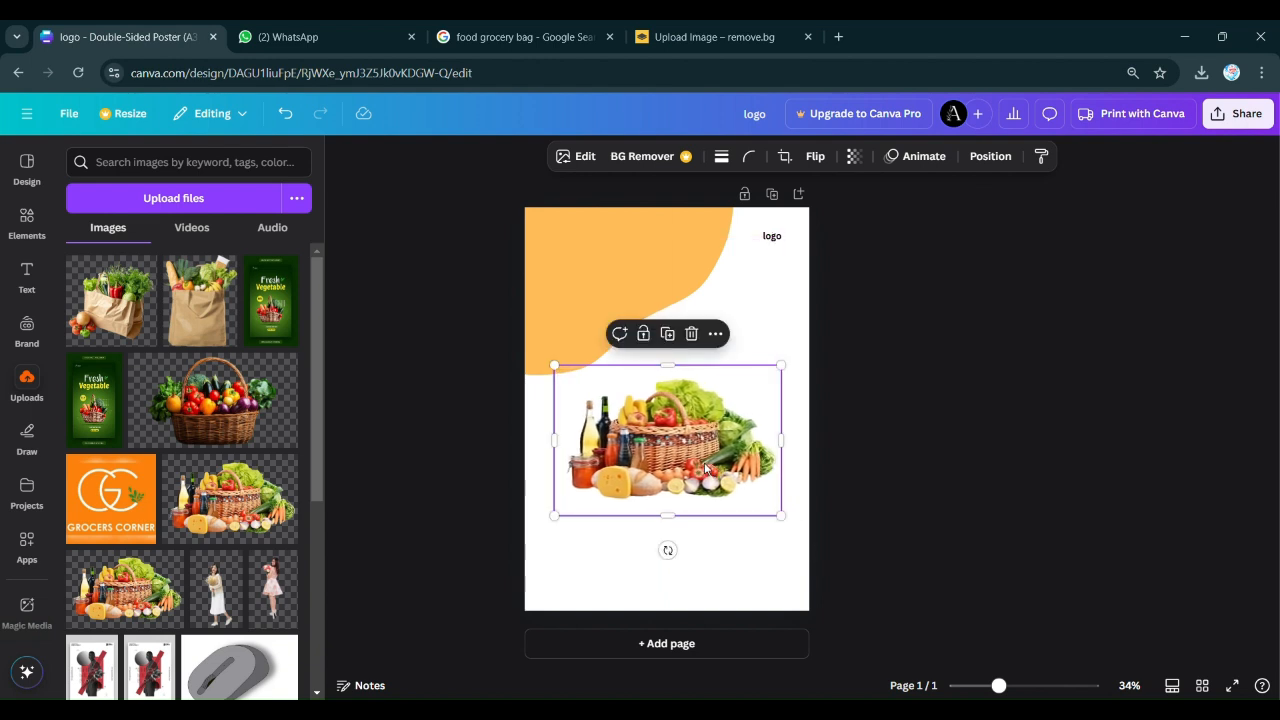
Add a circle shape to the poster and move it down over the grocery basket image.
left_click(27, 275)
left_click(27, 222)
left_click(75, 157)
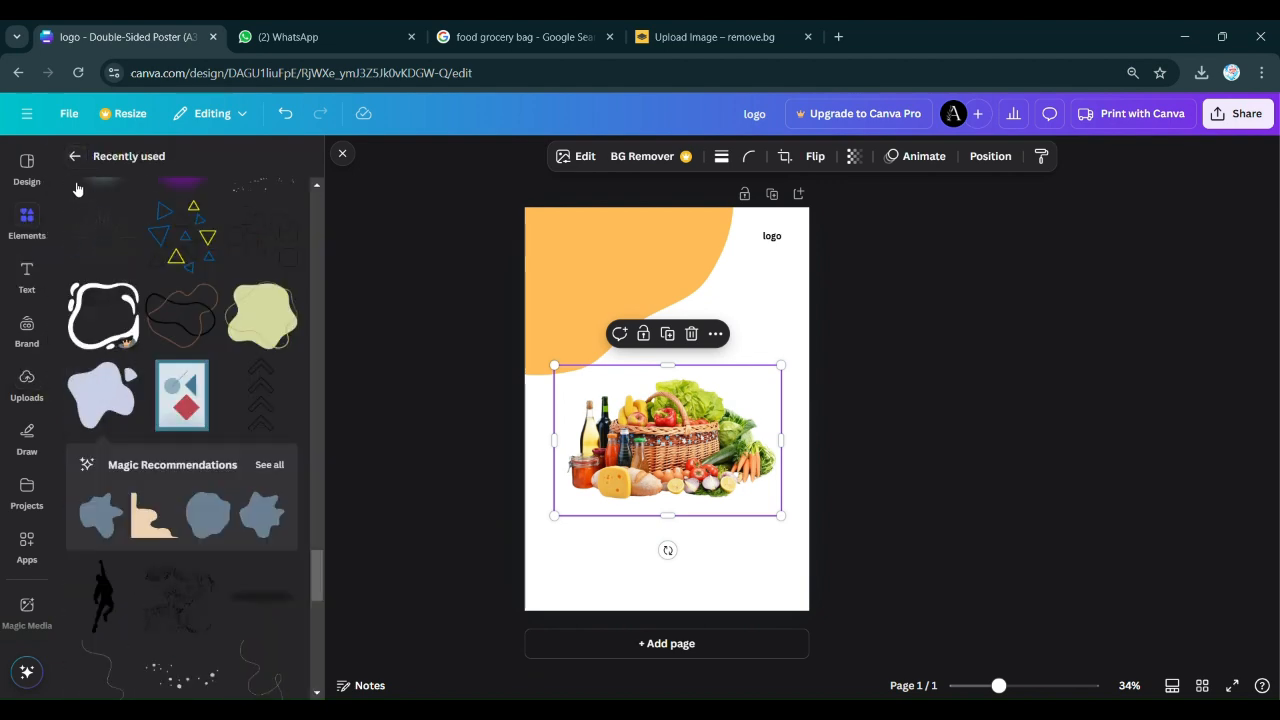
left_click(75, 157)
left_click(275, 382)
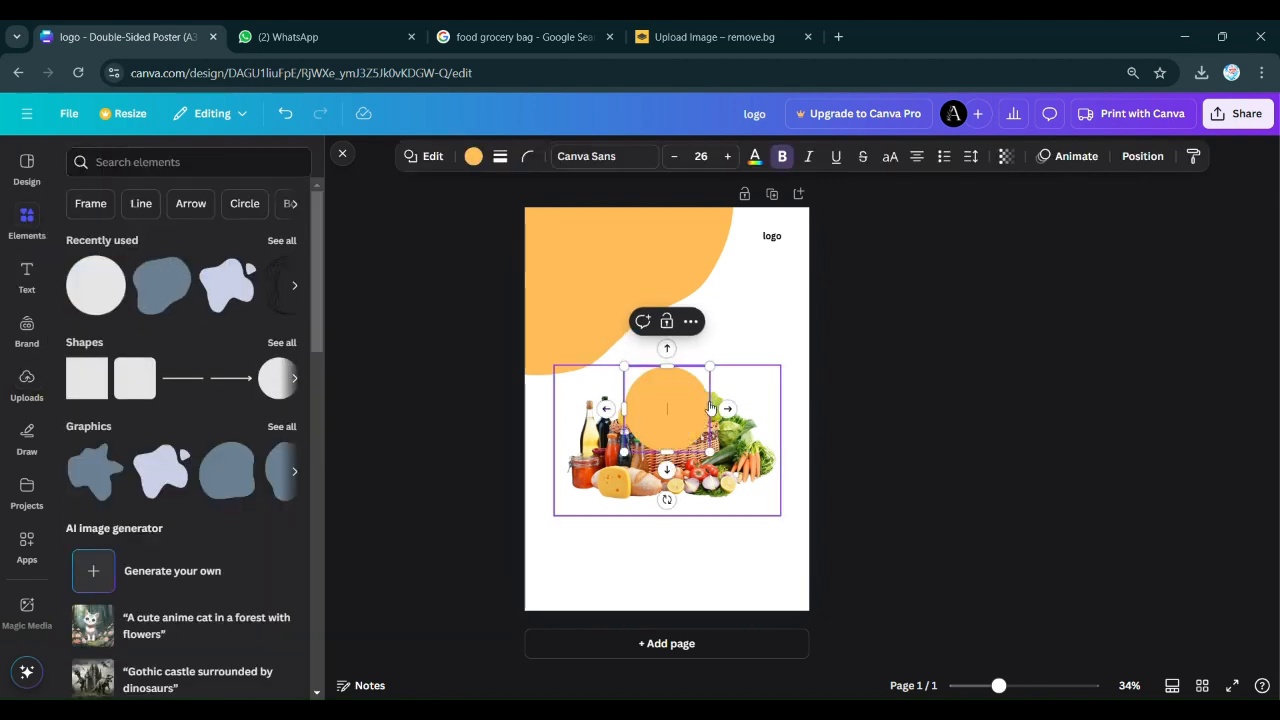
left_click_drag(663, 427, 663, 491)
Enlarge the circle to about 38 by 32 cm and centre it horizontally so its upper arc fills the poster's lower part.
left_click_drag(720, 529, 837, 646)
left_click_drag(630, 565, 530, 589)
left_click_drag(725, 587, 706, 592)
left_click_drag(681, 660, 688, 691)
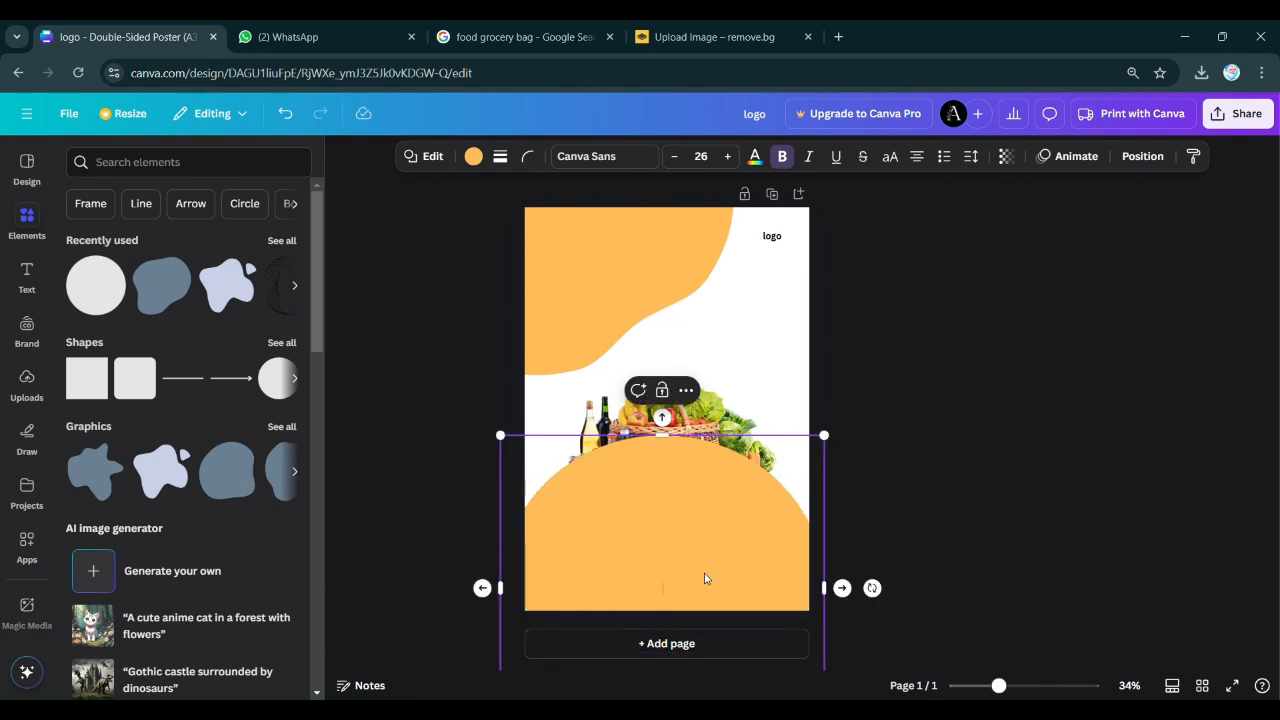
left_click_drag(704, 578, 720, 580)
left_click_drag(830, 582, 855, 582)
left_click_drag(518, 591, 490, 589)
mouse_move(631, 550)
left_mouse_down()
mouse_move(626, 540)
mouse_move(624, 555)
left_mouse_up()
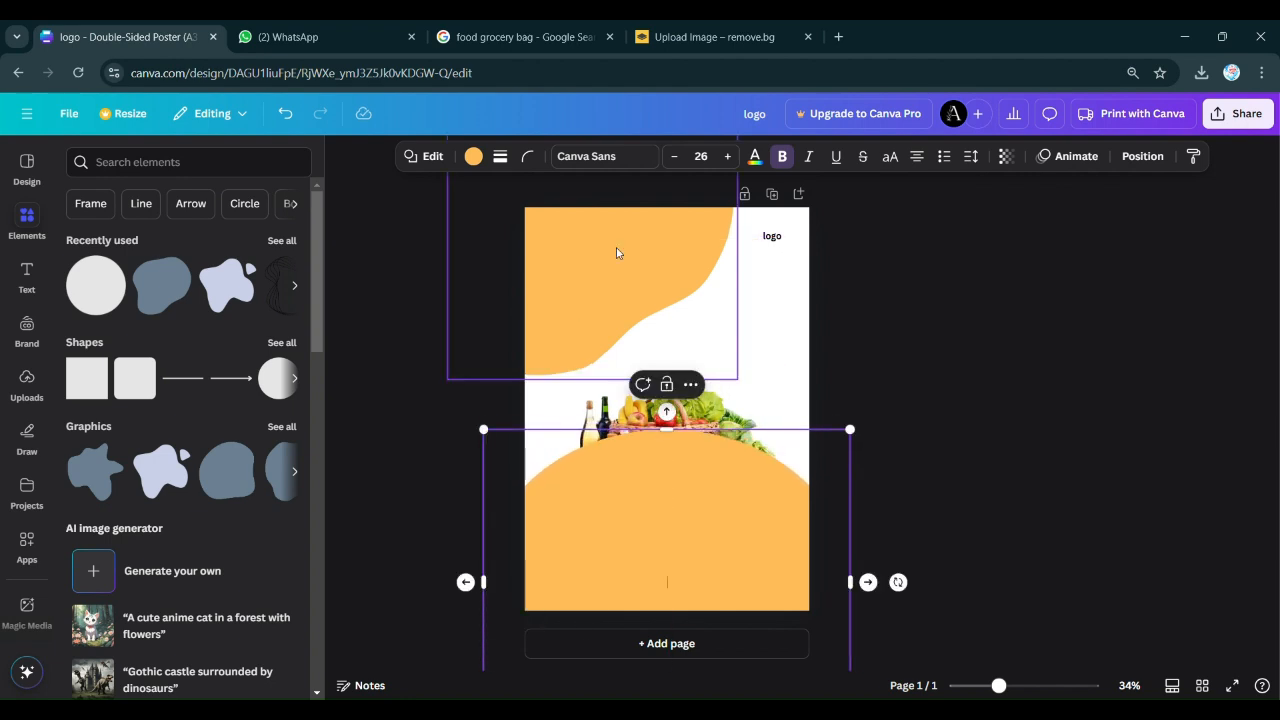
Fill the large circle with light gray and send it backward behind the grocery basket image.
left_click(473, 156)
left_click(201, 562)
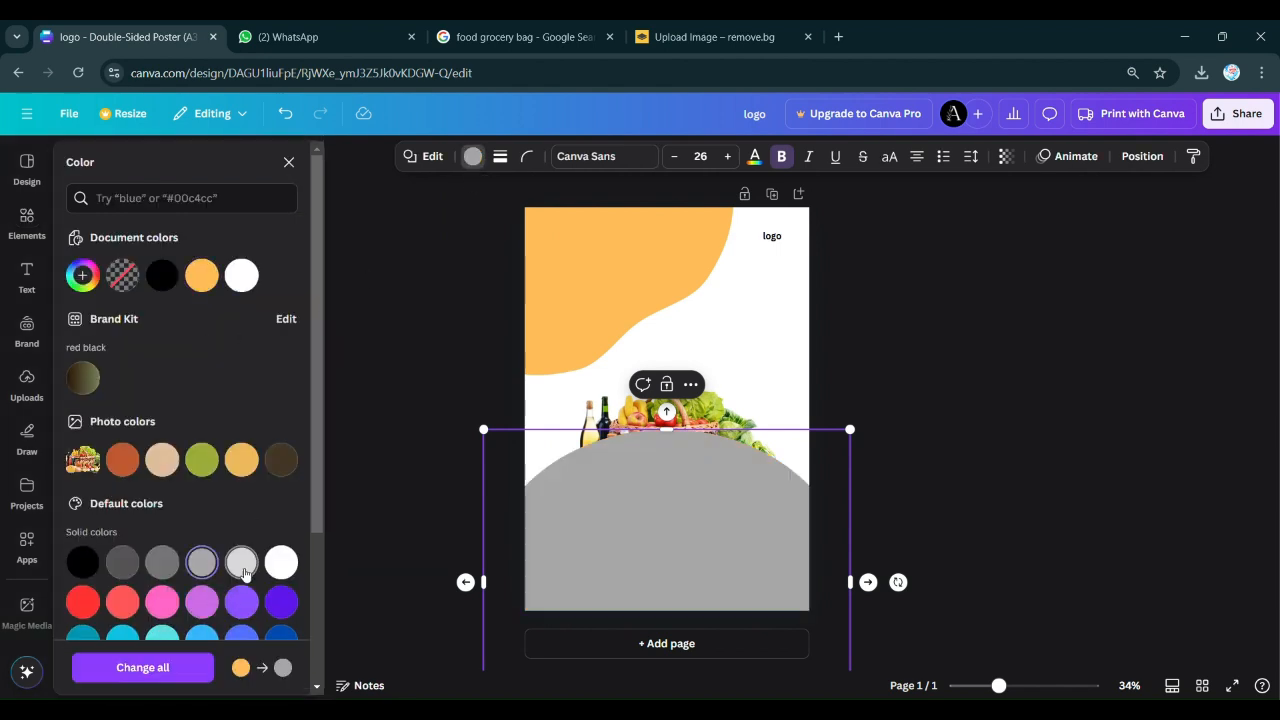
left_click(242, 562)
left_click(1142, 156)
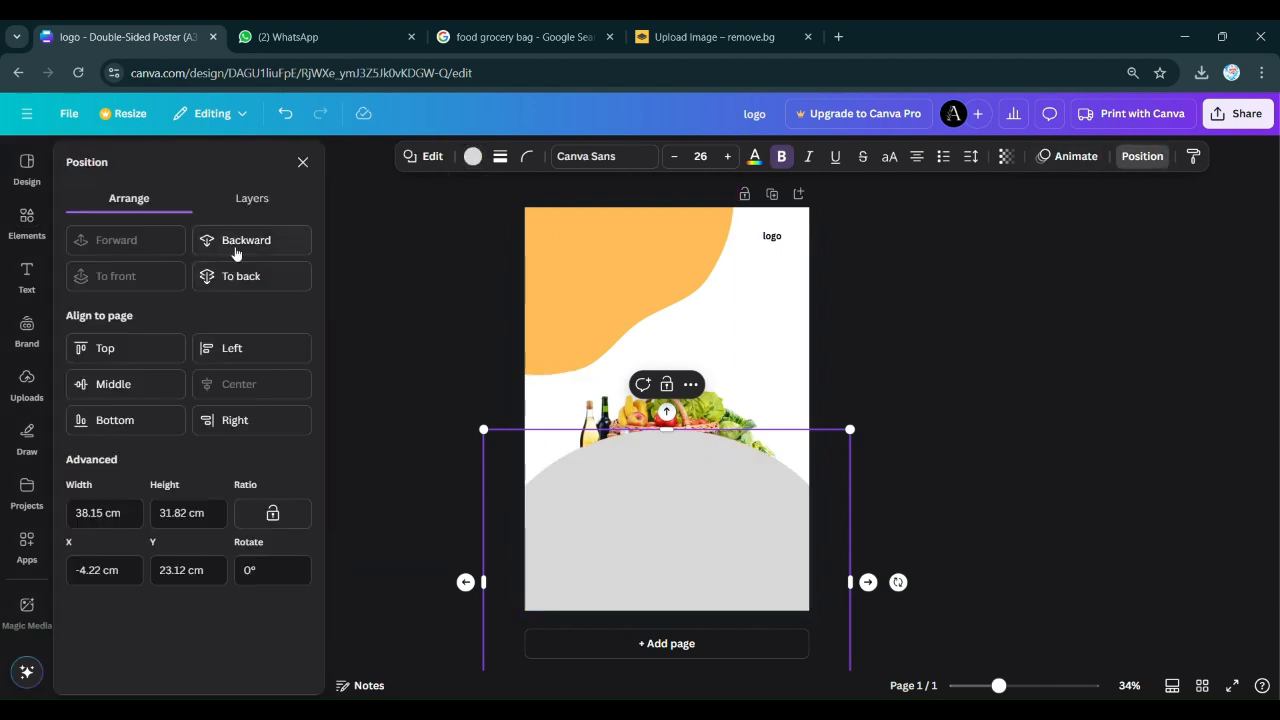
left_click(240, 242)
Lighten the large circle's fill to the custom color #ECEBEB.
left_click(473, 157)
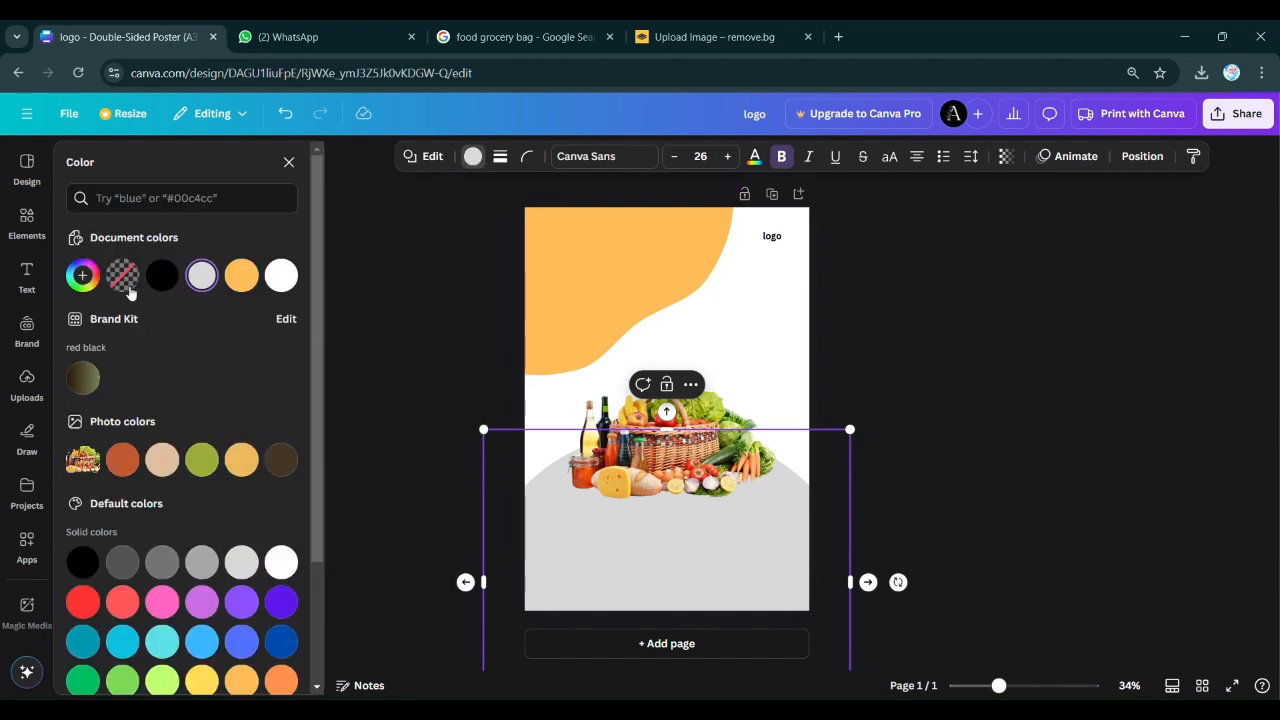
left_click(241, 562)
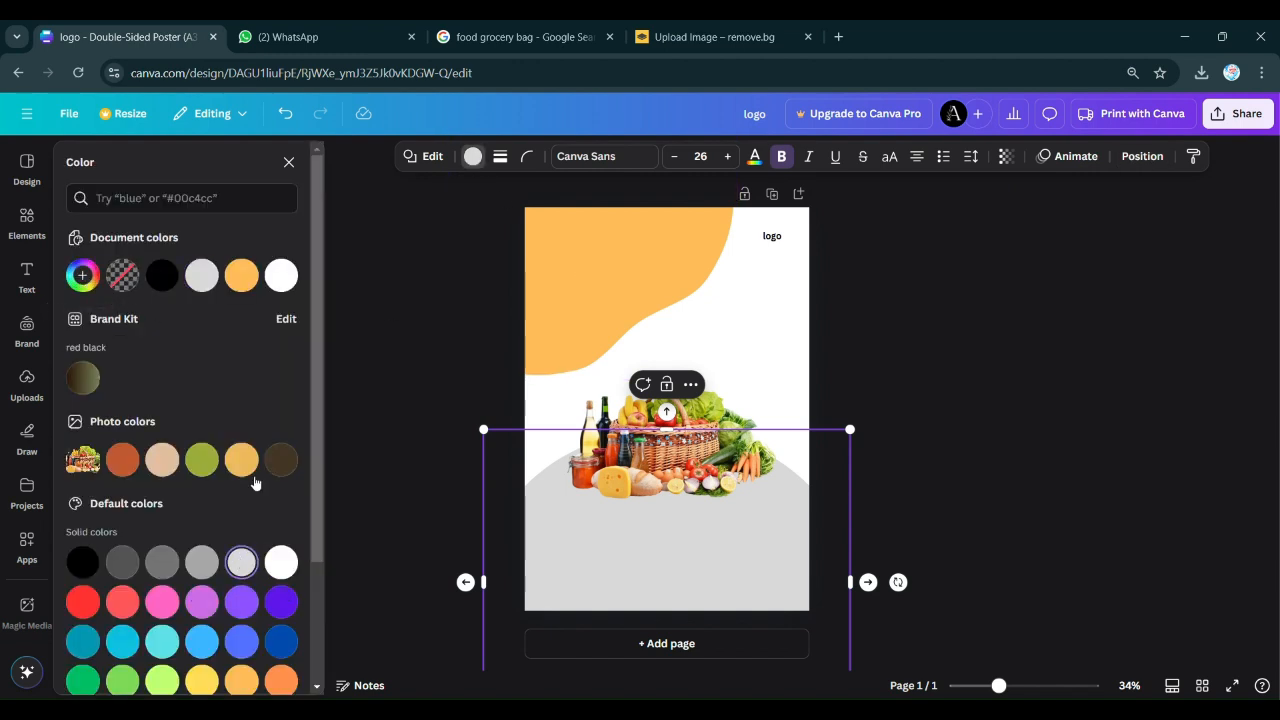
left_click(83, 275)
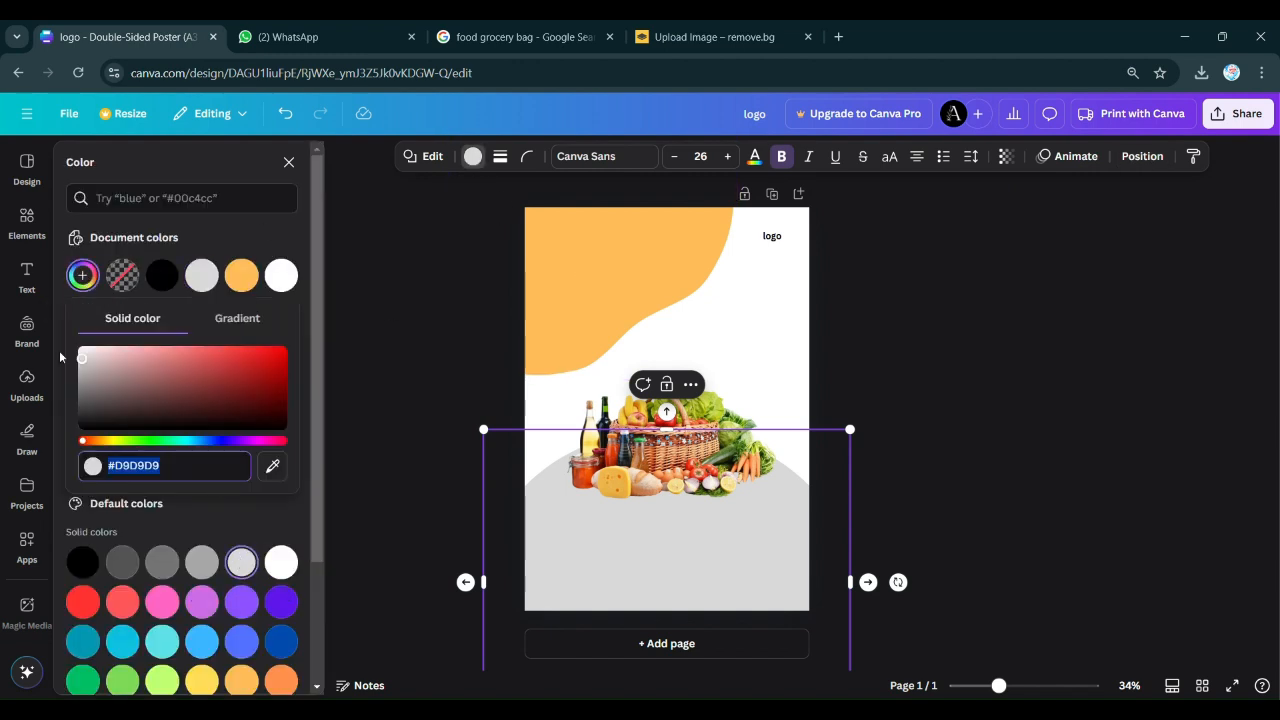
left_click_drag(82, 358, 82, 352)
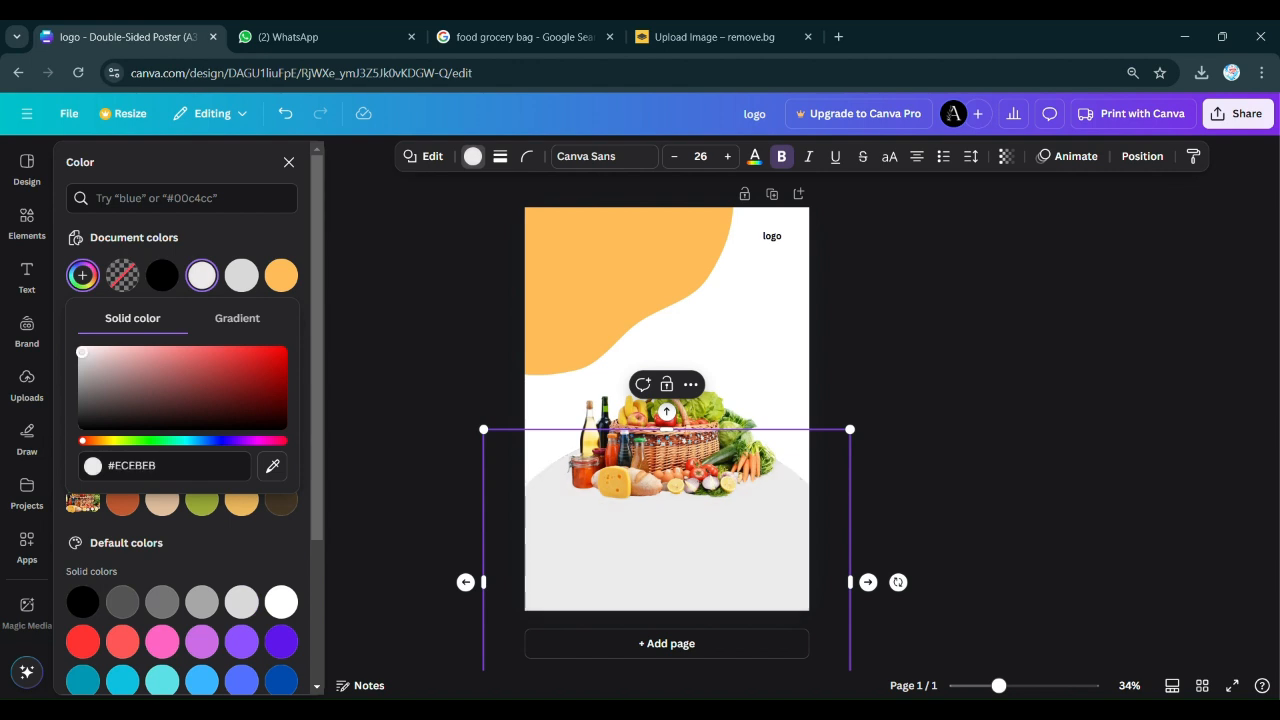
left_click(432, 393)
Shift the grocery basket image slightly left and lower the light gray circle a little beneath it.
left_click_drag(671, 446, 658, 446)
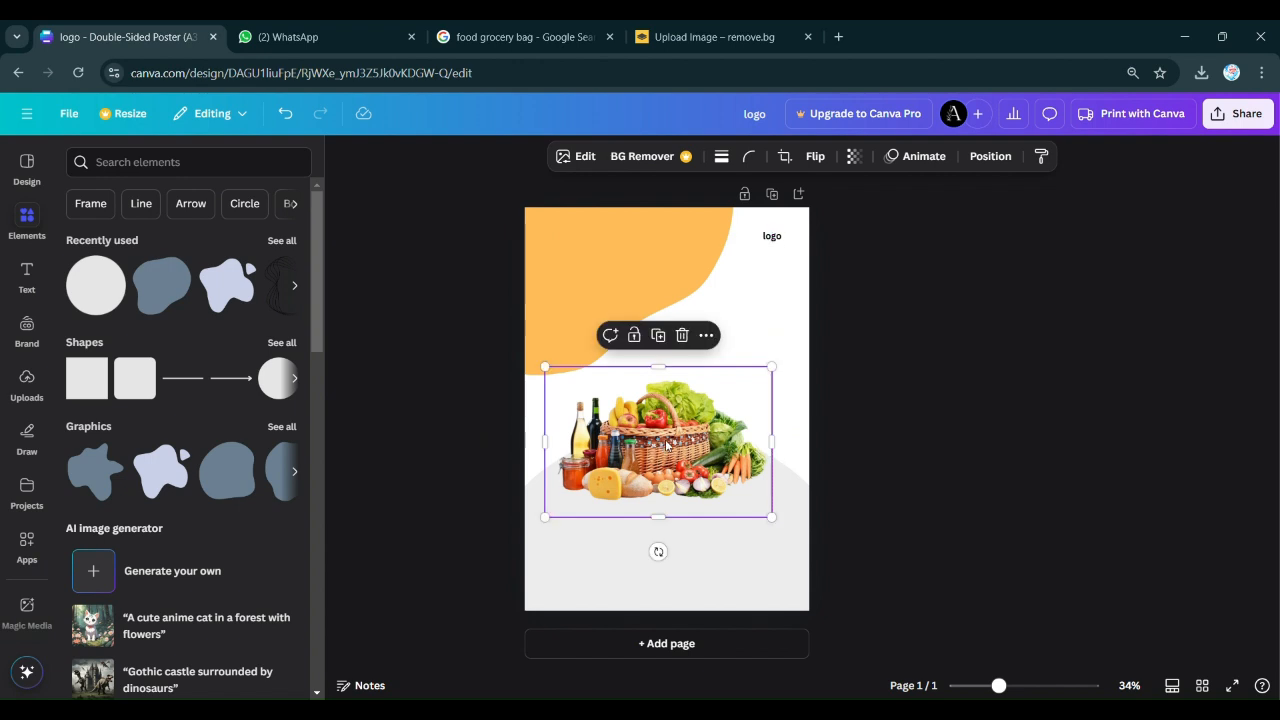
left_click_drag(762, 571, 761, 585)
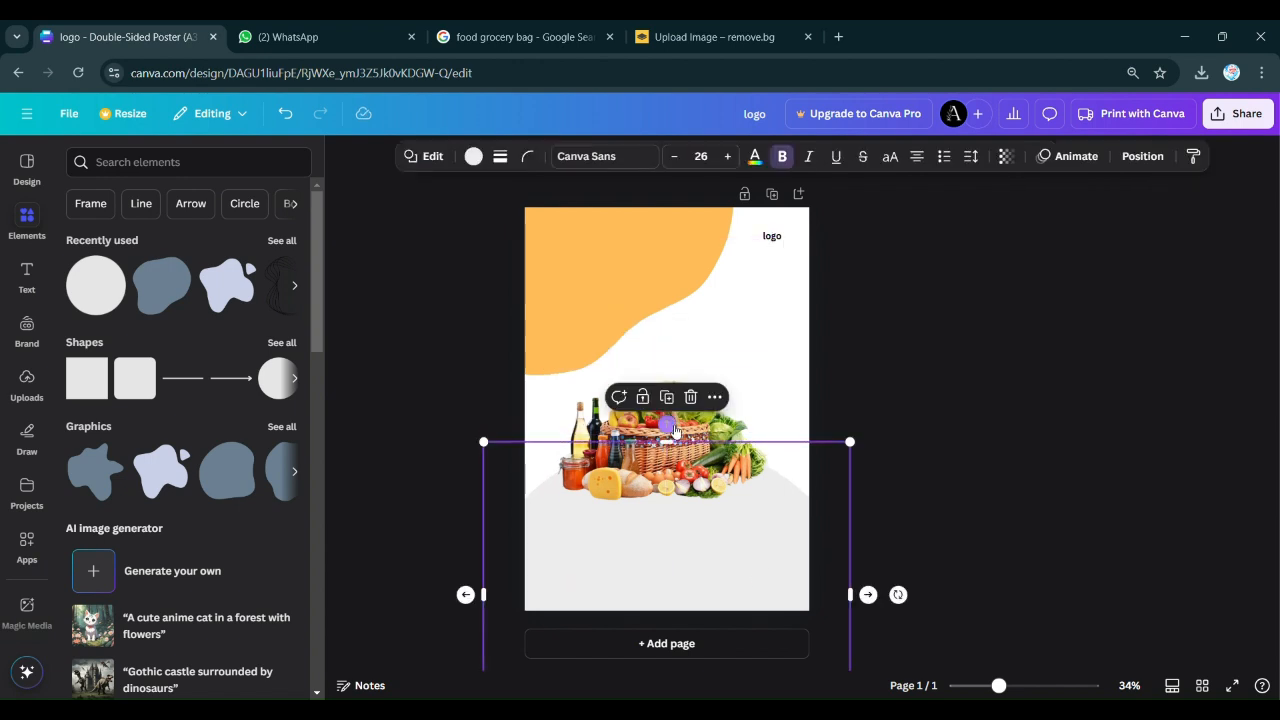
left_click(704, 430)
left_click(874, 472)
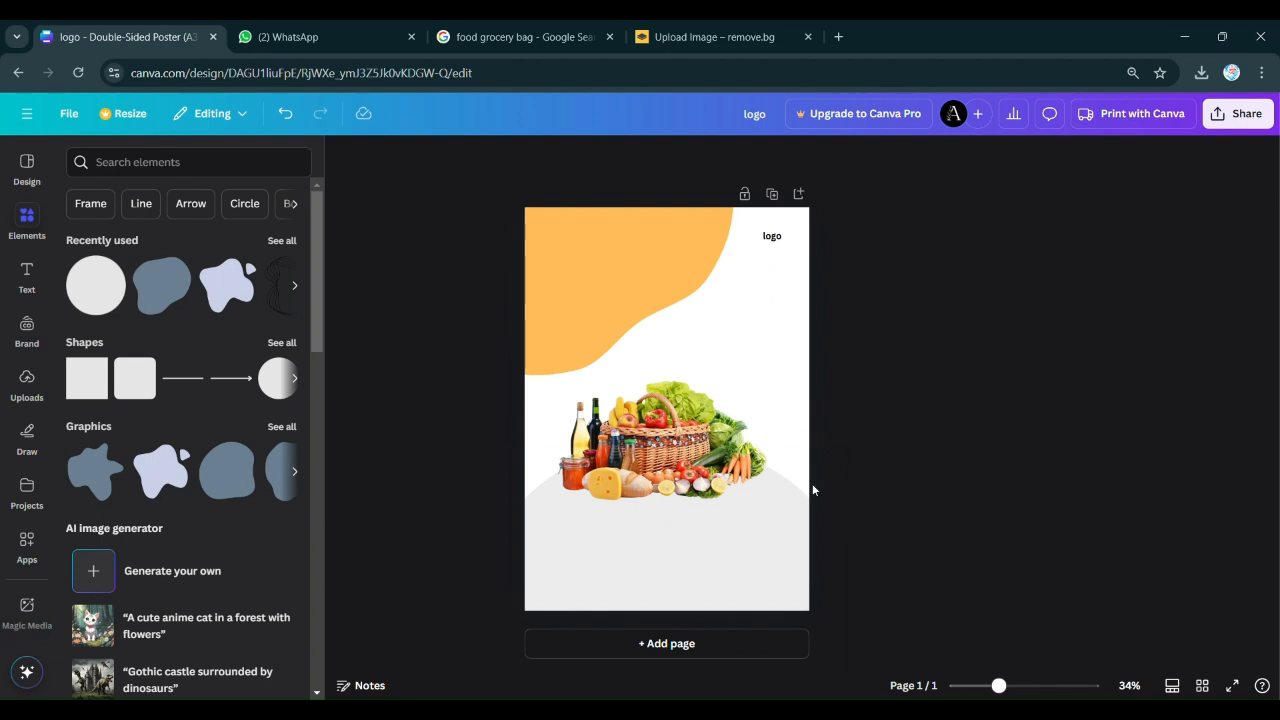
Add a small orange rounded rectangle labelled "Shop Now" and centre it on the gray area below the grocery basket.
left_click(135, 378)
left_click_drag(690, 460, 676, 404)
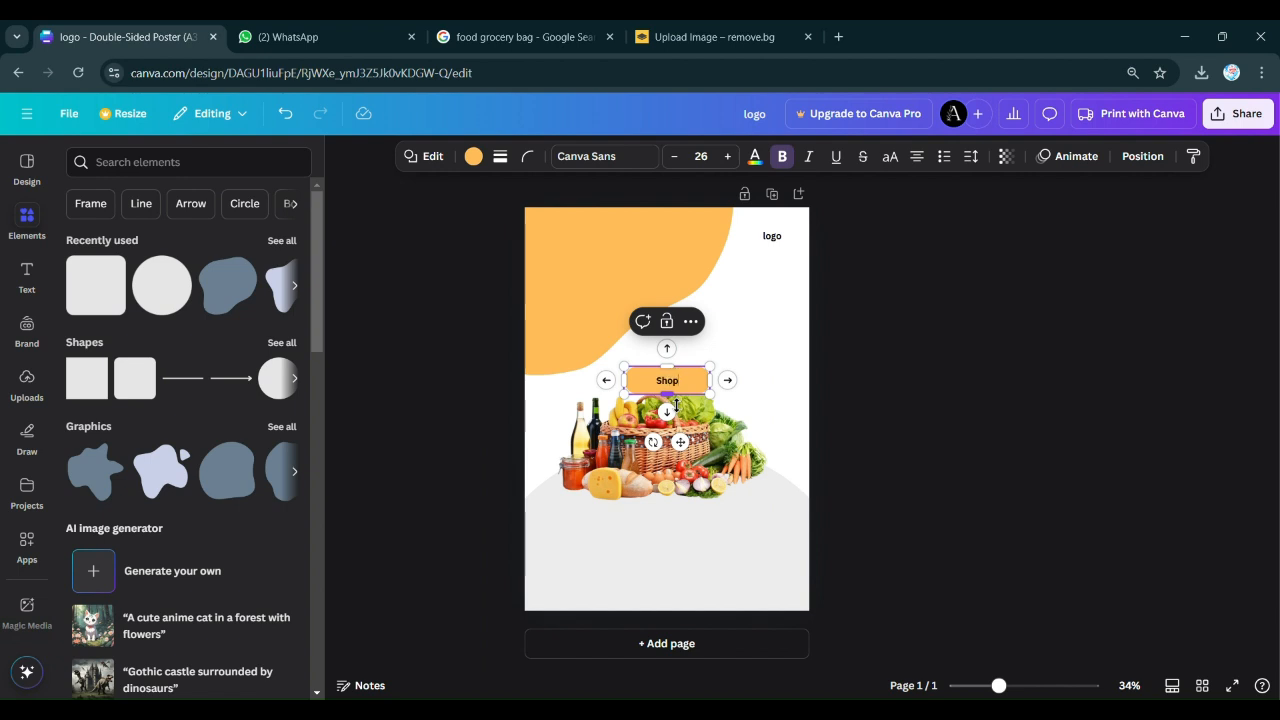
left_click_drag(708, 393, 688, 589)
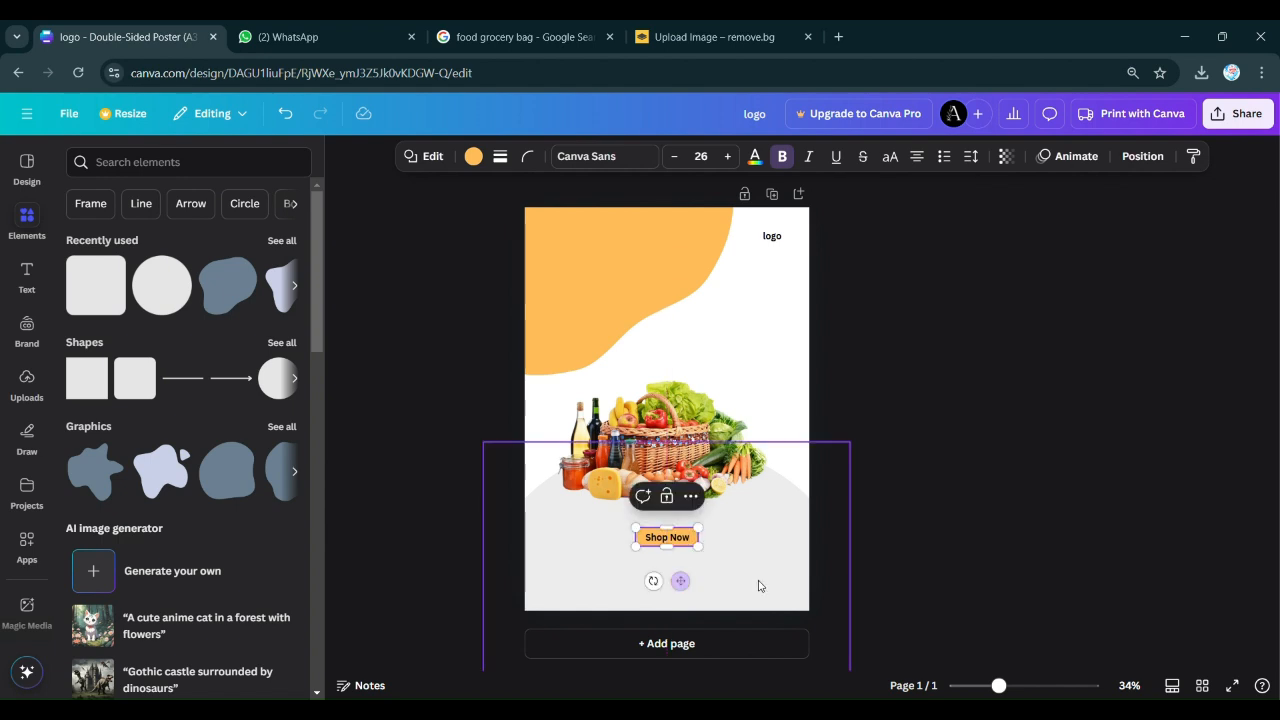
left_click(1021, 489)
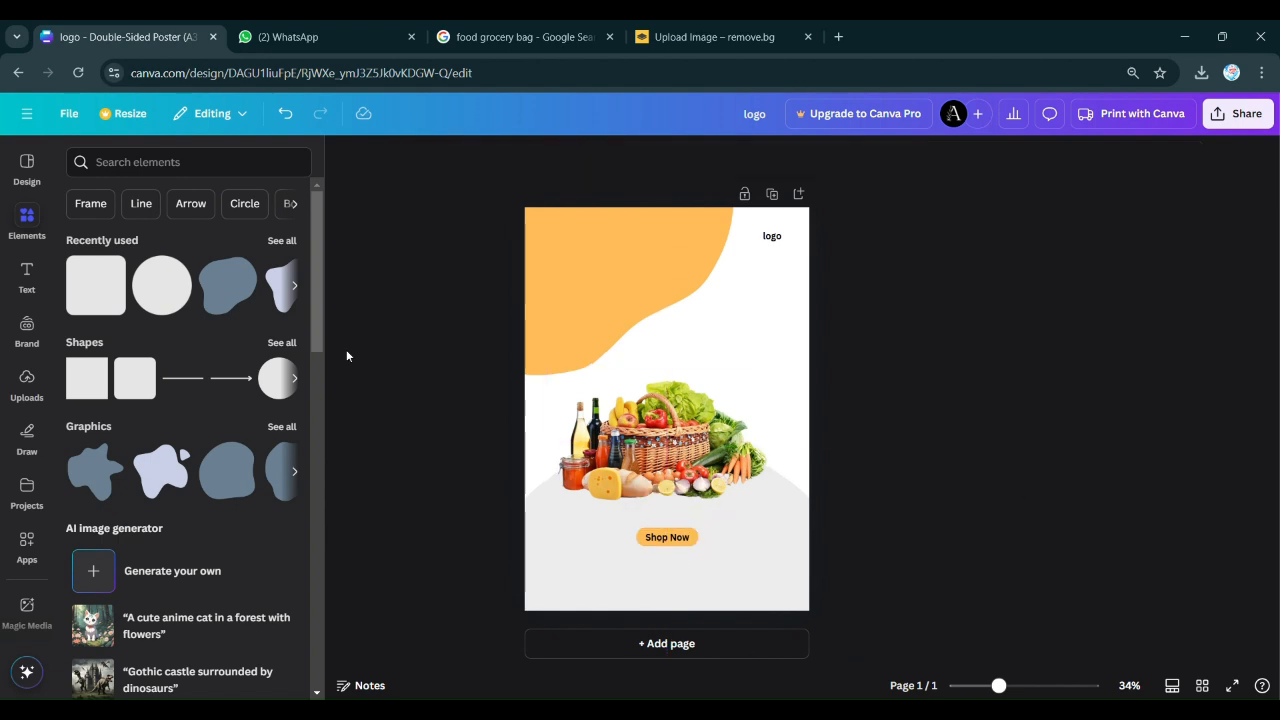
Add the black telephone handset graphic from the recently used elements, shrink it, and place it below and left of "Shop Now".
left_click(289, 242)
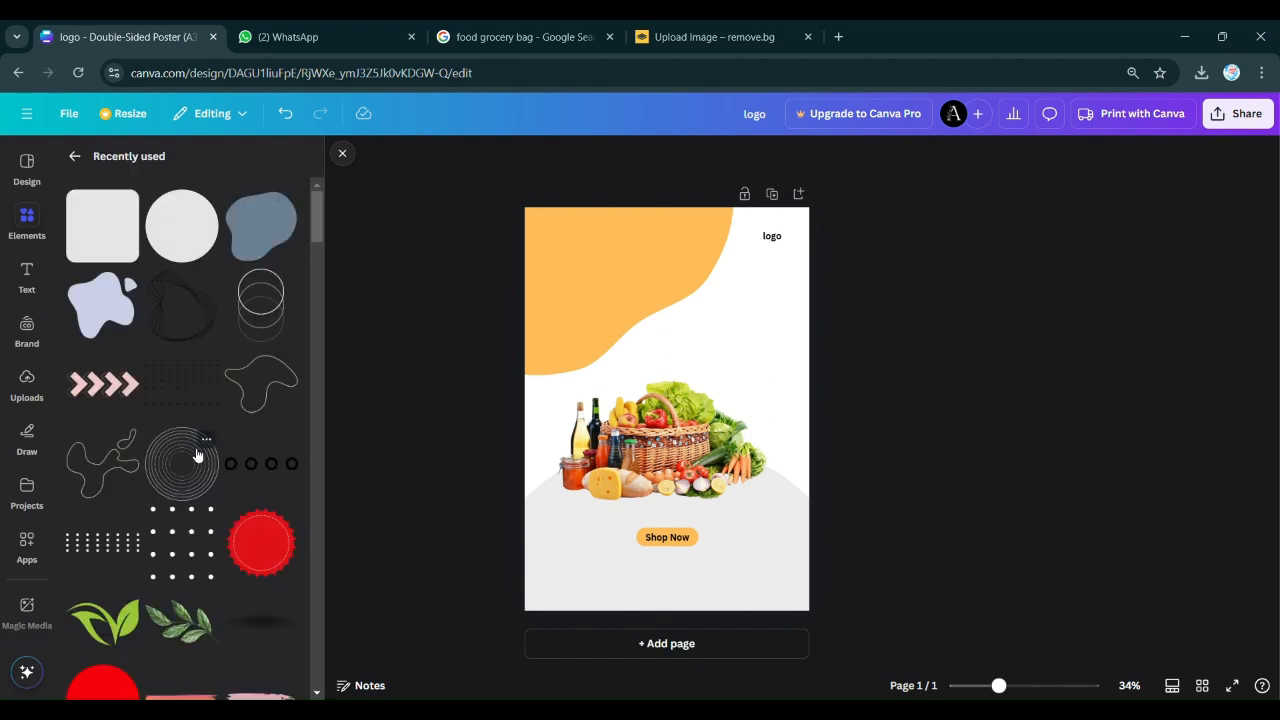
scroll(197, 455, "down", 10)
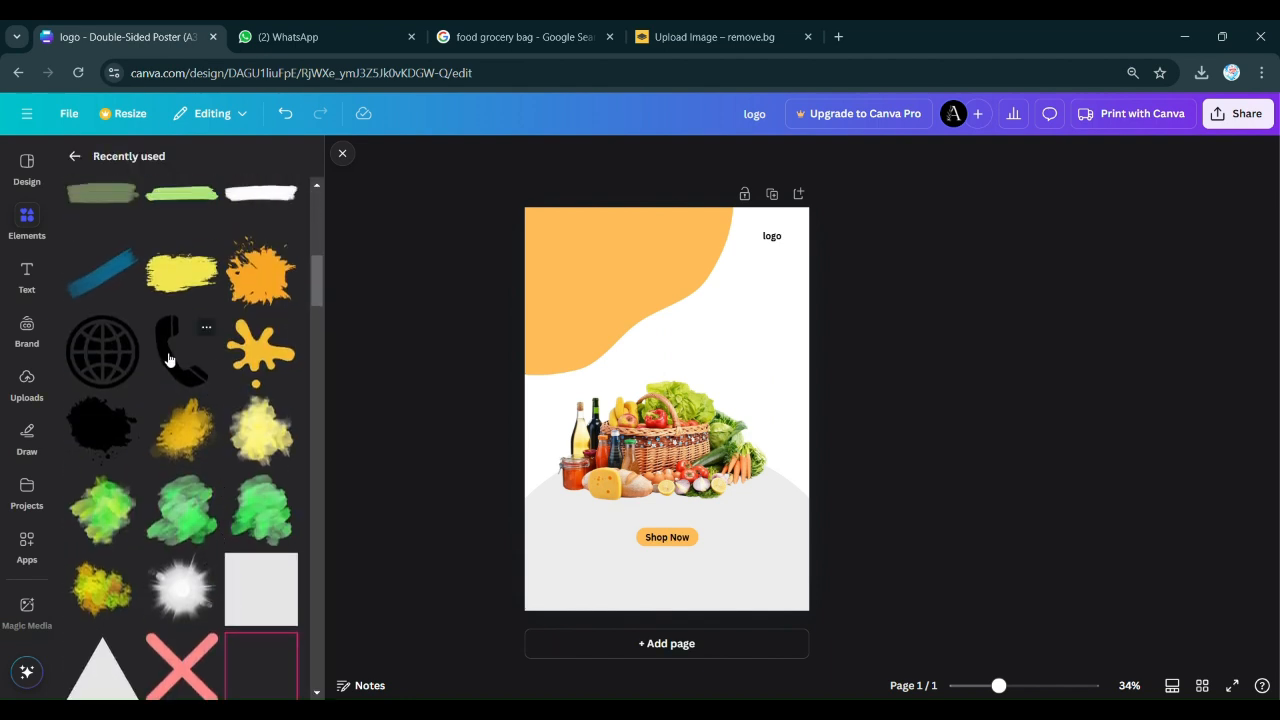
left_click(169, 360)
left_click_drag(609, 331, 634, 607)
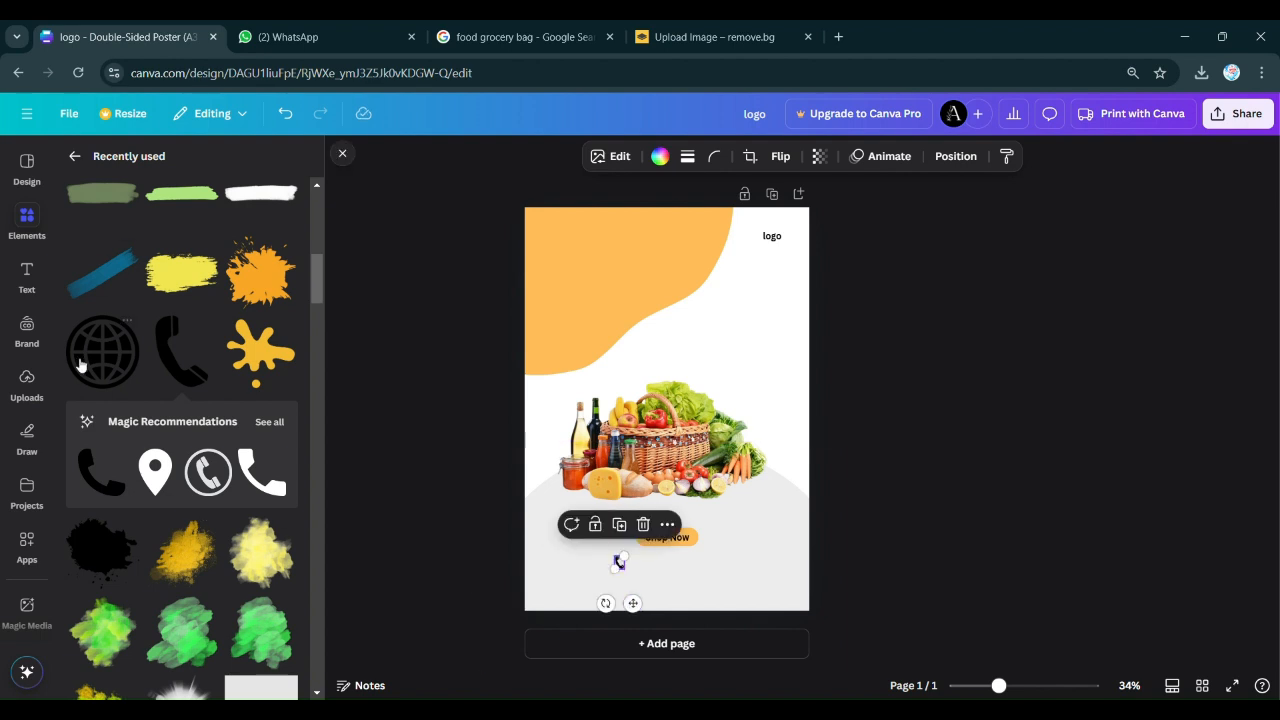
Add a subheading with the contact phone number, reduce it to size 28.4, and place it beside the handset icon.
left_click(28, 280)
left_click(180, 437)
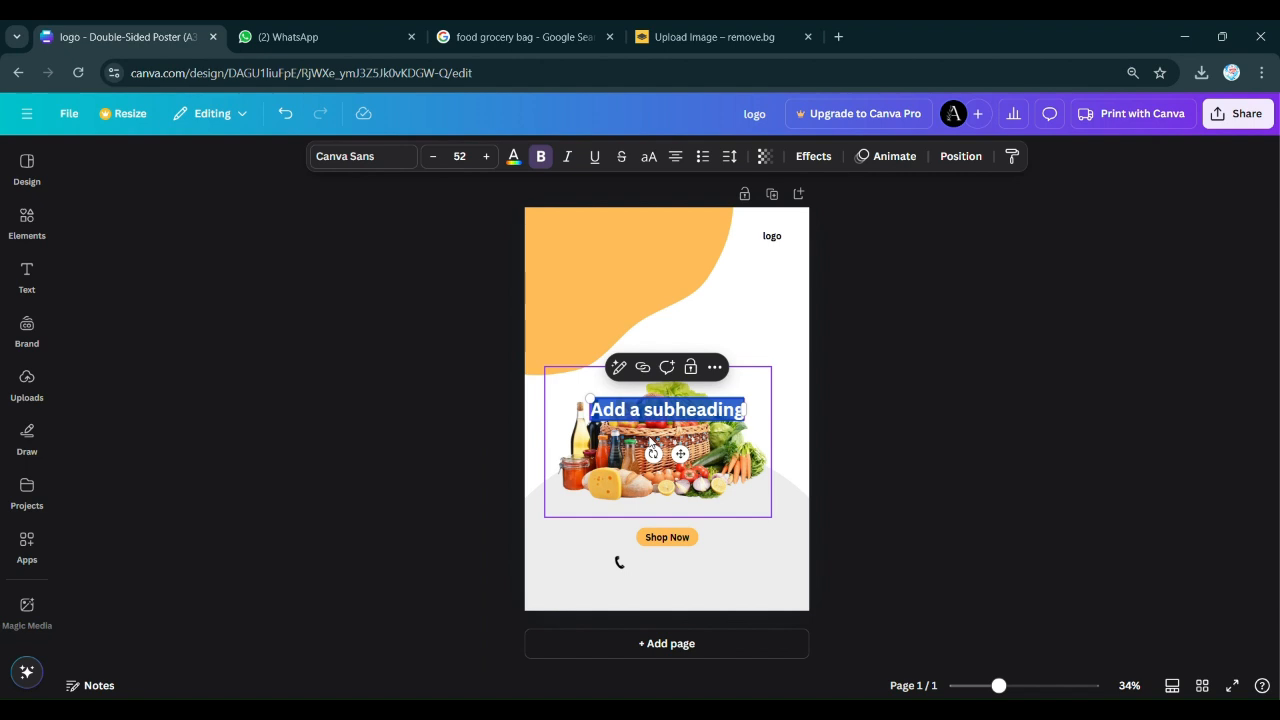
type("1234567890")
left_click_drag(684, 460, 708, 616)
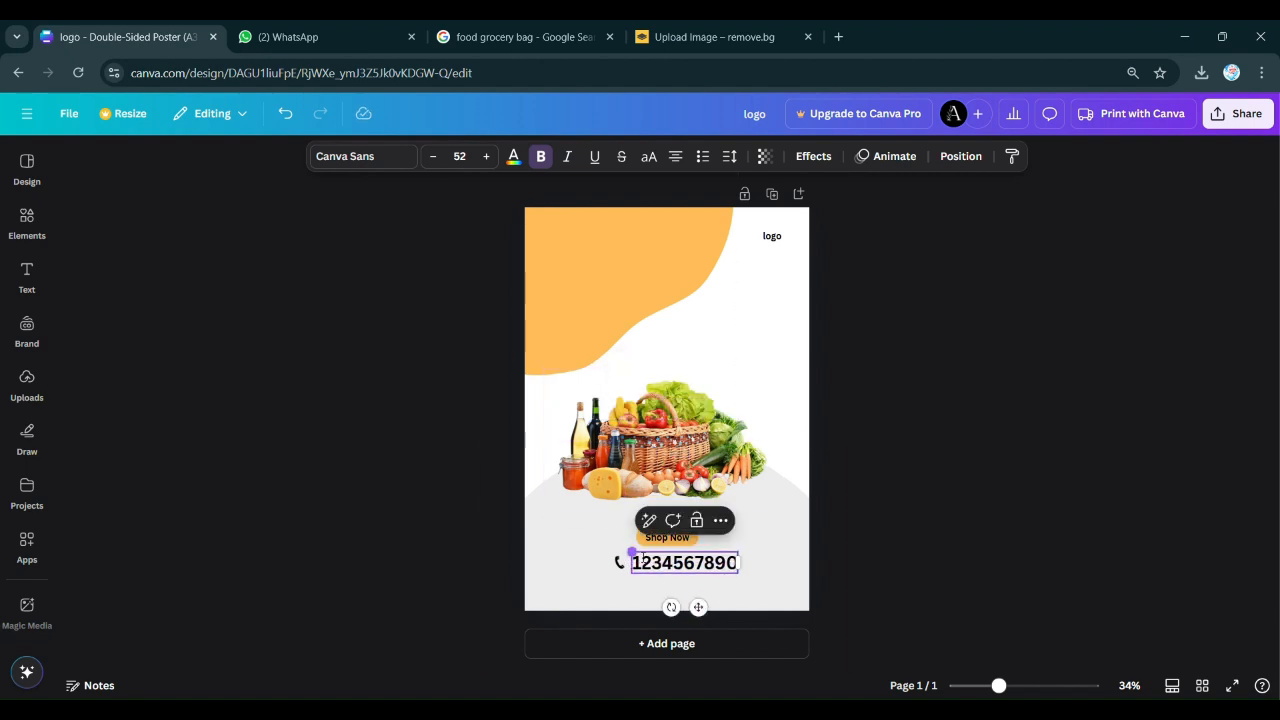
mouse_move(638, 562)
left_mouse_down()
mouse_move(702, 579)
mouse_move(650, 575)
left_mouse_up()
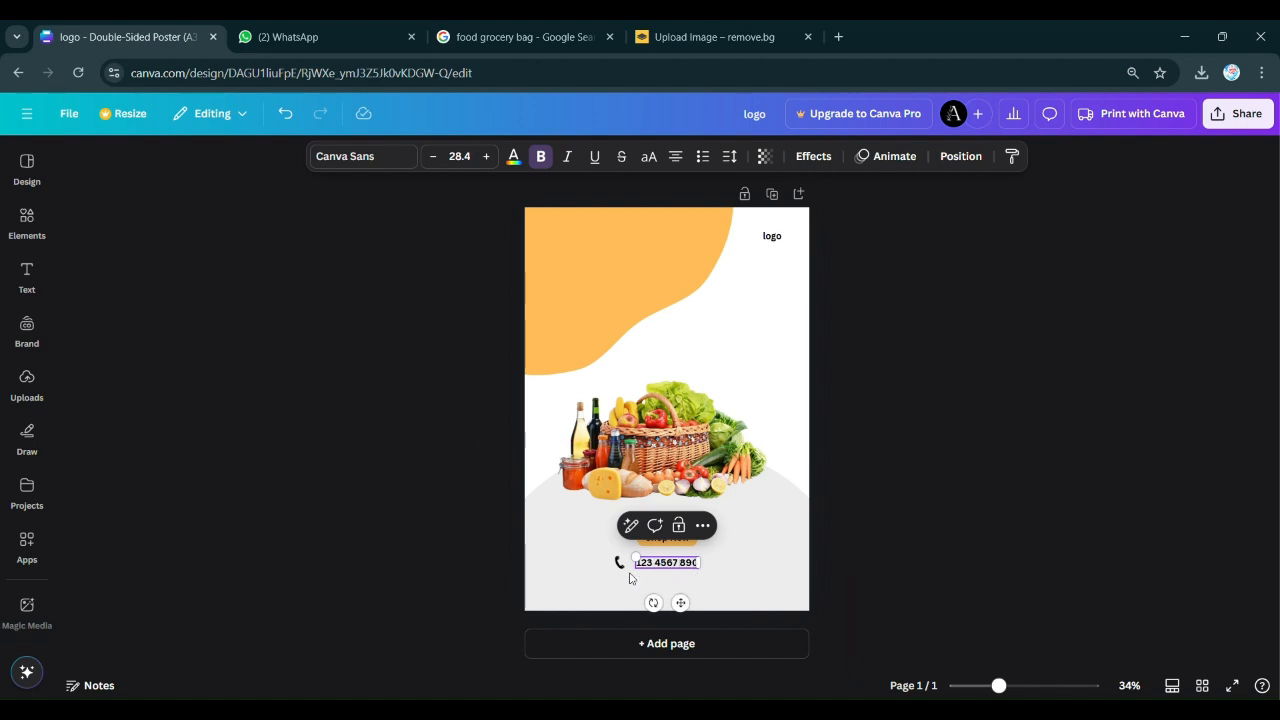
left_click(843, 568)
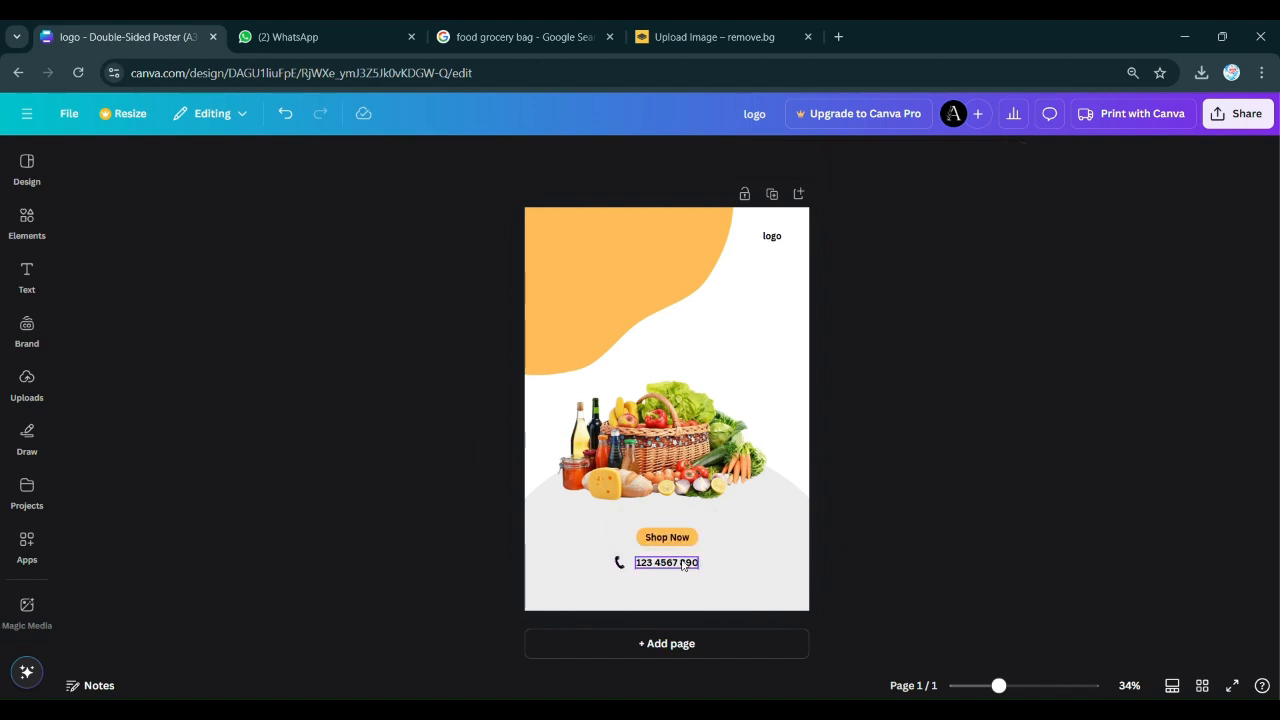
Adjust the spacing and alignment of the handset icon and the phone number beneath "Shop Now".
left_click_drag(688, 566, 697, 568)
left_click(620, 563)
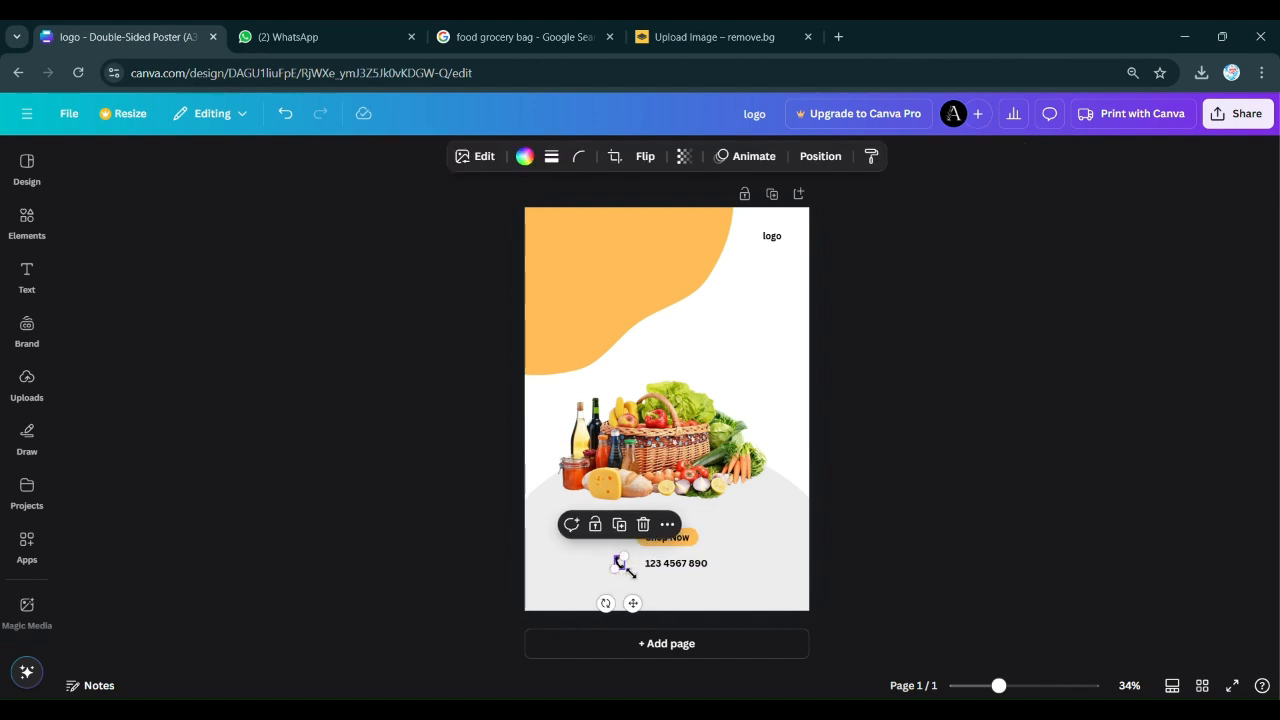
left_click_drag(638, 605, 645, 608)
left_click(682, 567)
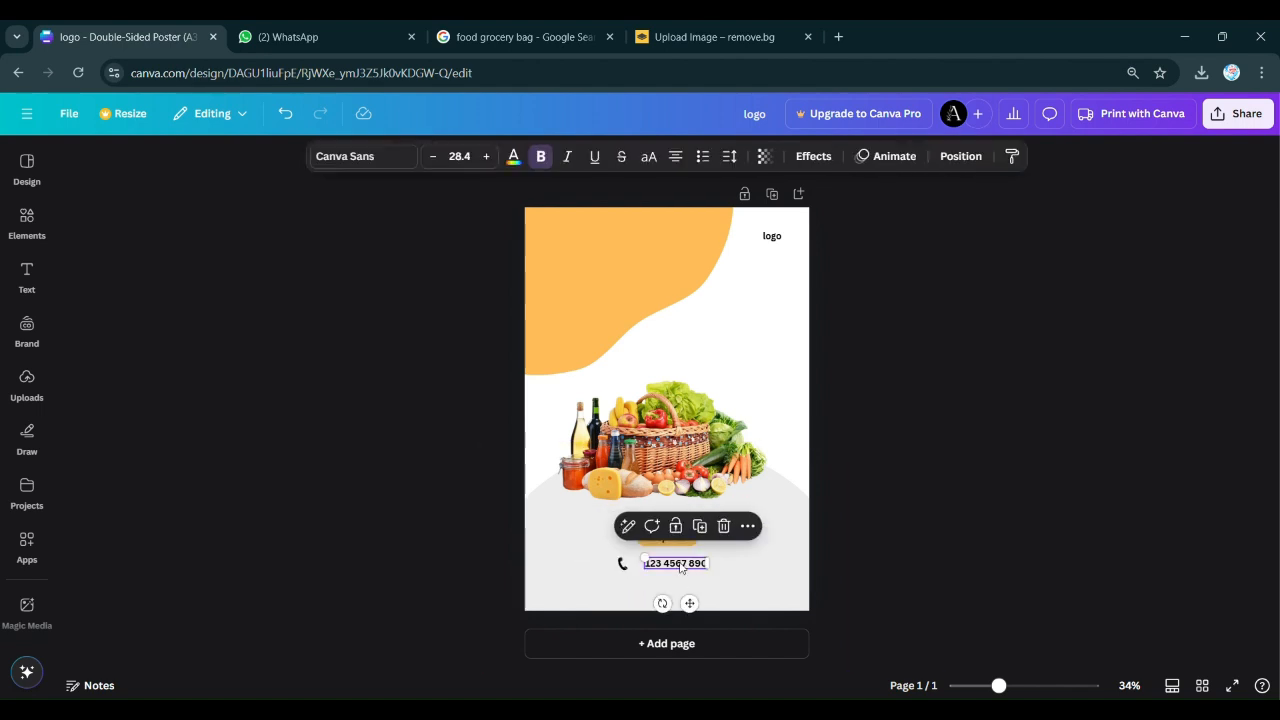
left_click_drag(687, 568, 686, 570)
left_click(870, 590)
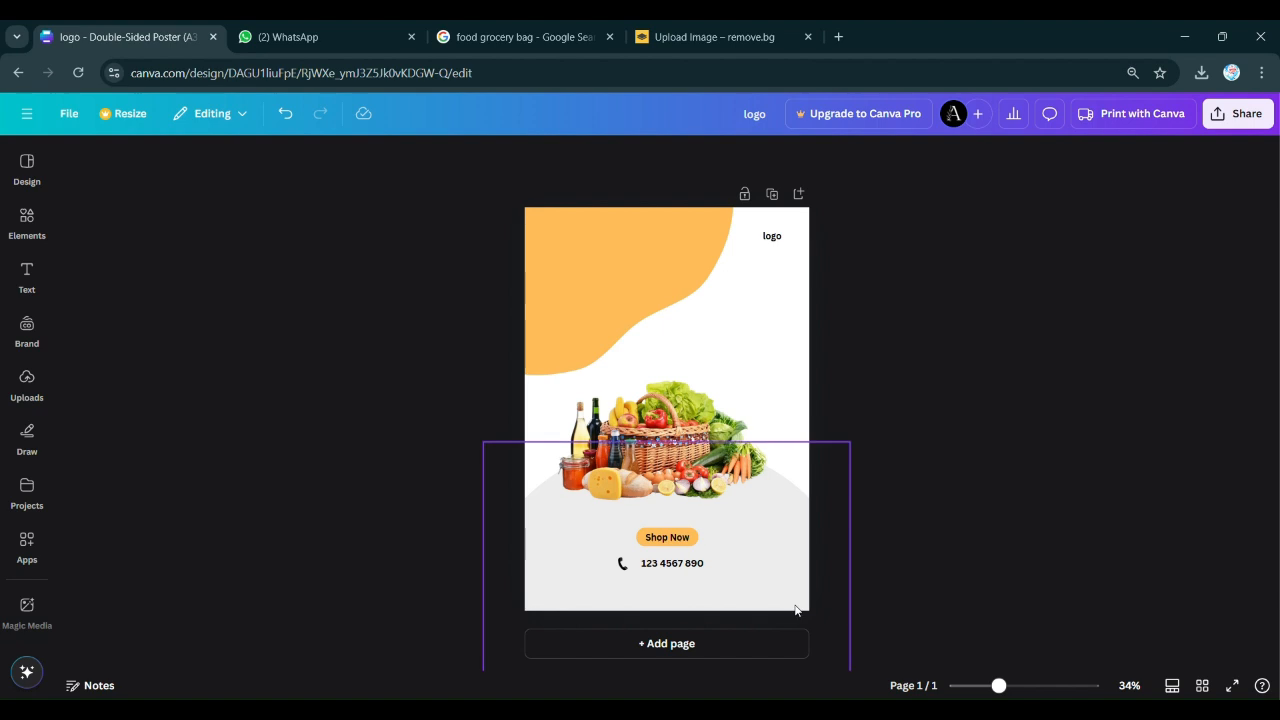
left_click(668, 568)
key("ctrl+d")
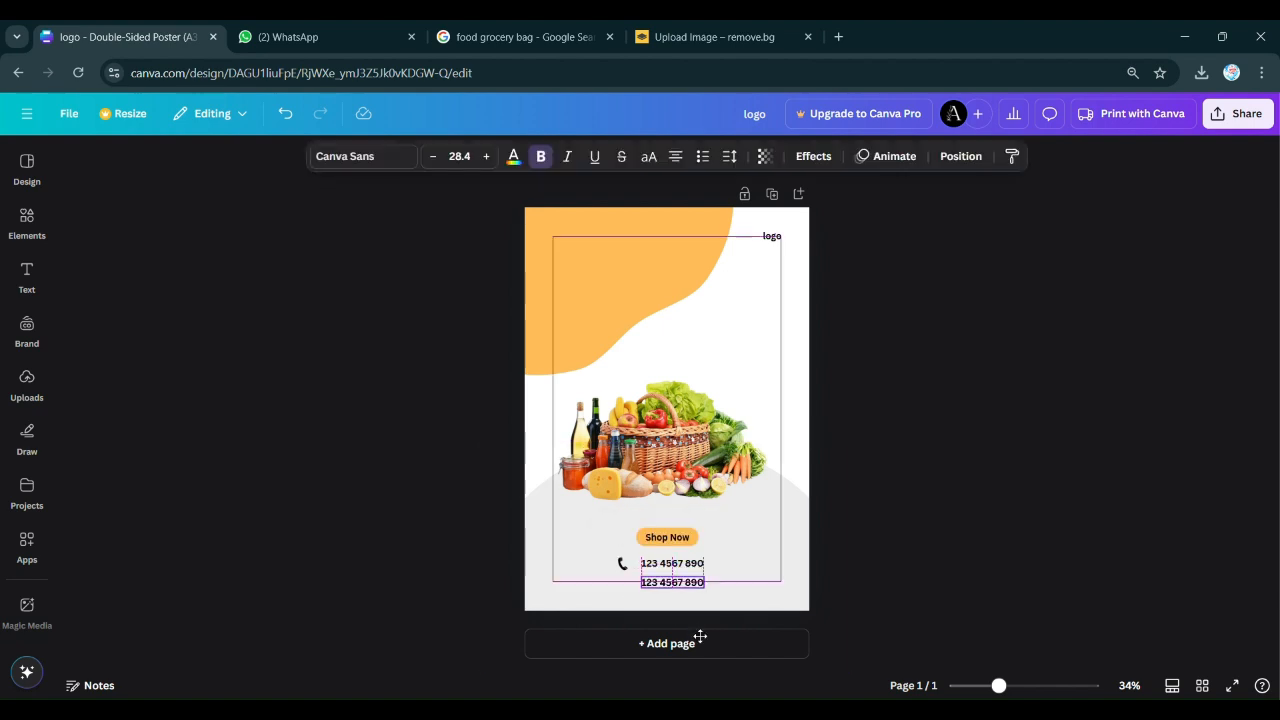
double_click(680, 583)
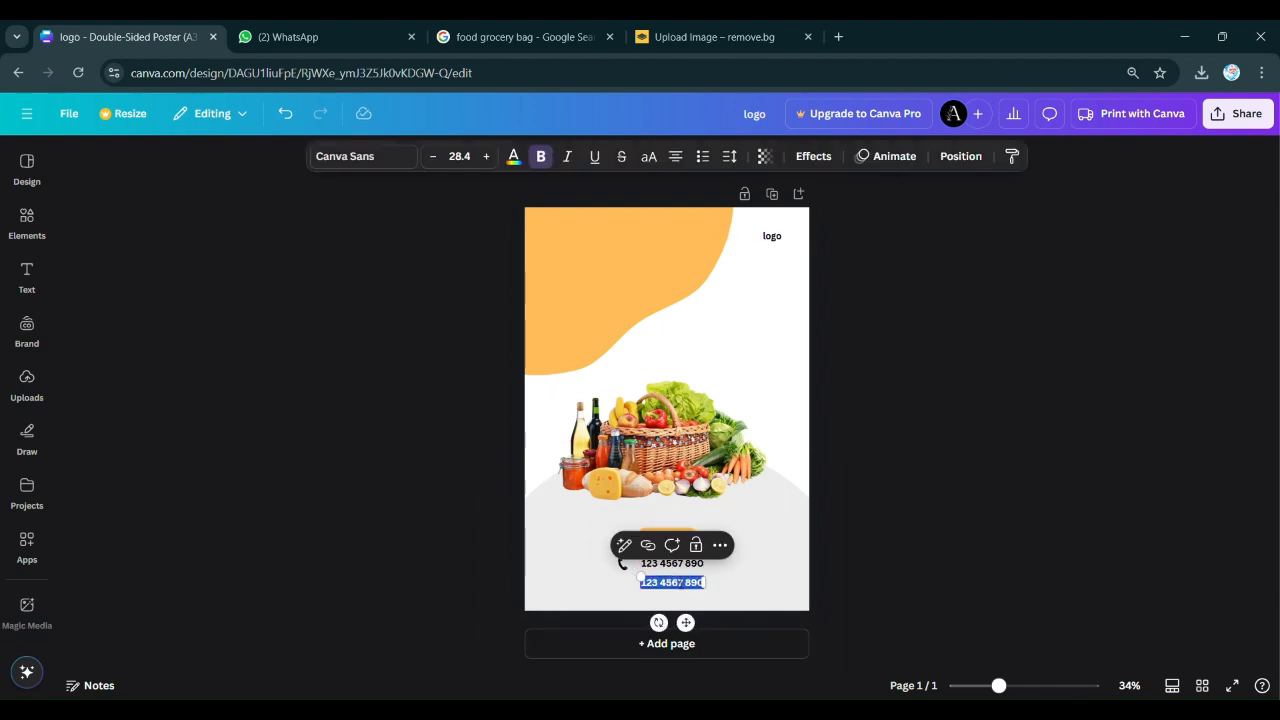
type("www")
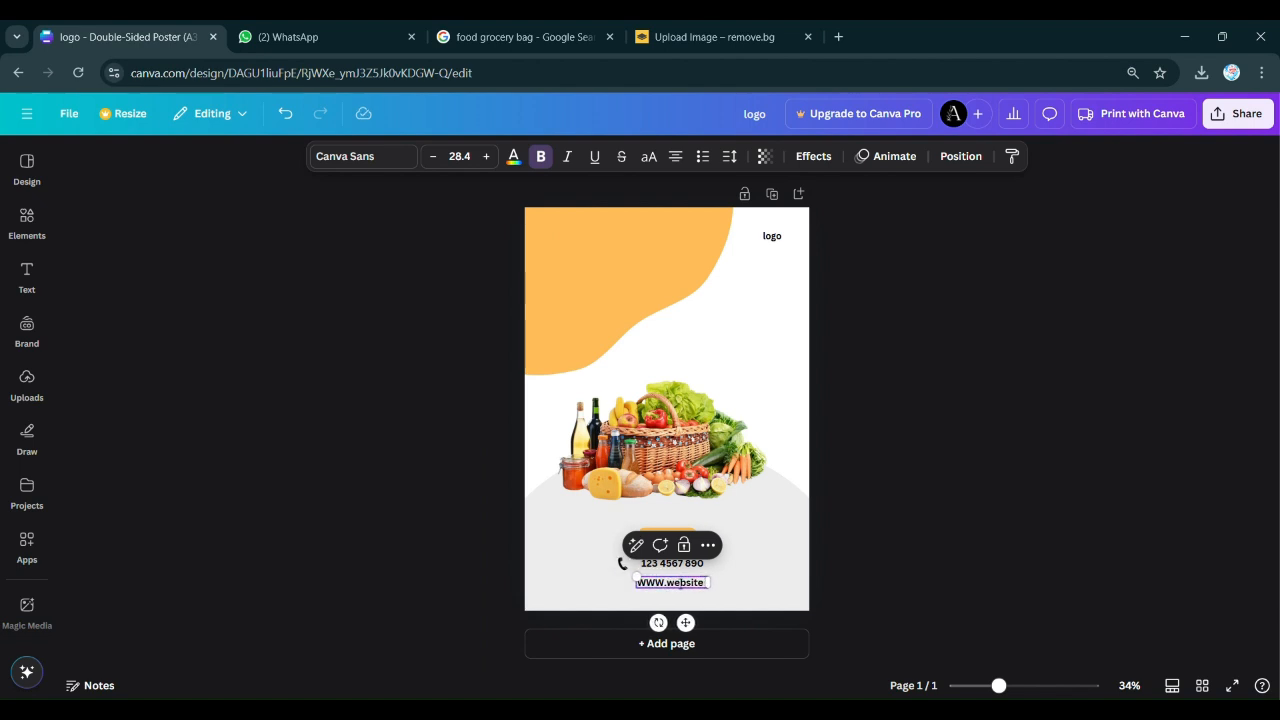
Add the black globe graphic from the recently used elements, shrink it to icon size, and place it beside the website address.
left_click(27, 222)
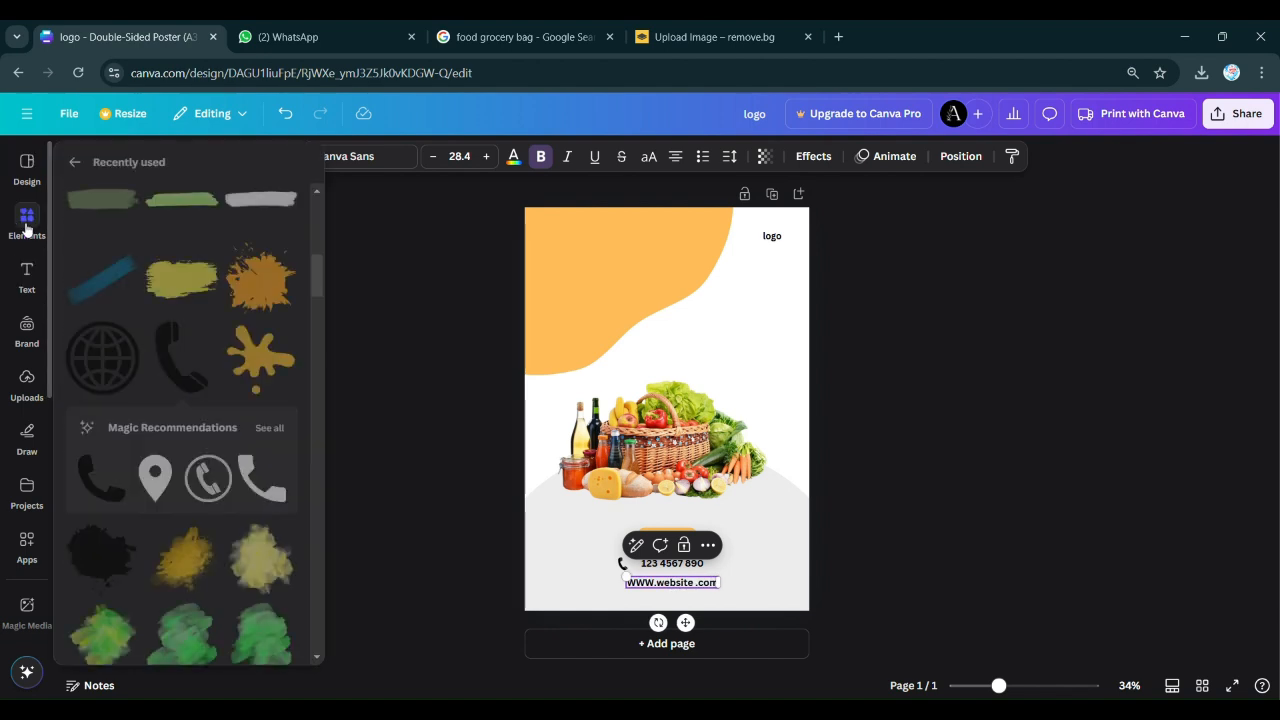
left_click(120, 285)
left_click_drag(667, 408, 583, 565)
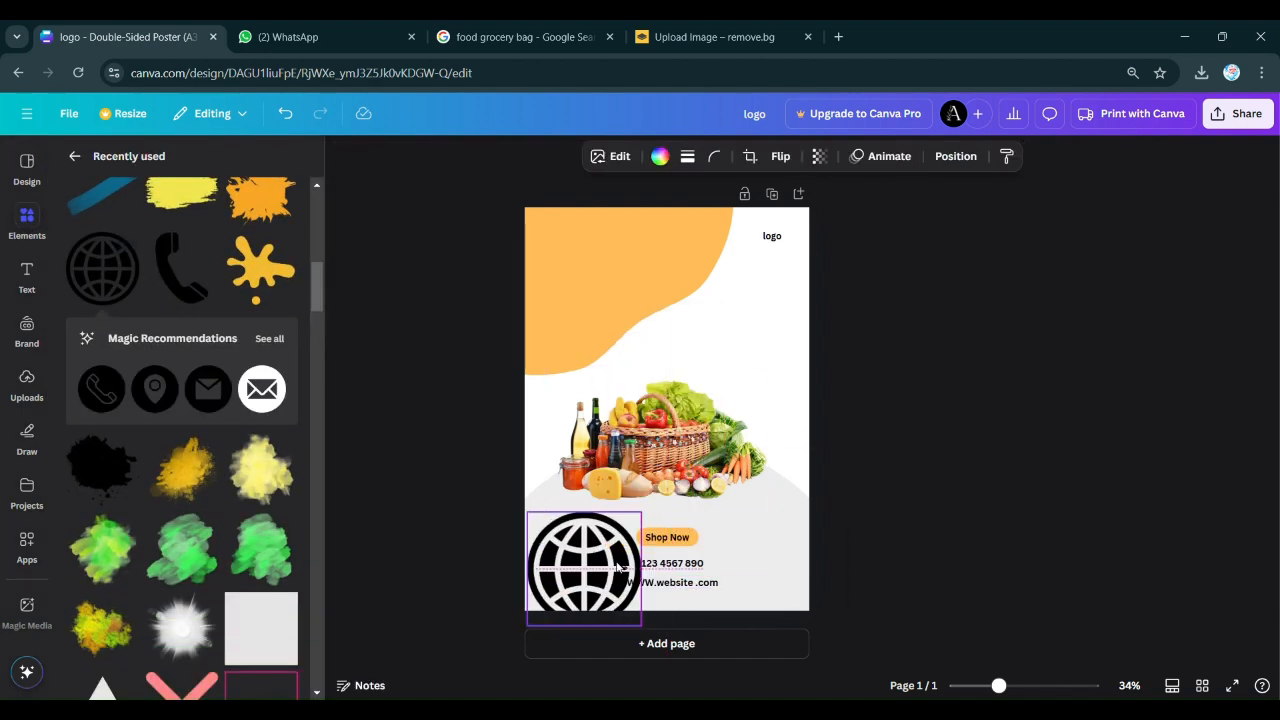
left_click_drag(524, 512, 605, 579)
left_click_drag(629, 632, 630, 629)
left_click(737, 623)
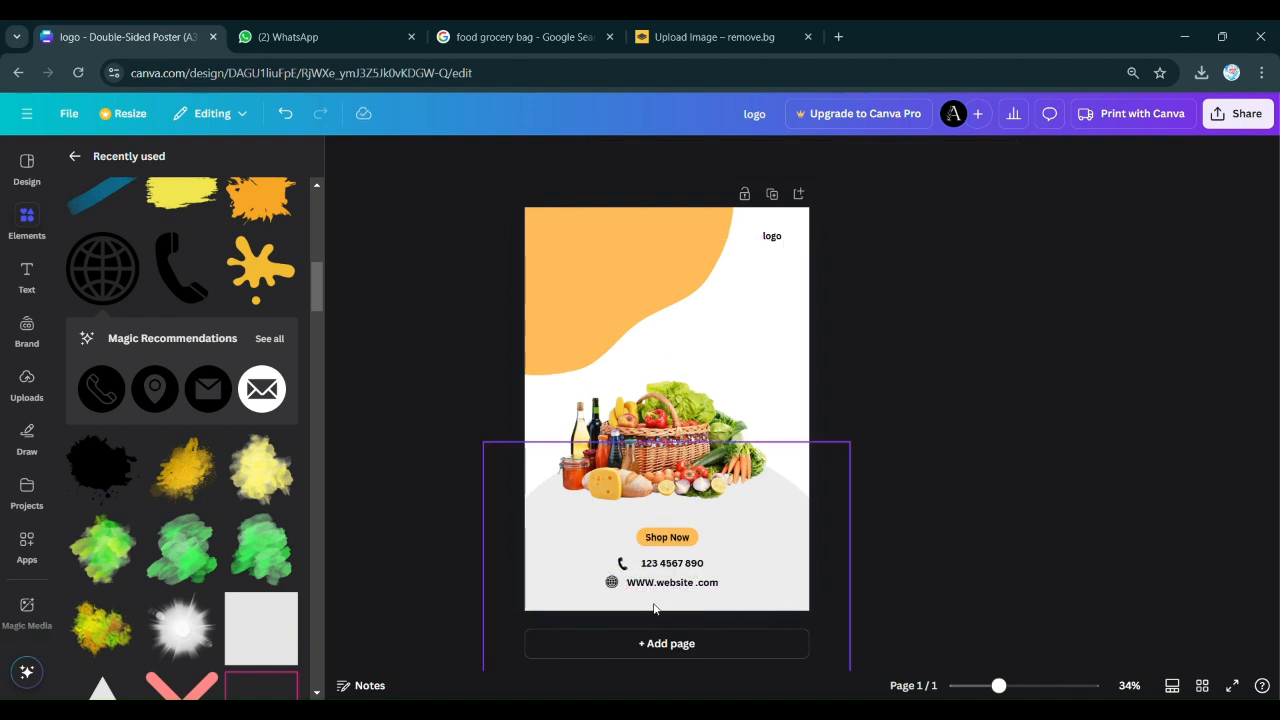
left_click(623, 566)
scroll(620, 566, "up", 5)
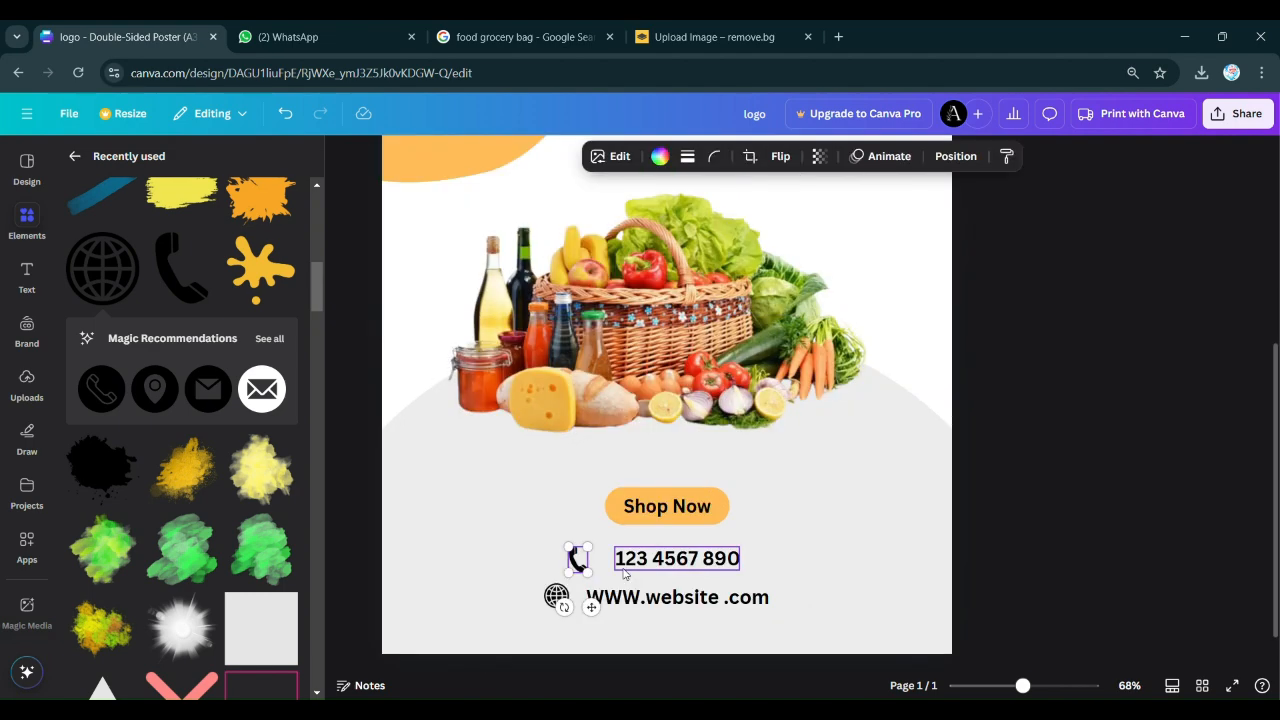
scroll(595, 585, "down", 5)
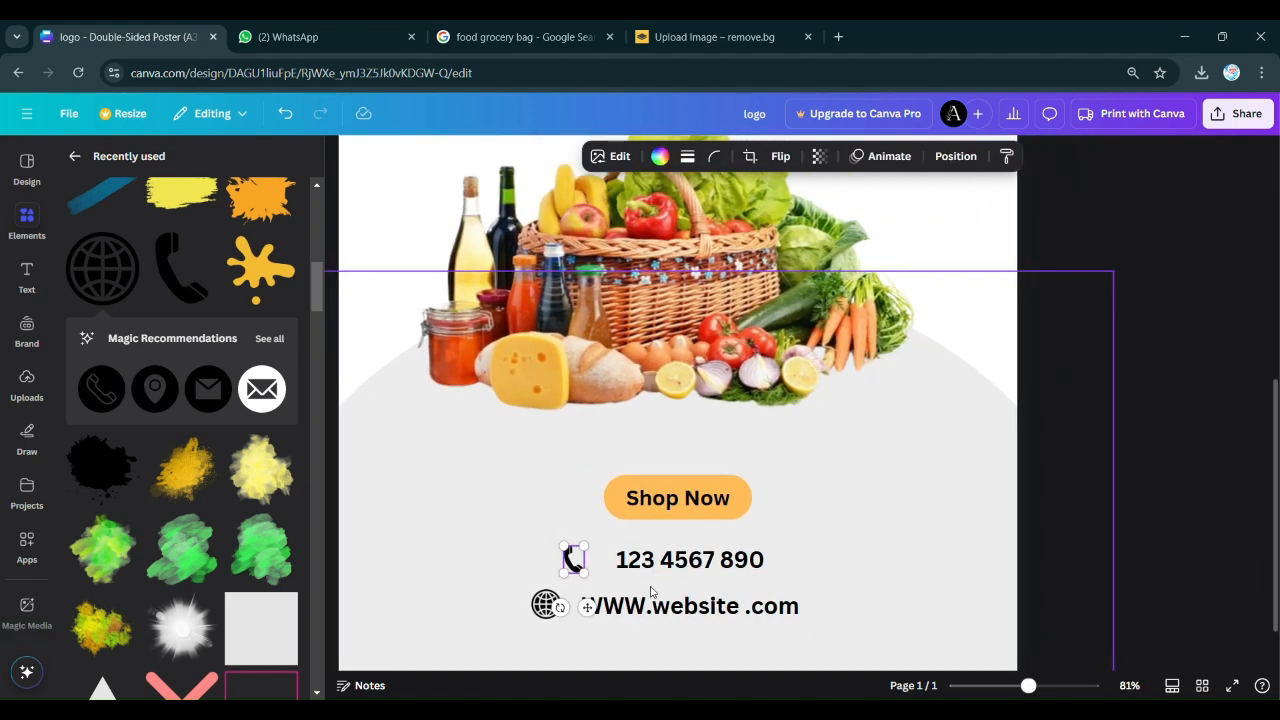
left_click(944, 587)
scroll(900, 590, "down", 2)
key("ctrl+minus")
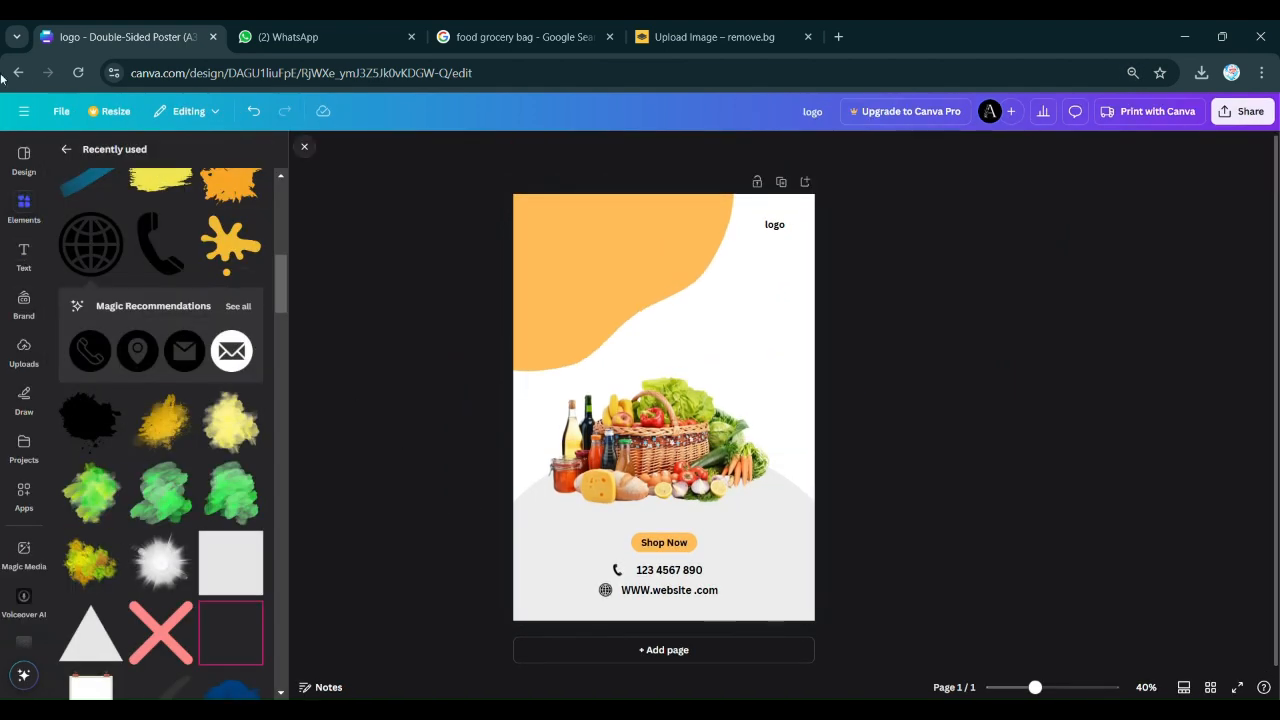
Search the elements for "offer tag" graphics, add the red scalloped round badge, and place it small beside the basket's lettuce.
left_click(68, 150)
left_click(203, 163)
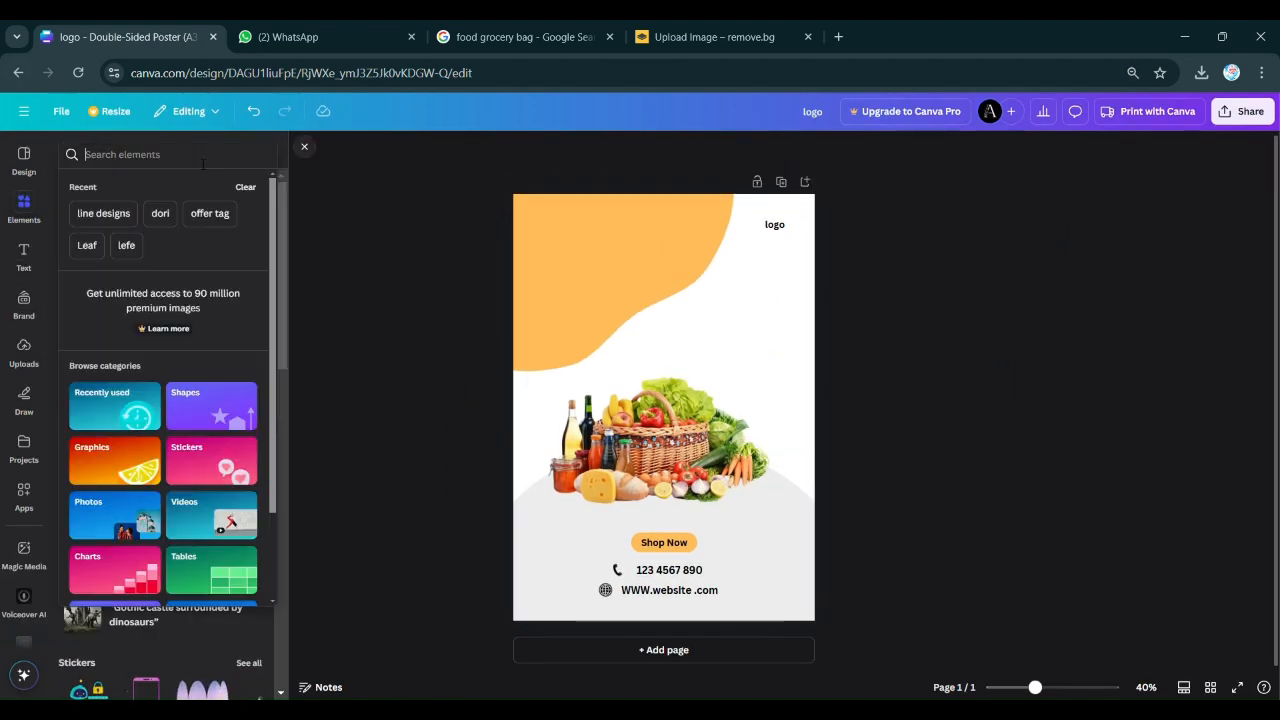
type("off")
left_click(115, 214)
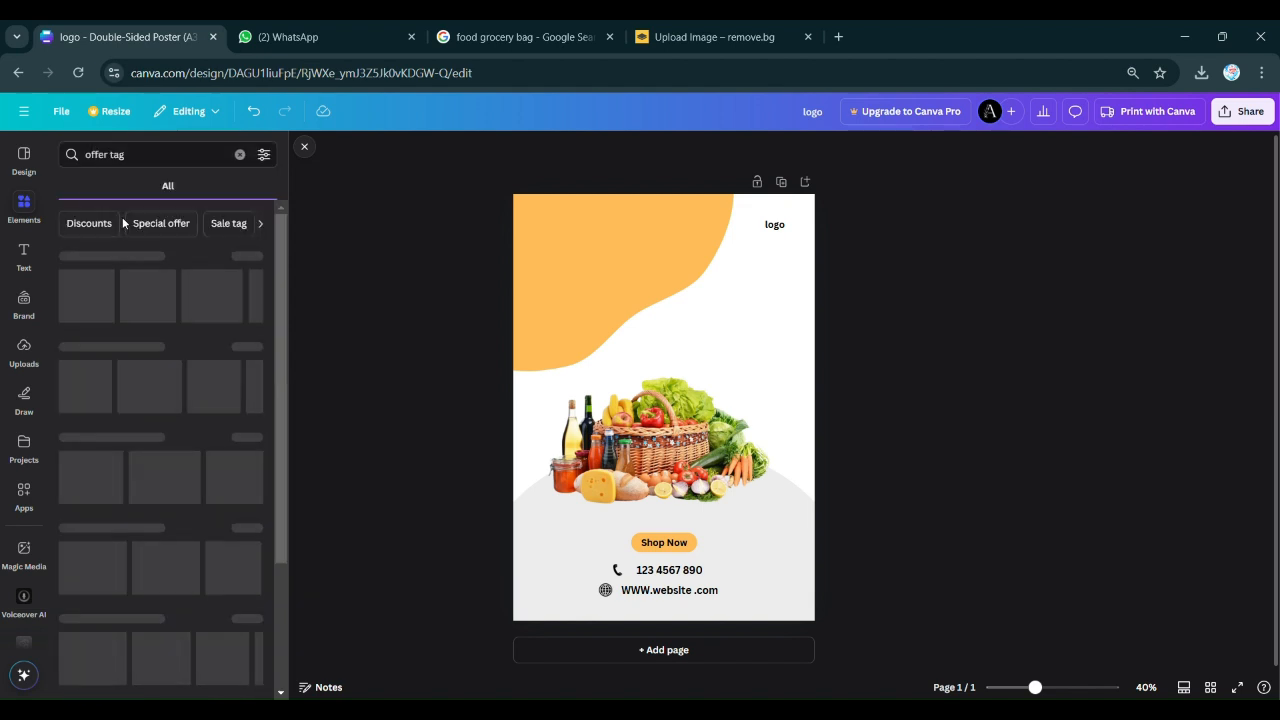
left_click(245, 257)
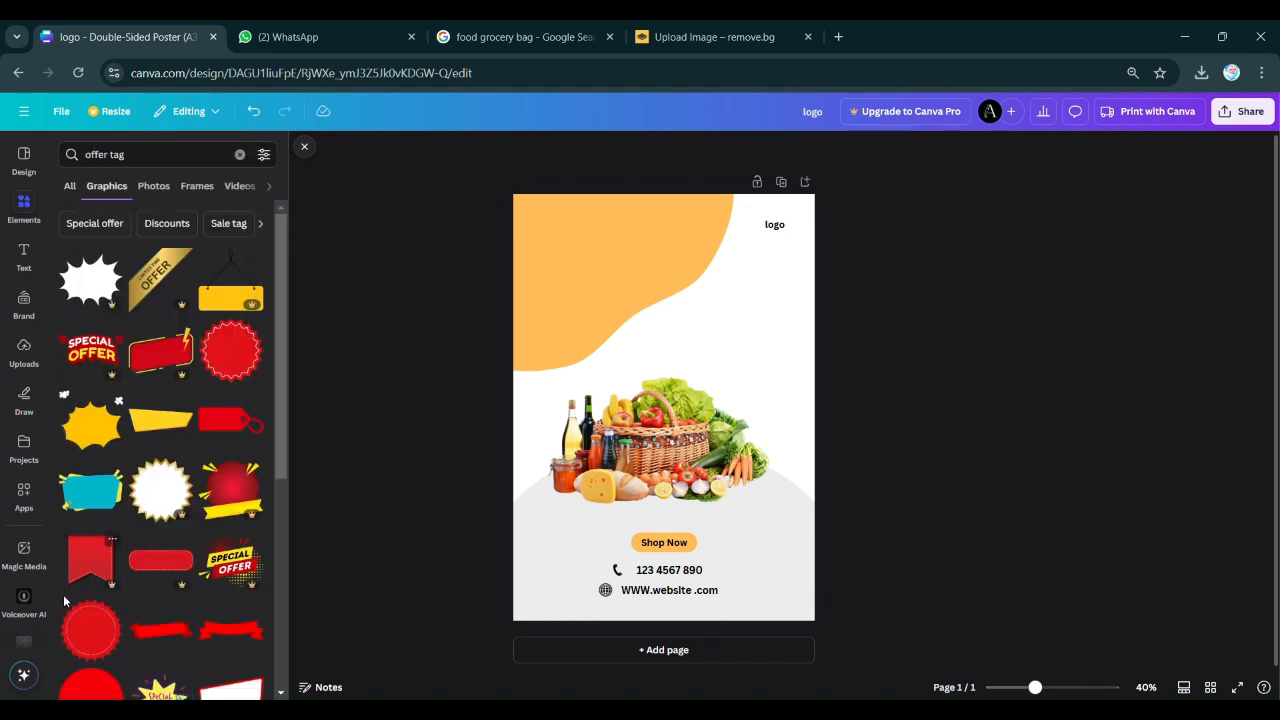
scroll(111, 612, "down", 2)
left_click(91, 470)
left_click_drag(660, 384, 743, 414)
Recolour the round badge's red area black.
left_click(646, 150)
left_click(647, 152)
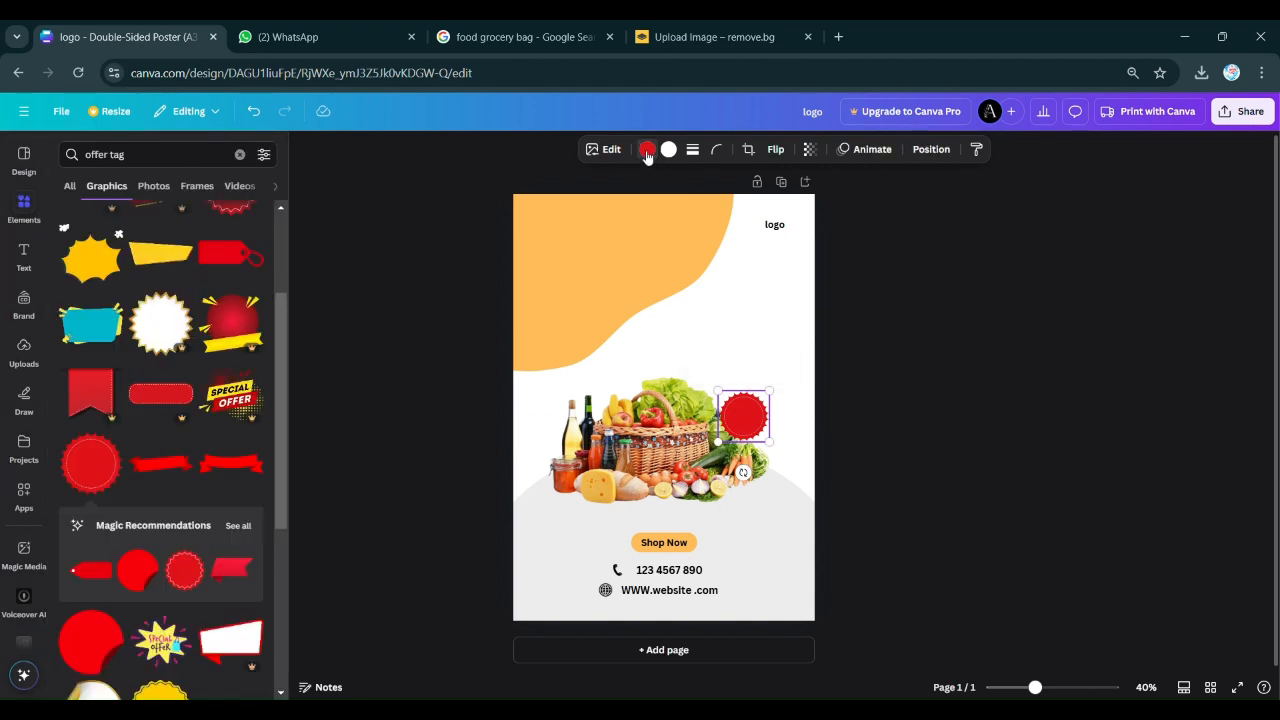
left_click(647, 150)
left_click(229, 258)
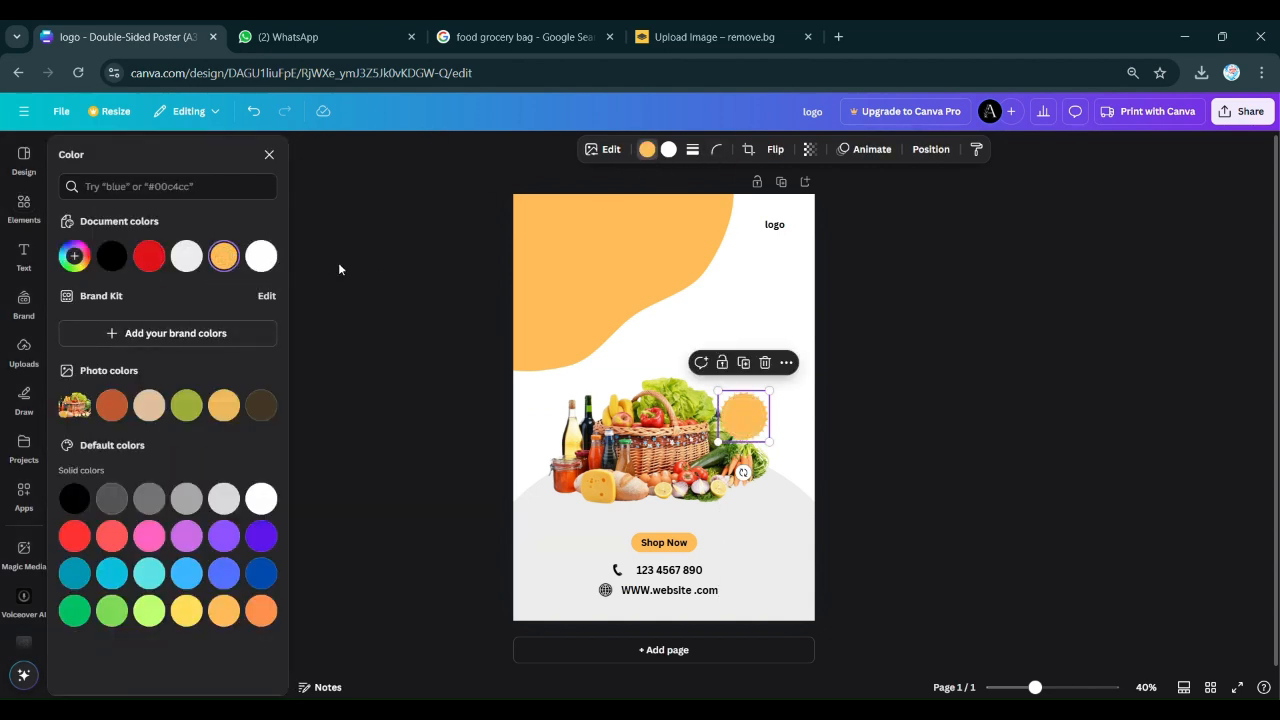
left_click(117, 256)
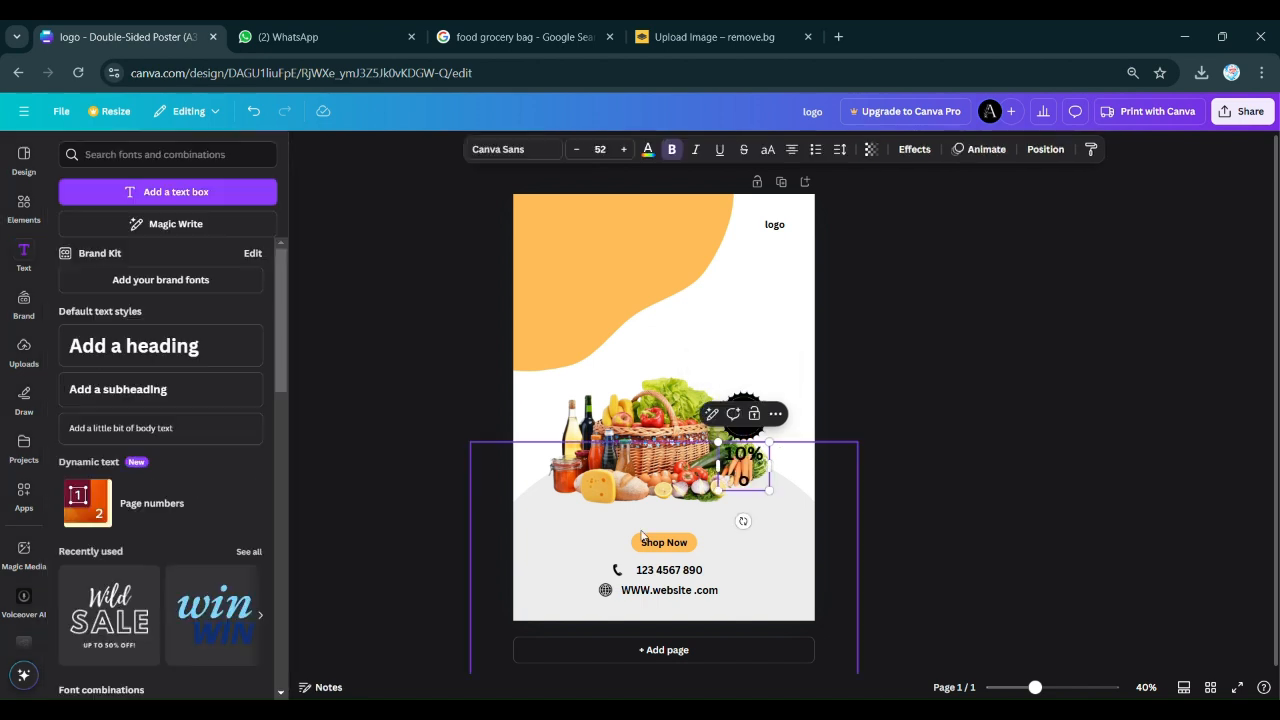
Complete the badge text as "10% OFF" on two lines, shrink it to size 31, and place it on the black badge.
key("BackSpace")
key("Return")
type("OFF")
left_click_drag(770, 490, 745, 456)
Colour the "10% OFF" text white and reduce its size to 27.
left_click(648, 149)
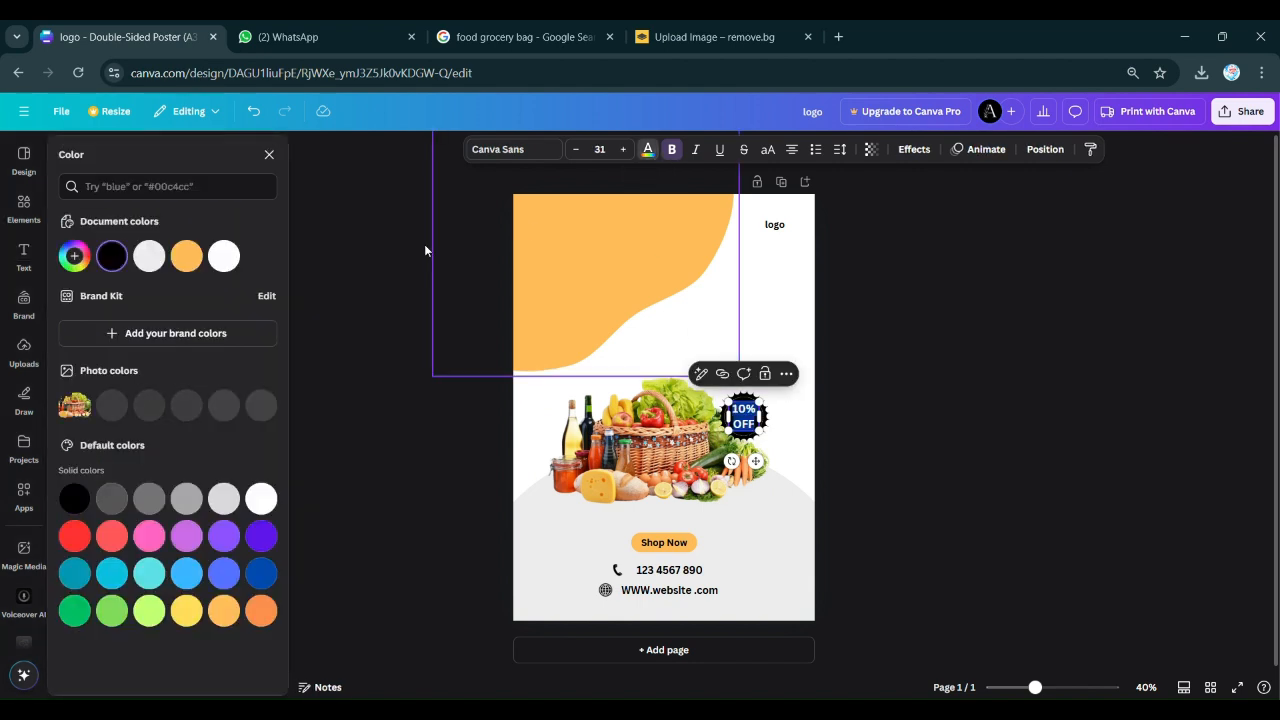
left_click(744, 423)
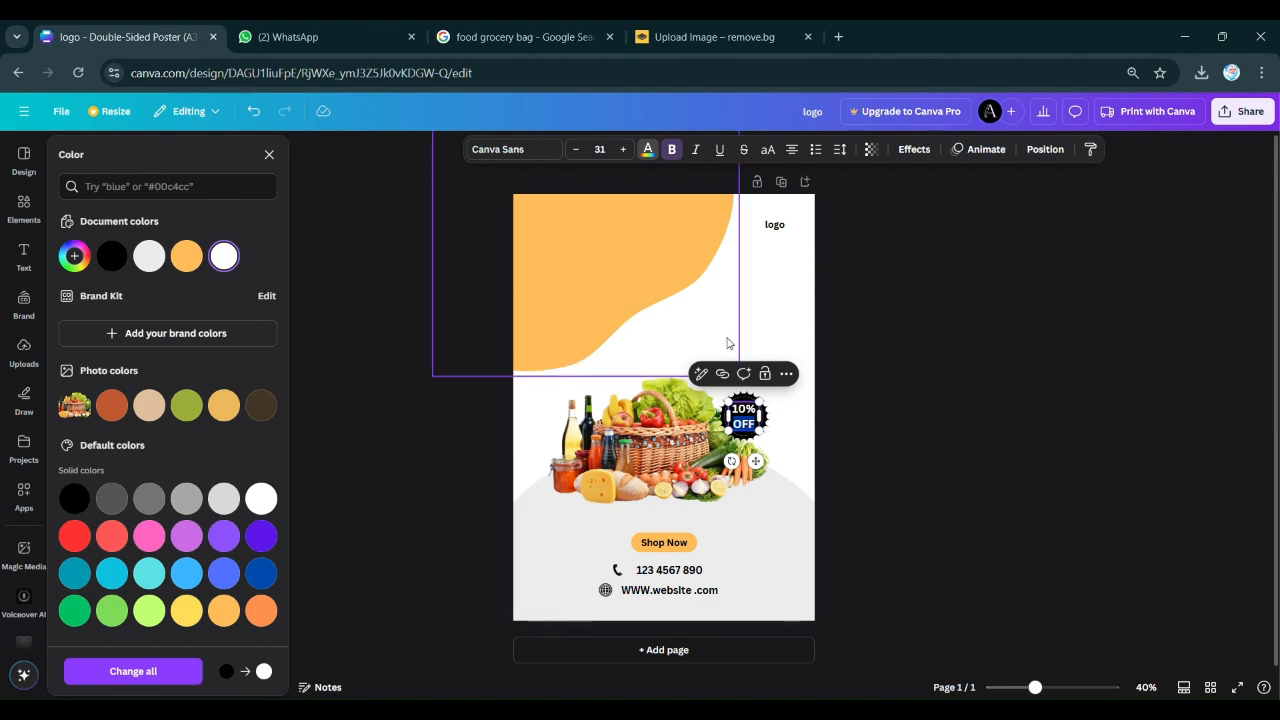
left_click(578, 150)
left_click(578, 150)
left_click(578, 150)
left_click(578, 150)
left_click(797, 426)
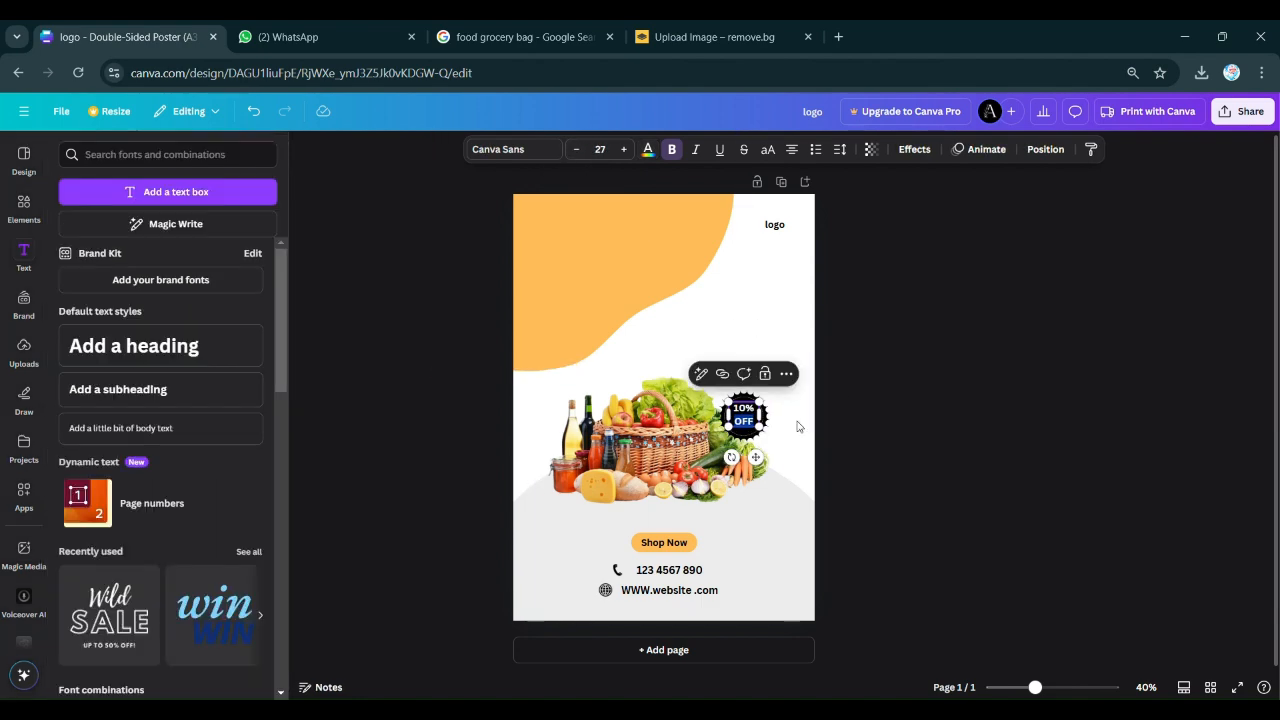
Increase the size of the "10% OFF" badge text to 33.
scroll(813, 436, "up", 5)
scroll(813, 436, "up", 1)
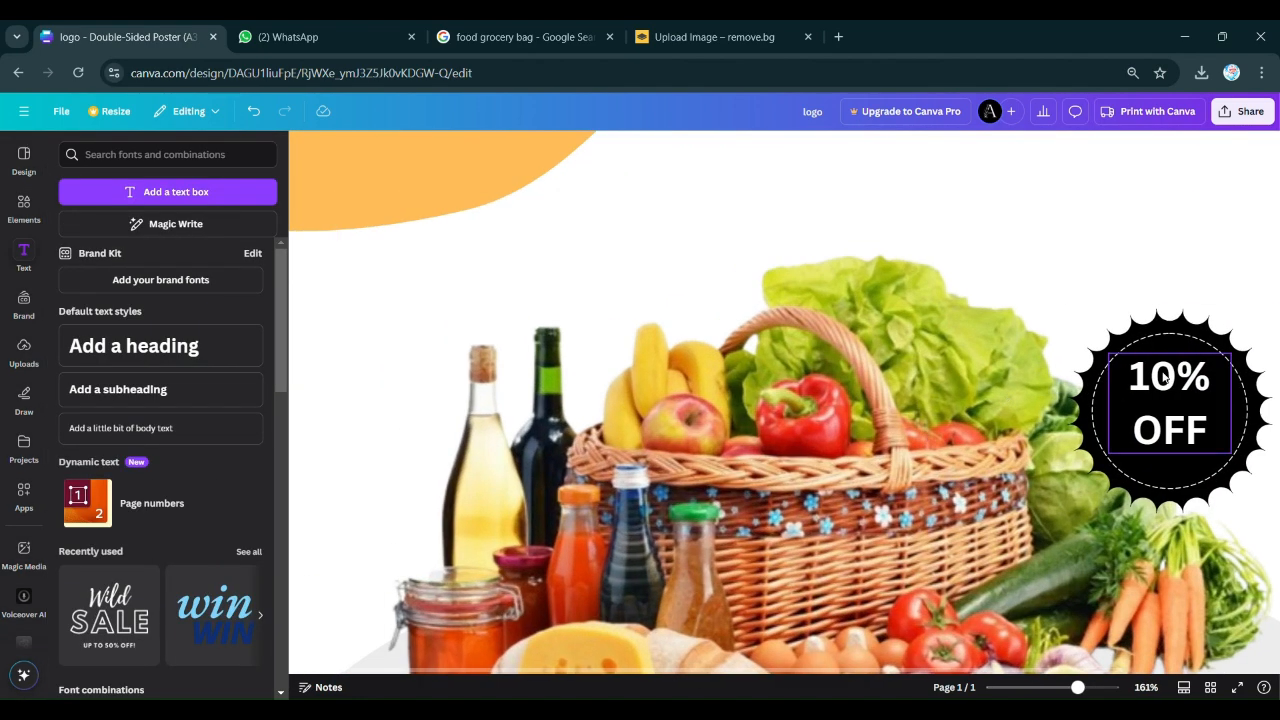
left_click(1197, 383)
left_click_drag(1205, 383, 1128, 378)
left_click(624, 149)
left_click(624, 149)
left_click(624, 149)
left_click(624, 149)
left_click(624, 149)
left_click(624, 149)
Remove "OFF" from the badge text, duplicate the remaining "10%" just below it, and change the copy to "OFF".
left_click(1191, 447)
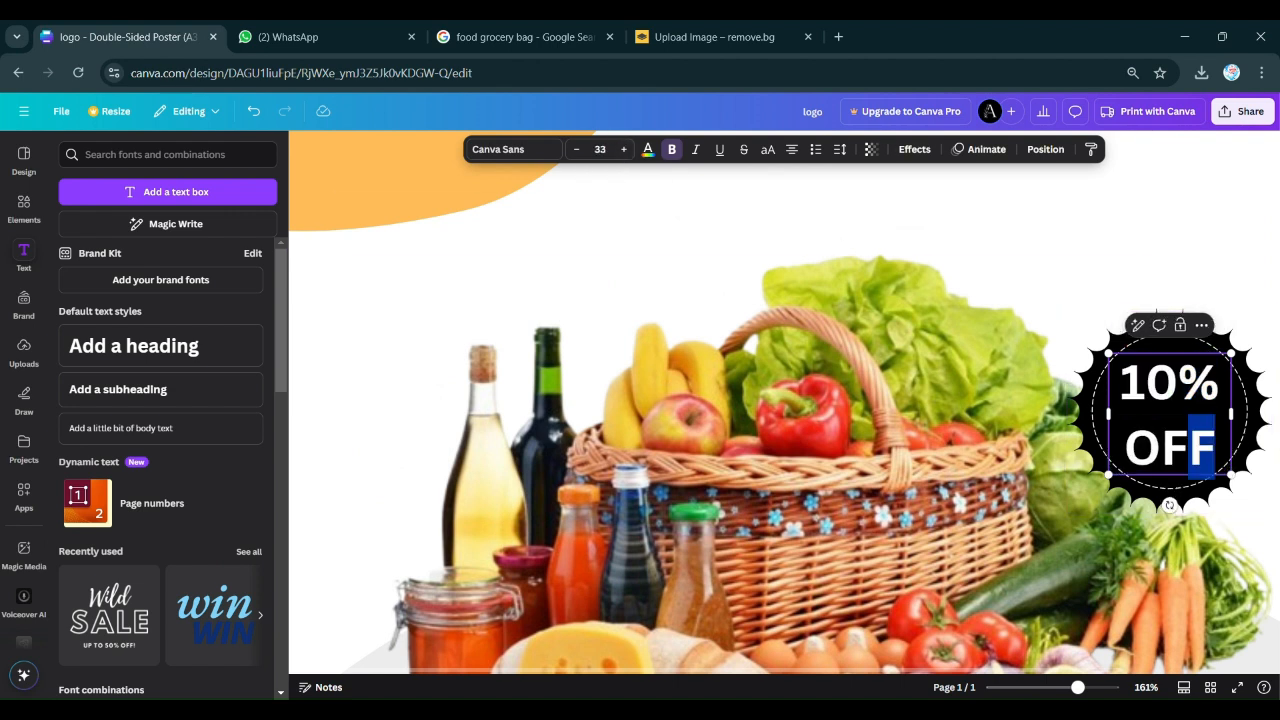
key("Delete")
key("BackSpace")
key("BackSpace")
key("BackSpace")
left_click(1236, 298)
left_click_drag(1196, 382, 1184, 429)
key("ctrl+d")
double_click(1174, 434)
type("OFF")
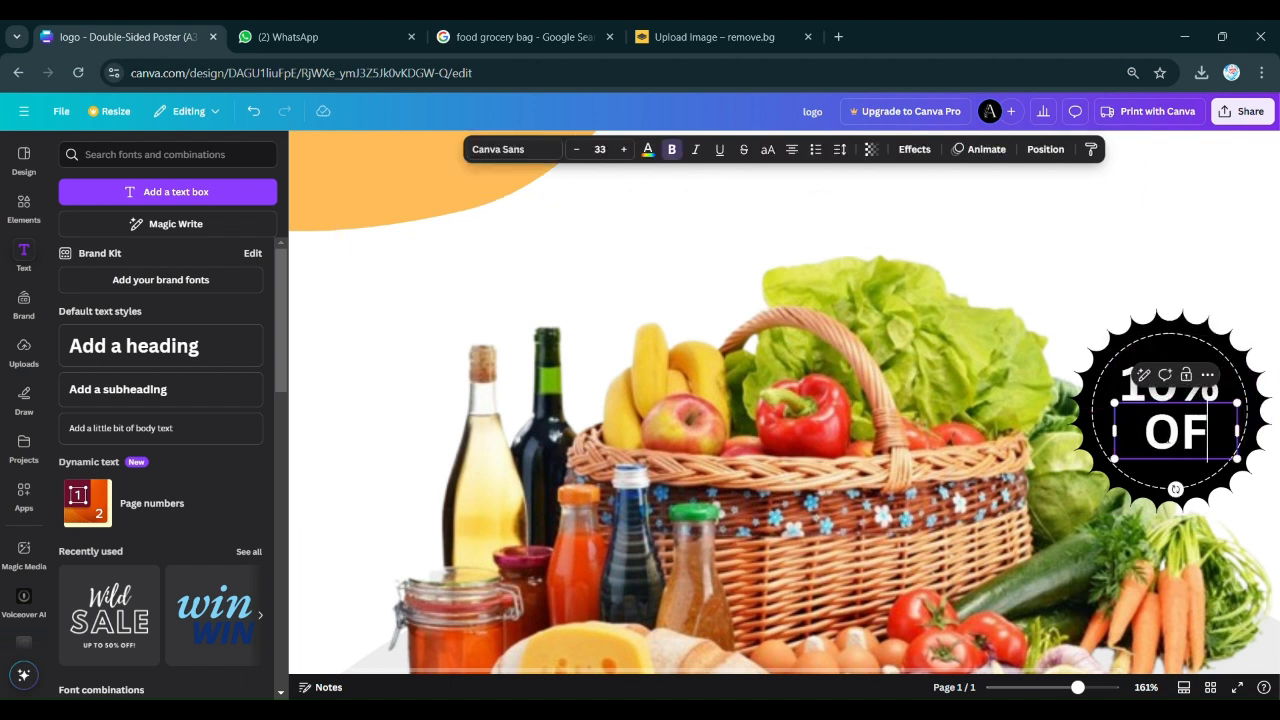
Reduce the separate "OFF" text to size 20 and centre it beneath "10%" inside the badge.
left_click(577, 149)
left_click(577, 149)
left_click(577, 149)
left_click(577, 149)
left_click(577, 149)
left_click(577, 149)
left_click(577, 149)
left_click(577, 149)
left_click(577, 149)
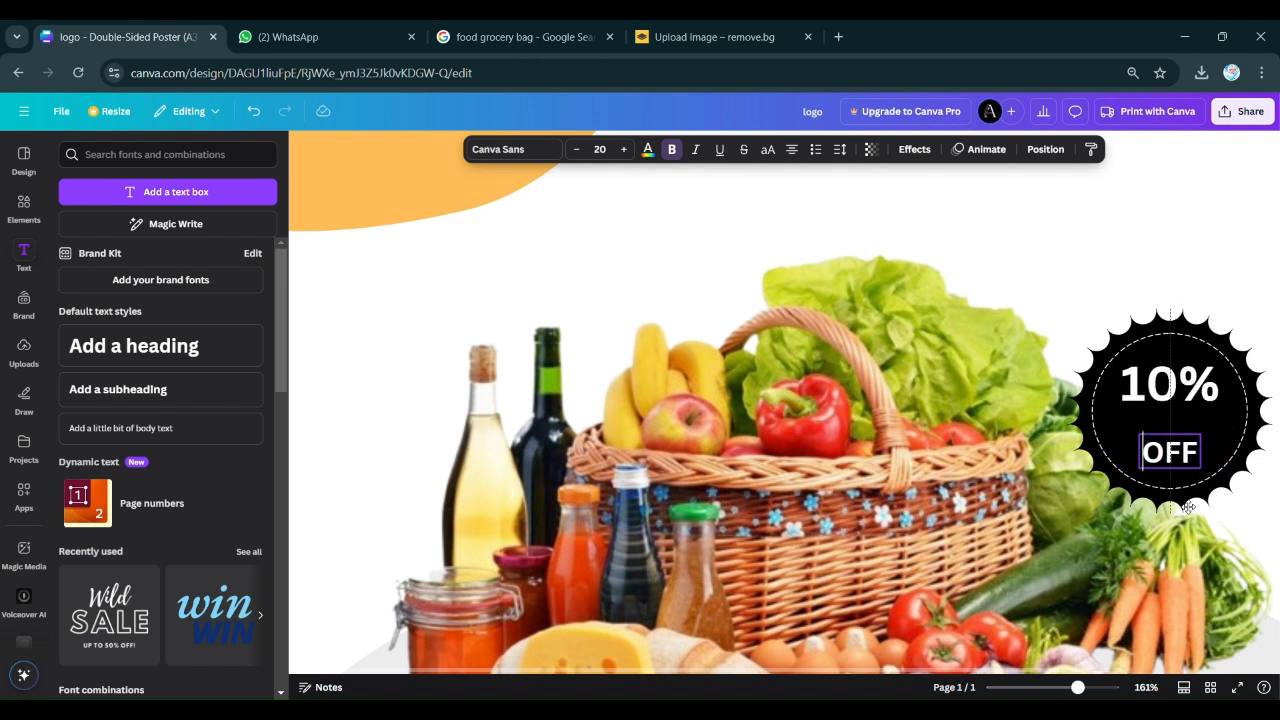
Lower "10%" slightly and tighten its spacing with "OFF" inside the black badge.
left_click_drag(1155, 380, 1150, 400)
left_click(1178, 452)
scroll(1140, 449, "down", 5)
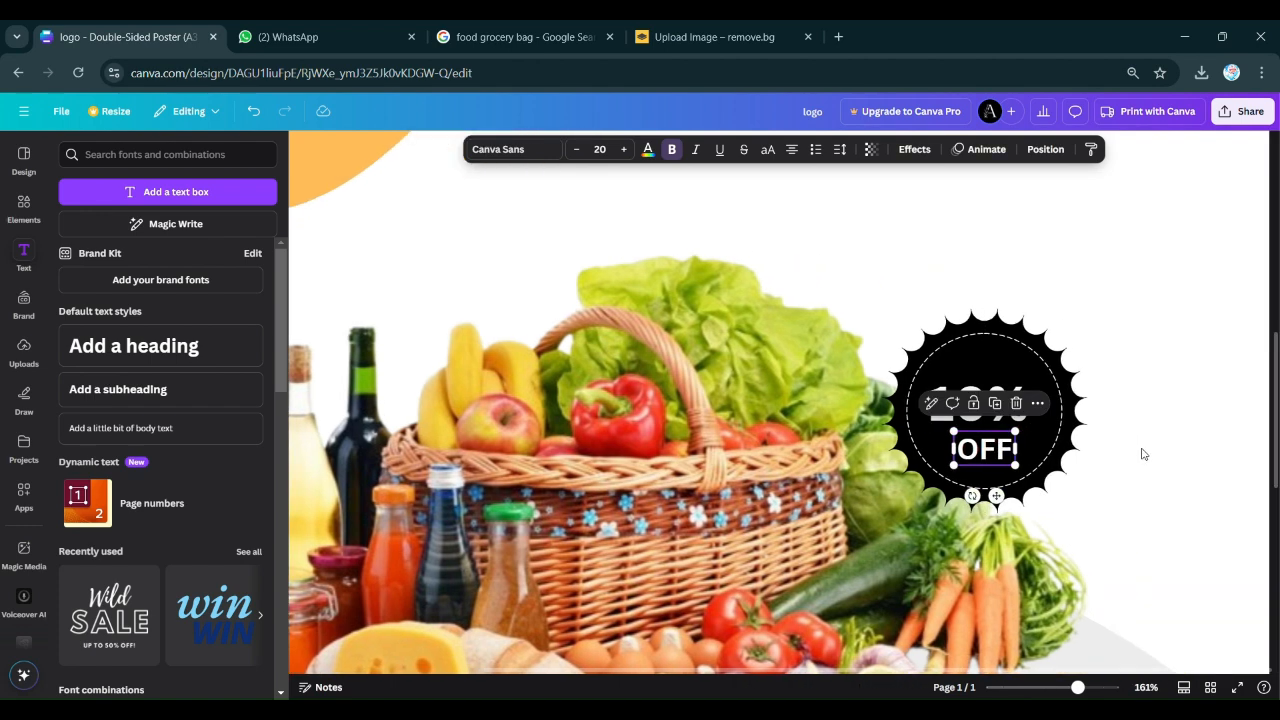
left_click(1000, 441)
Shift the grocery basket image slightly to the right.
scroll(806, 345, "down", 3, "ctrl")
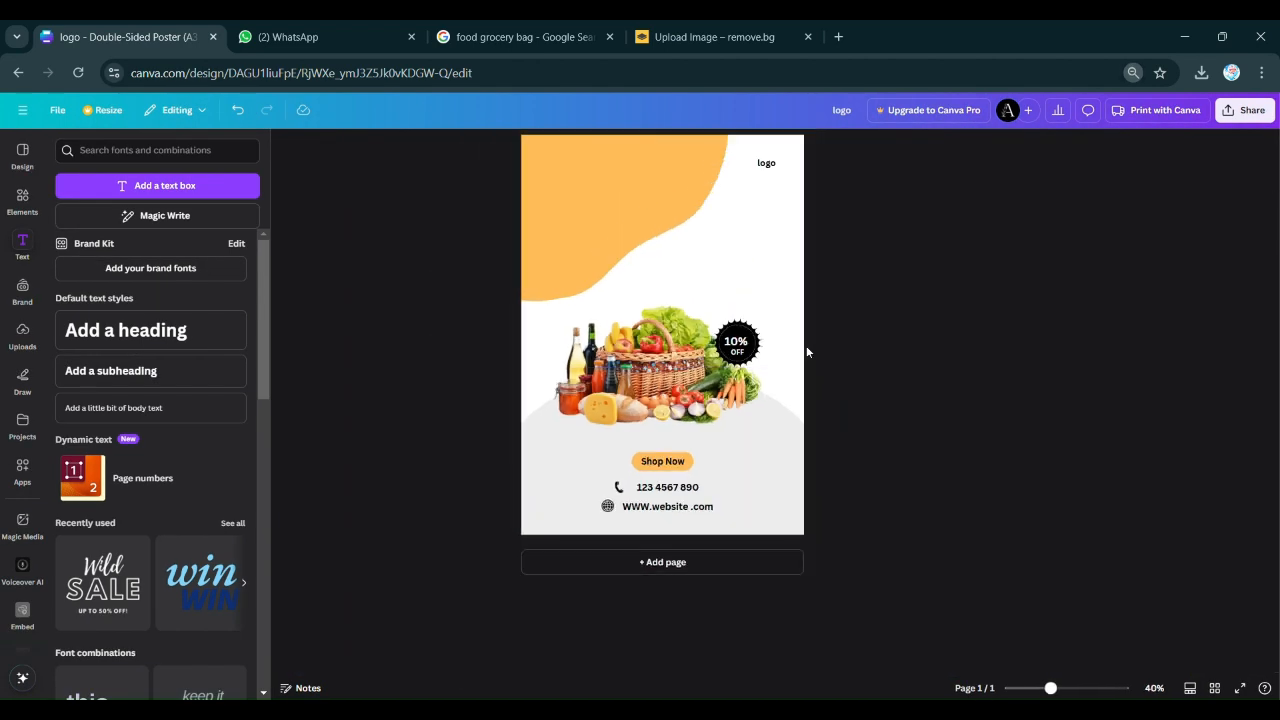
left_click(710, 445)
left_click_drag(710, 445, 718, 445)
left_click(954, 432)
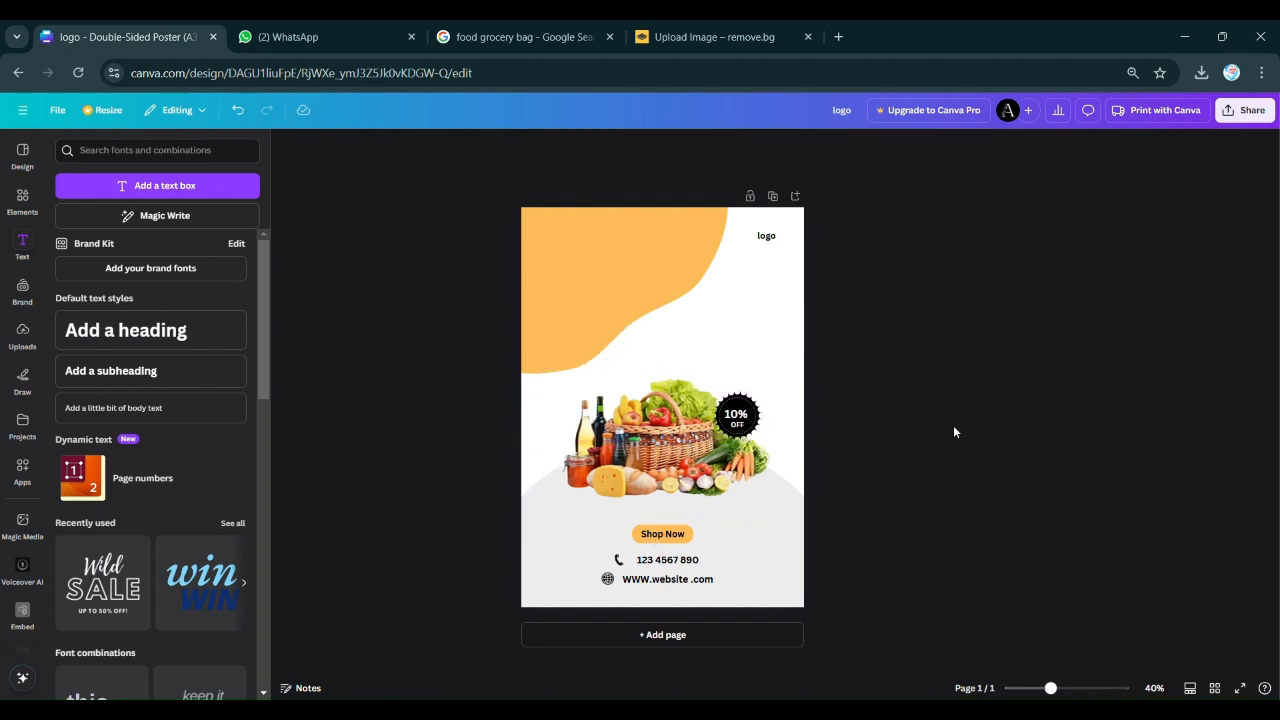
Add a heading reading "Groceries" and place it just above the grocery basket.
left_click(186, 337)
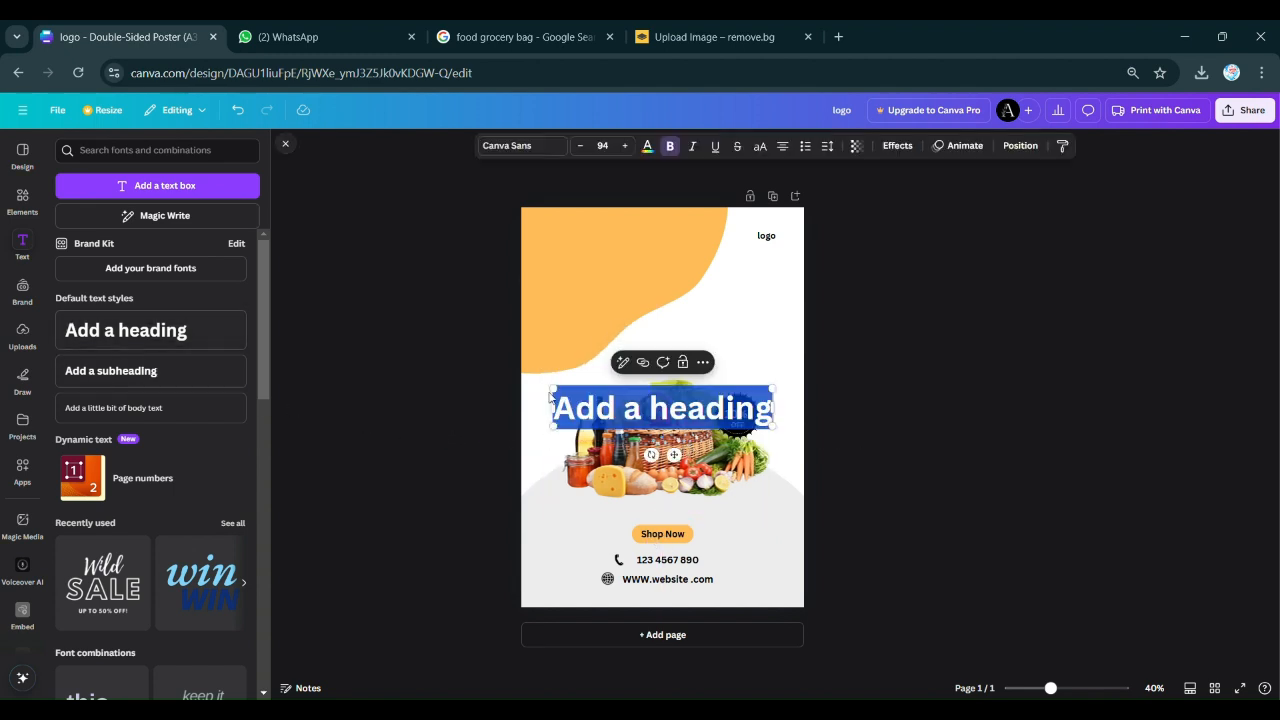
type("Groc")
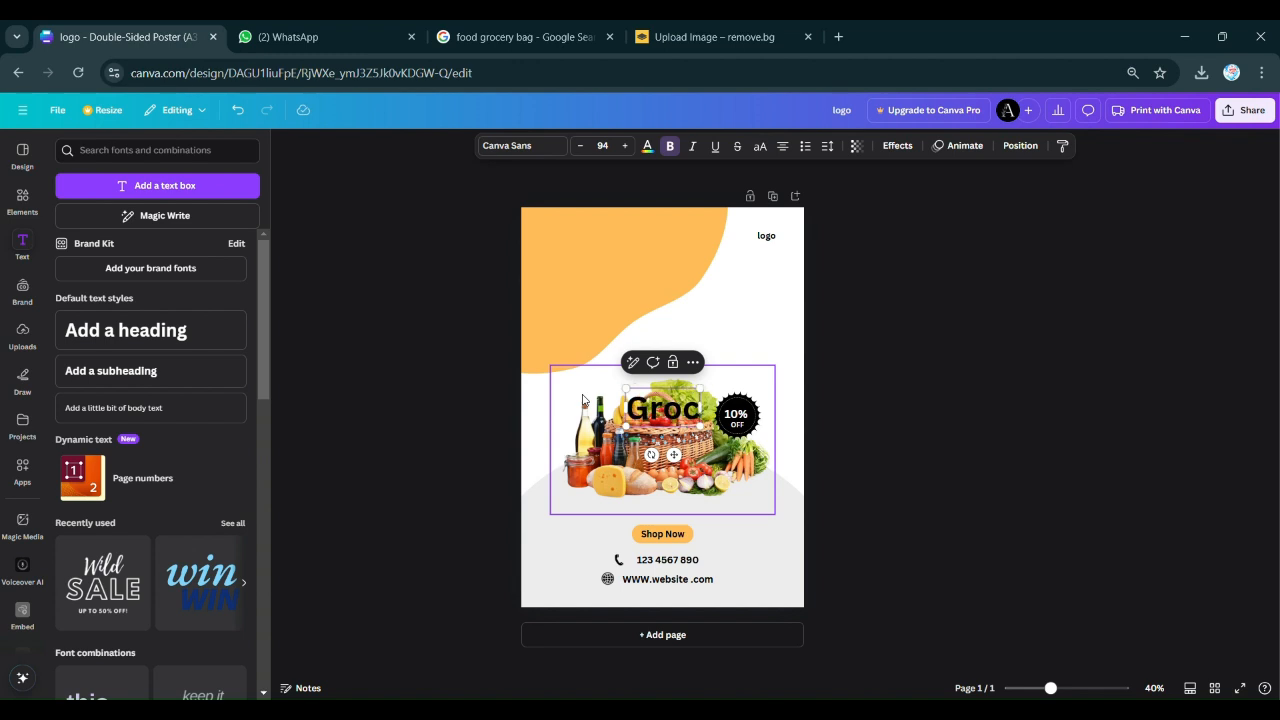
type("ery")
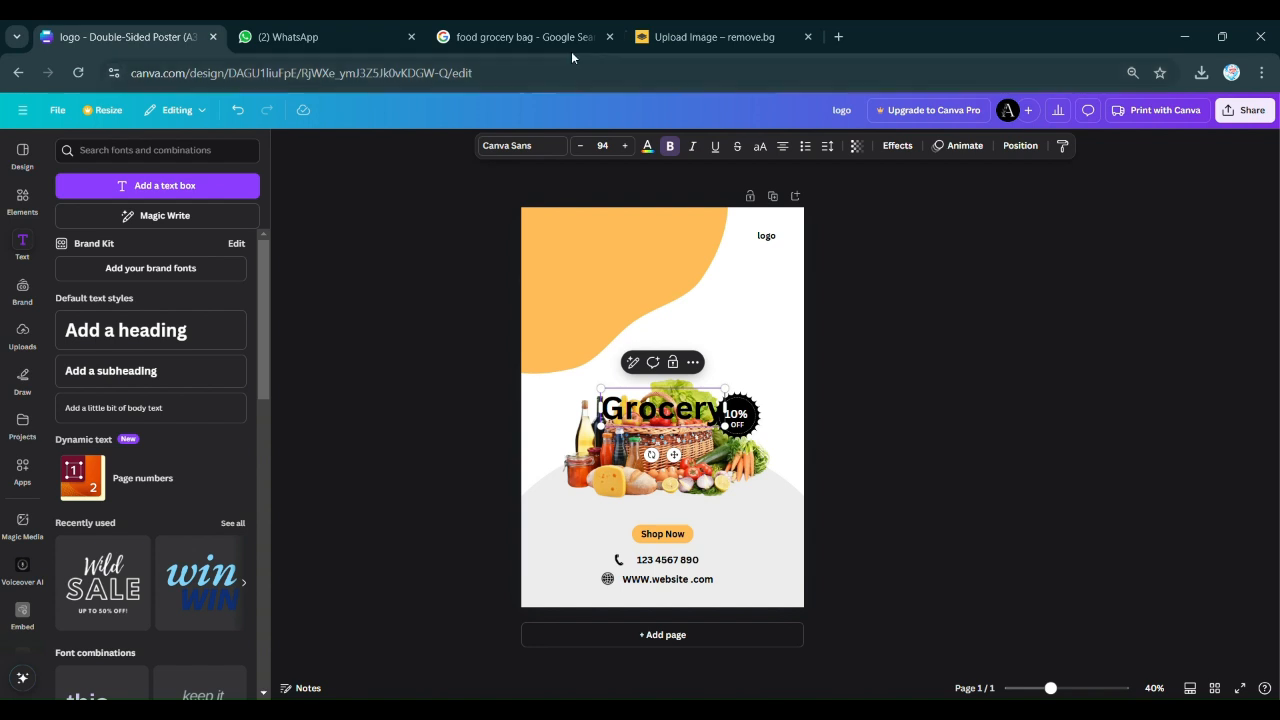
left_click_drag(724, 418, 722, 350)
left_click(720, 351)
key("BackSpace")
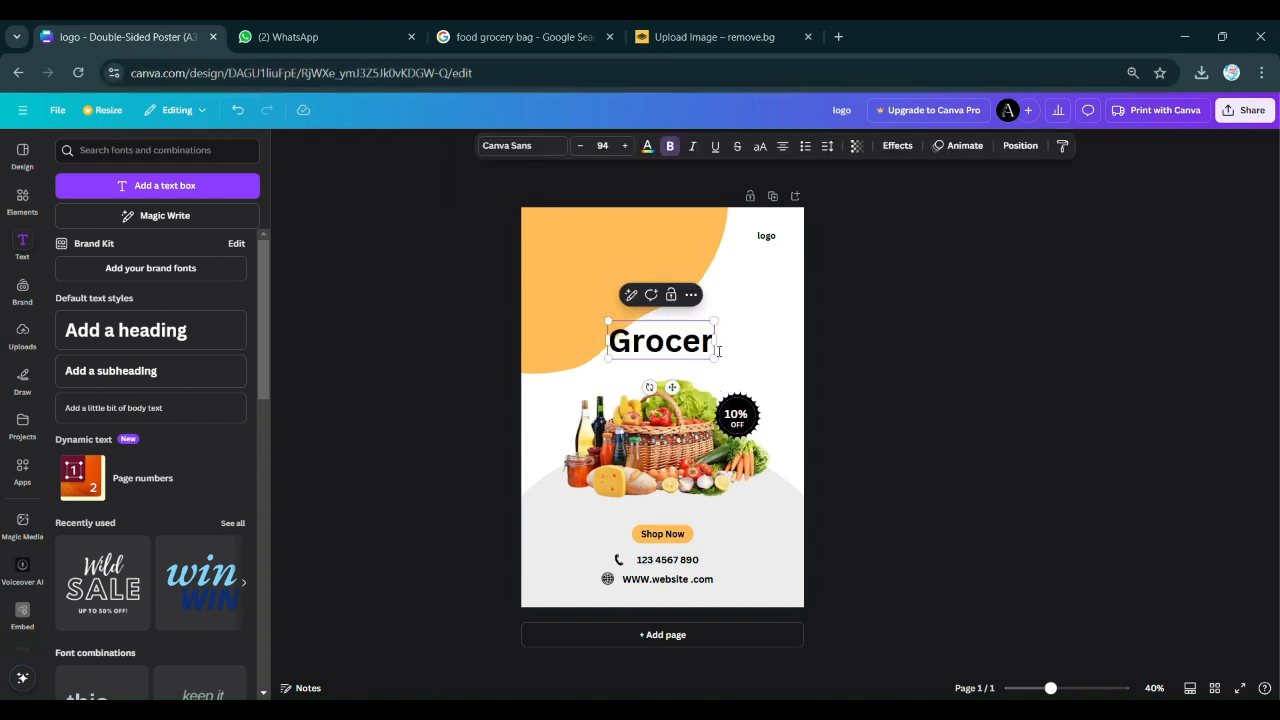
type("ies")
Try script fonts on the "Groceries" heading, including Brittany, Nickainley and Adlery Pro.
key("ctrl+a")
left_click(546, 146)
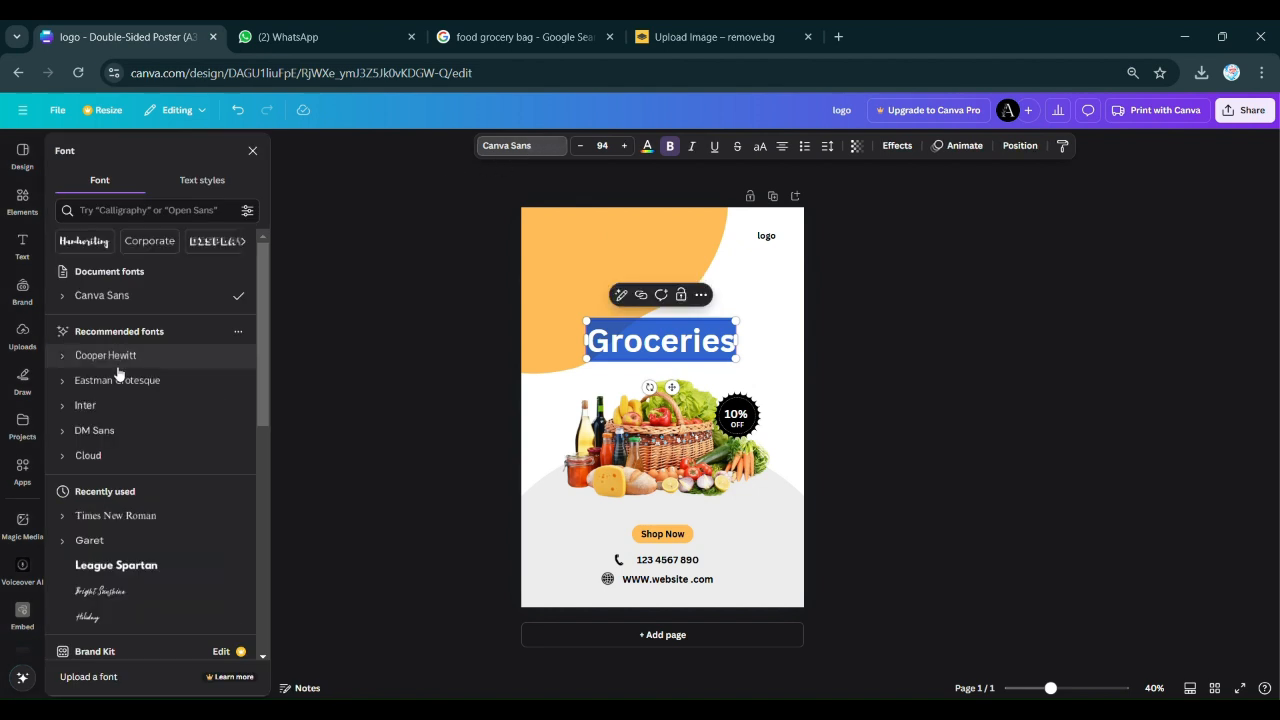
scroll(140, 450, "down", 6)
left_click(137, 417)
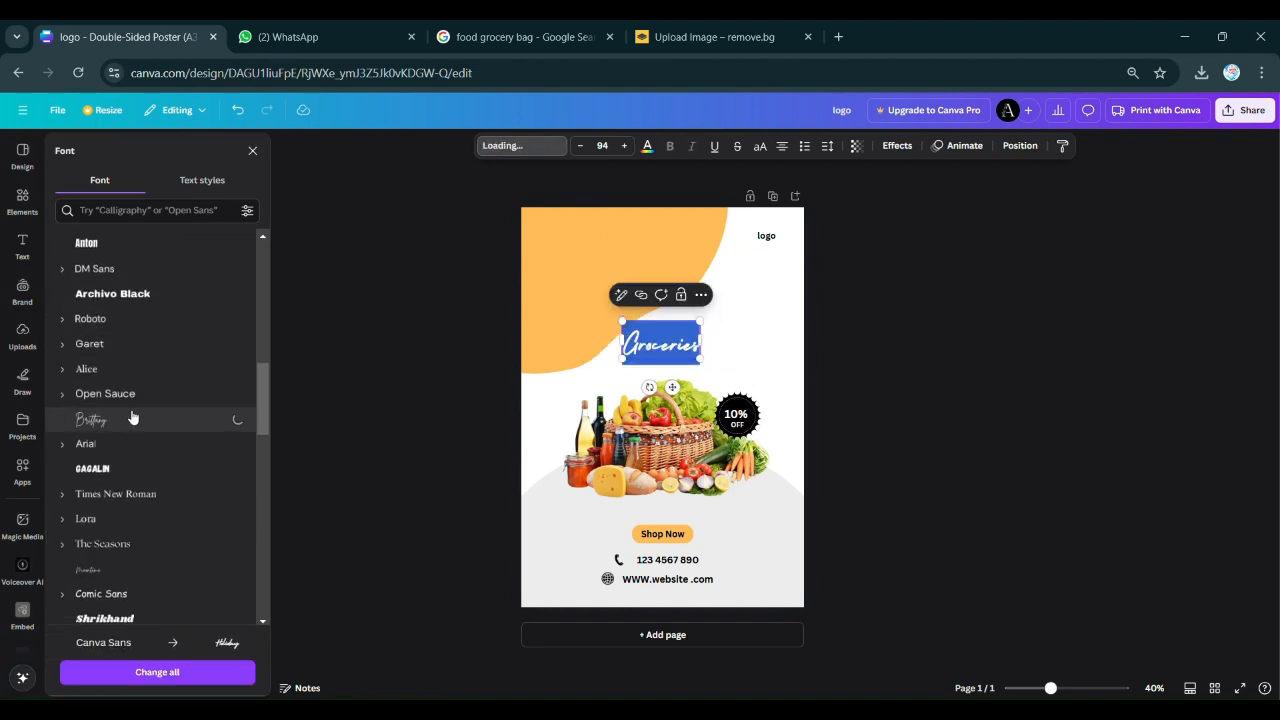
scroll(137, 417, "down", 10)
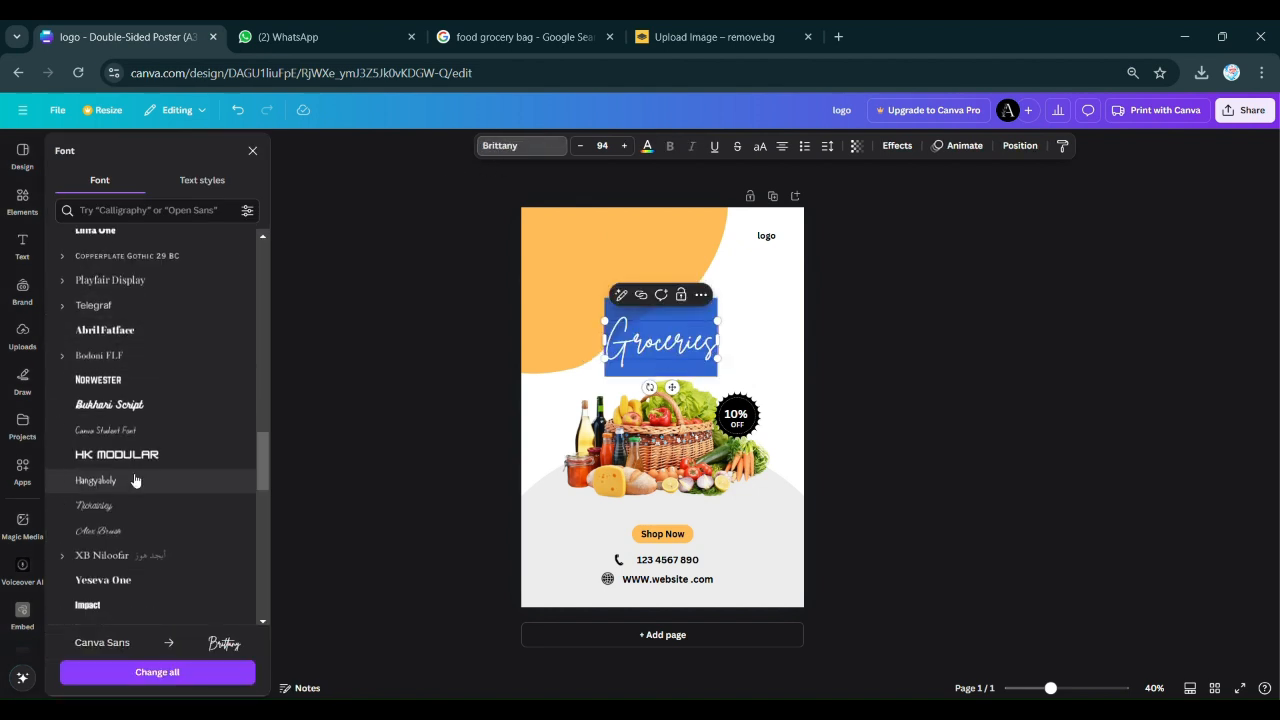
left_click(120, 502)
scroll(168, 487, "down", 10)
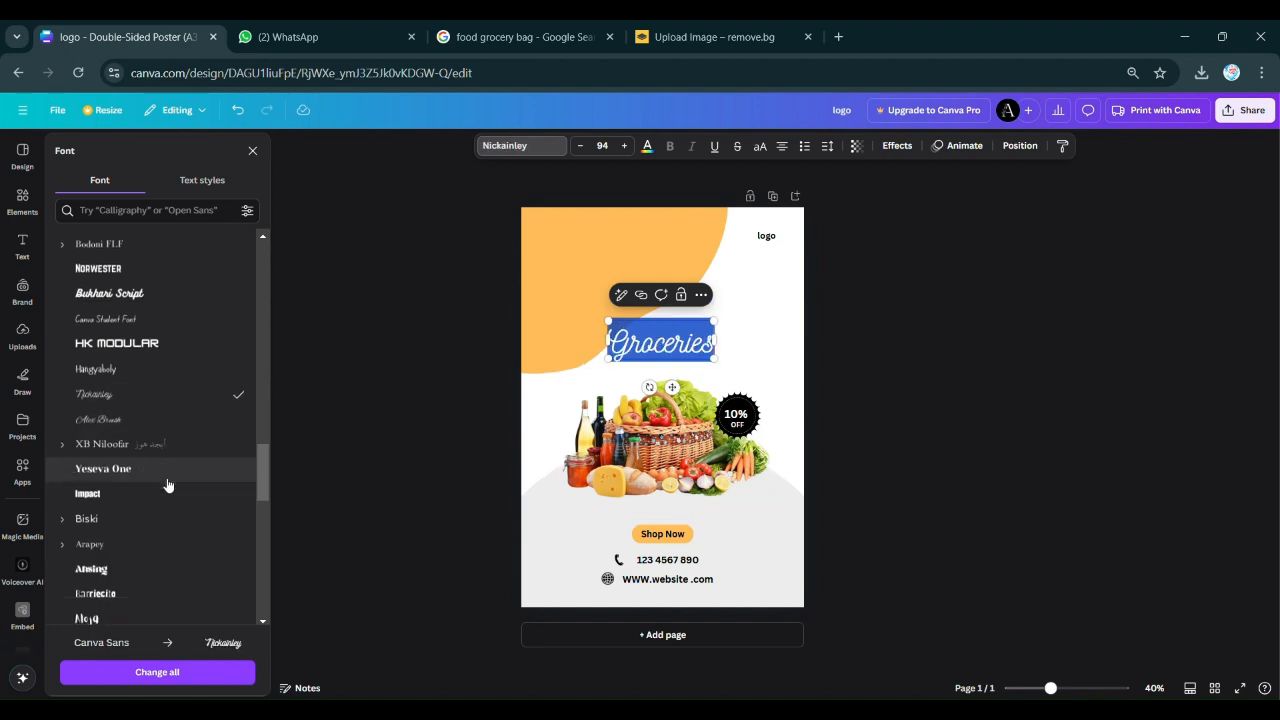
left_click(166, 452)
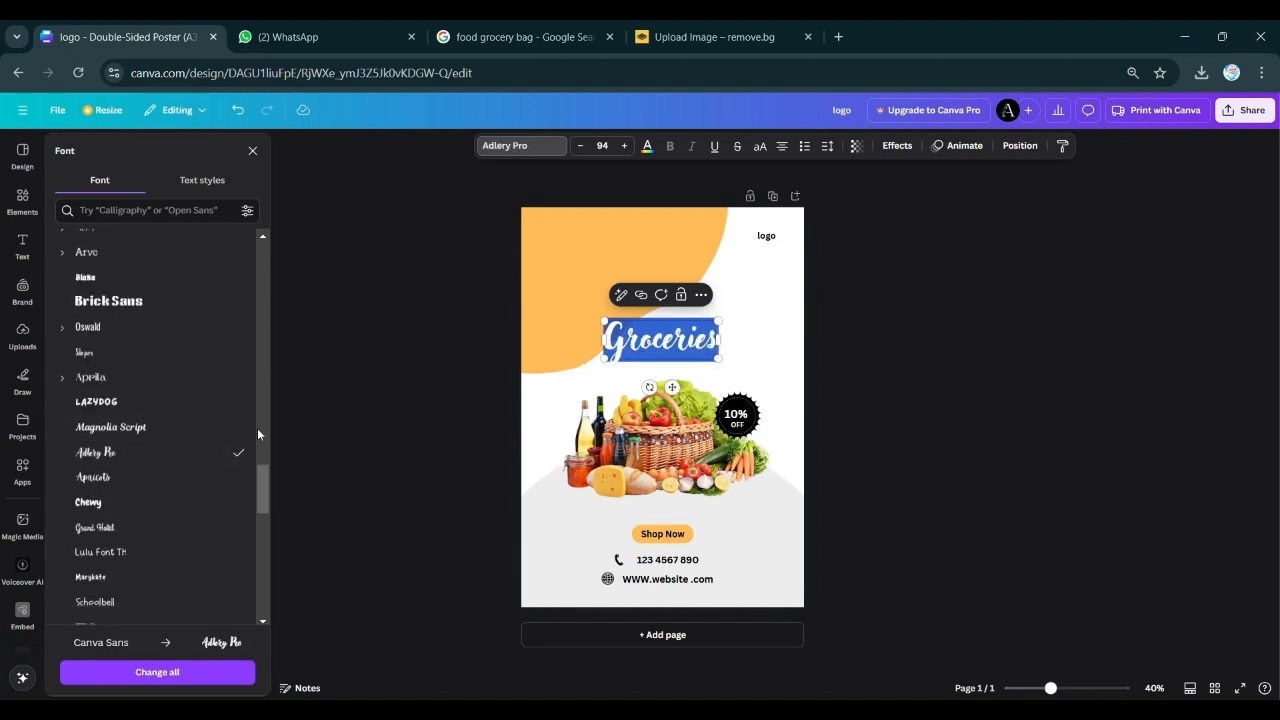
Enlarge the "Groceries" heading to size 150 and centre it above the basket.
left_click(751, 343)
mouse_move(712, 349)
left_mouse_down()
mouse_move(676, 326)
mouse_move(757, 377)
mouse_move(712, 345)
left_mouse_up()
left_click(883, 391)
Change the "Groceries" heading's font to Grand Hotel.
left_click(662, 325)
left_click(520, 145)
left_click(127, 418)
left_click(150, 468)
scroll(166, 437, "down", 2)
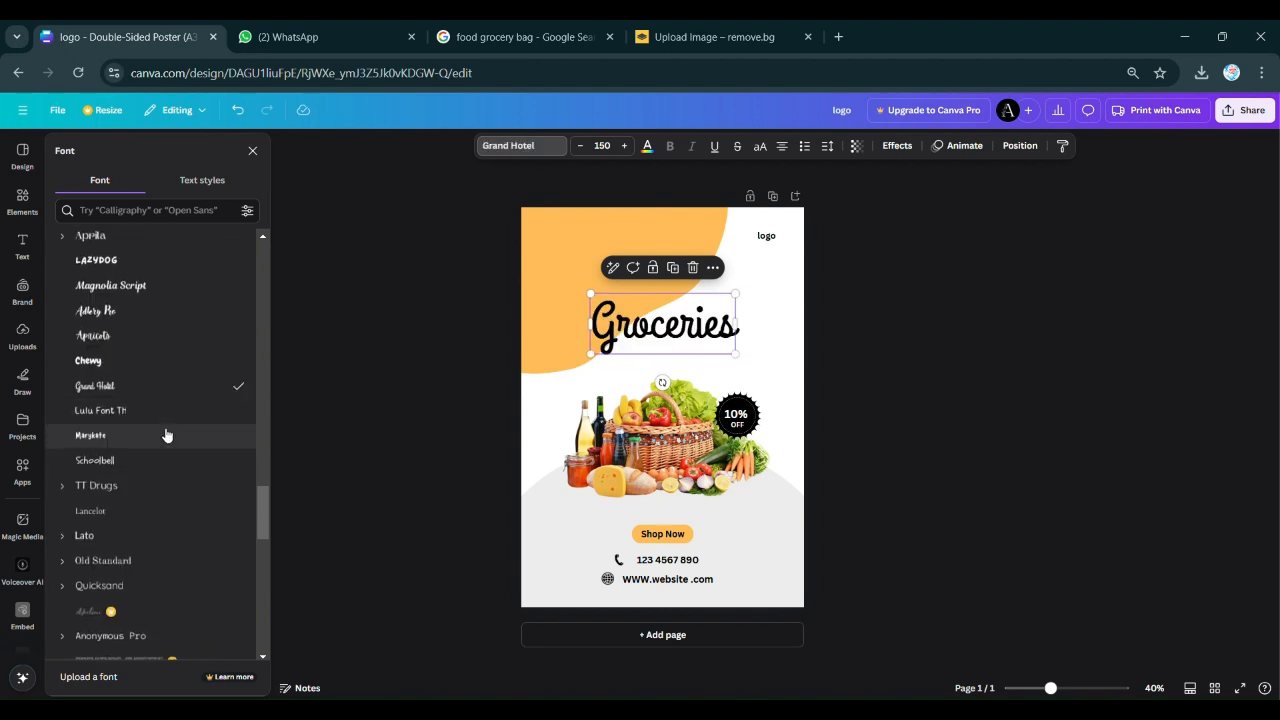
Try Playfair Display and Times New Roman as fonts for the "Groceries" heading.
scroll(171, 430, "up", 8)
left_click(165, 444)
scroll(165, 449, "up", 6)
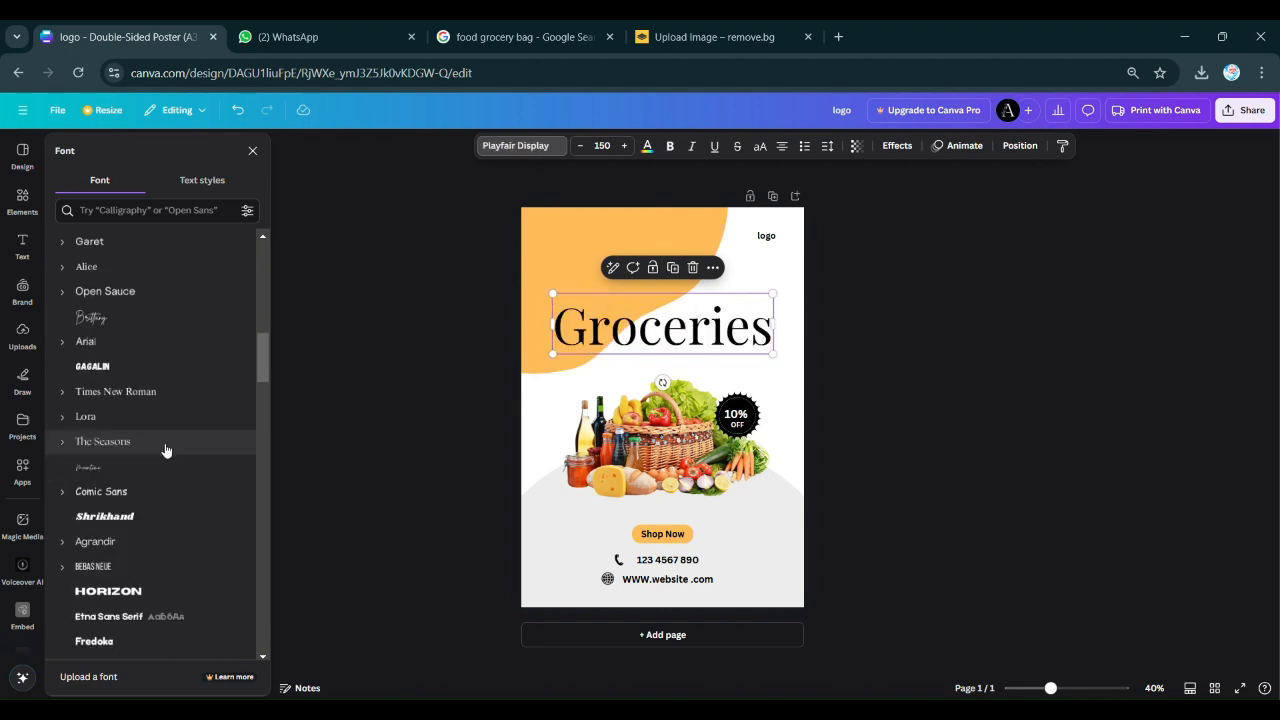
scroll(153, 497, "up", 5)
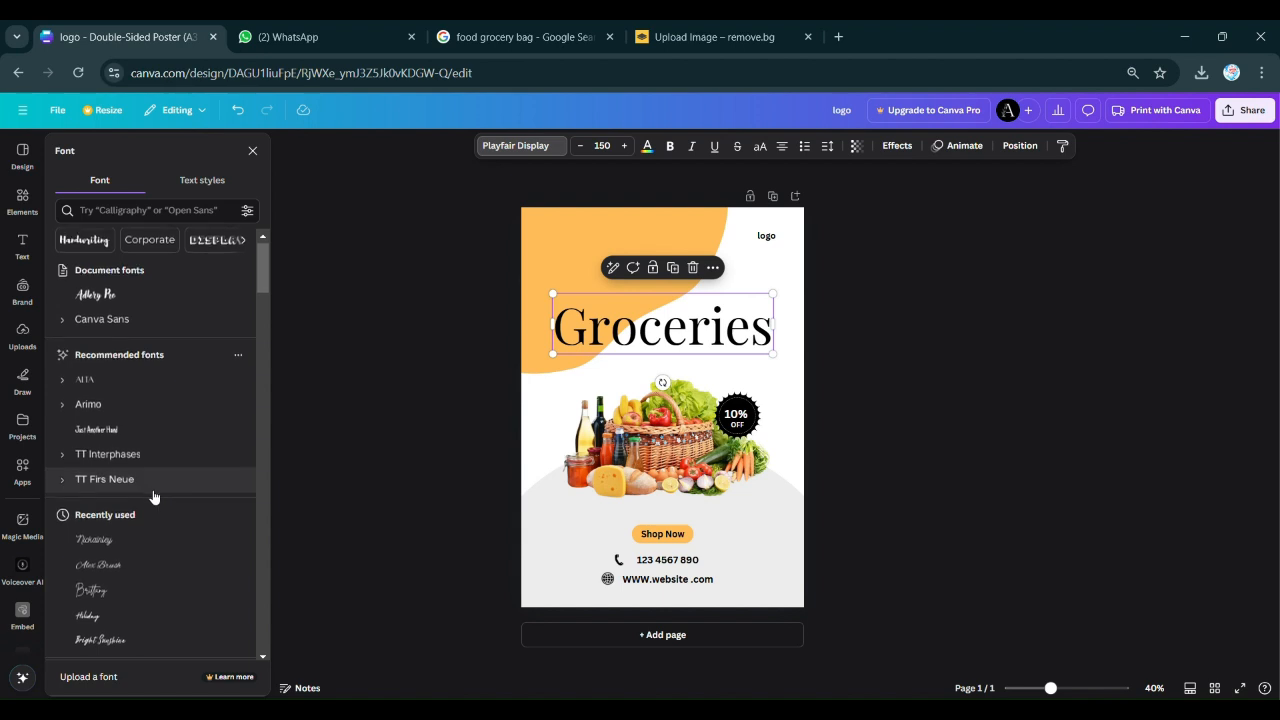
scroll(153, 497, "down", 5)
scroll(156, 488, "down", 5)
left_click(180, 437)
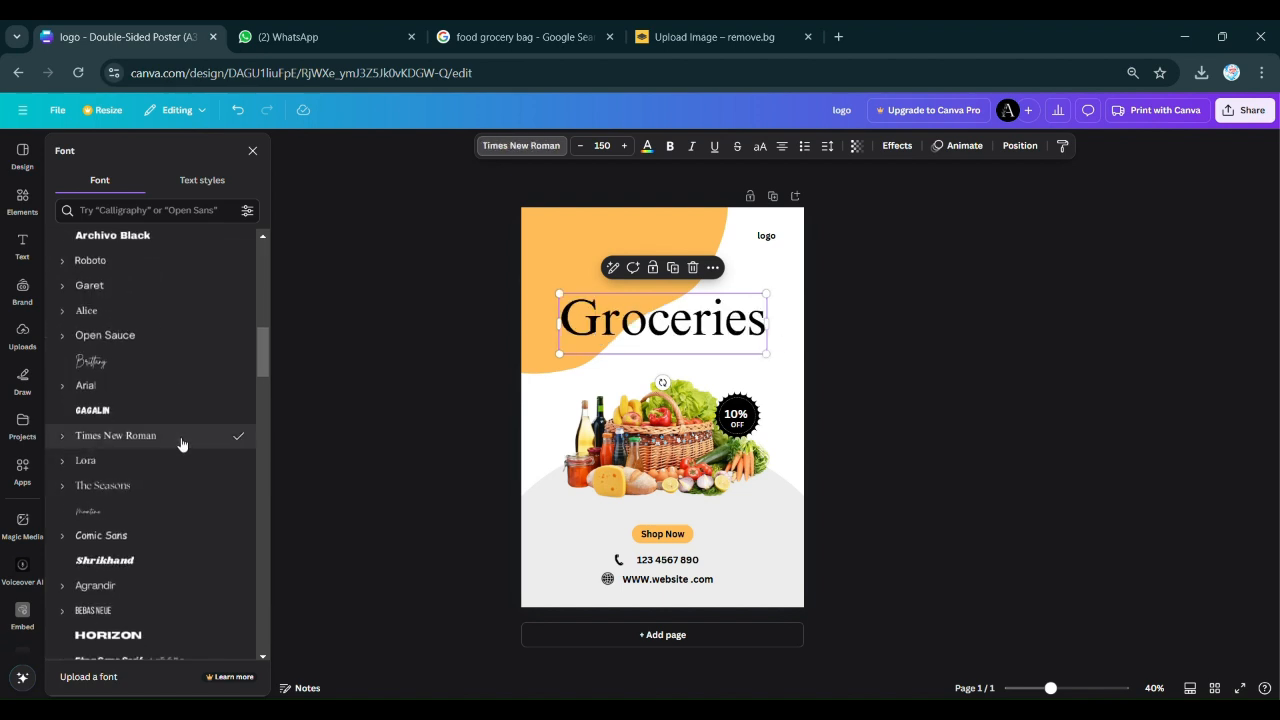
Change the "Groceries" heading's font to Shrikhand and shrink it to size 113, keeping it centred above the basket.
scroll(123, 484, "down", 1)
left_click(122, 479)
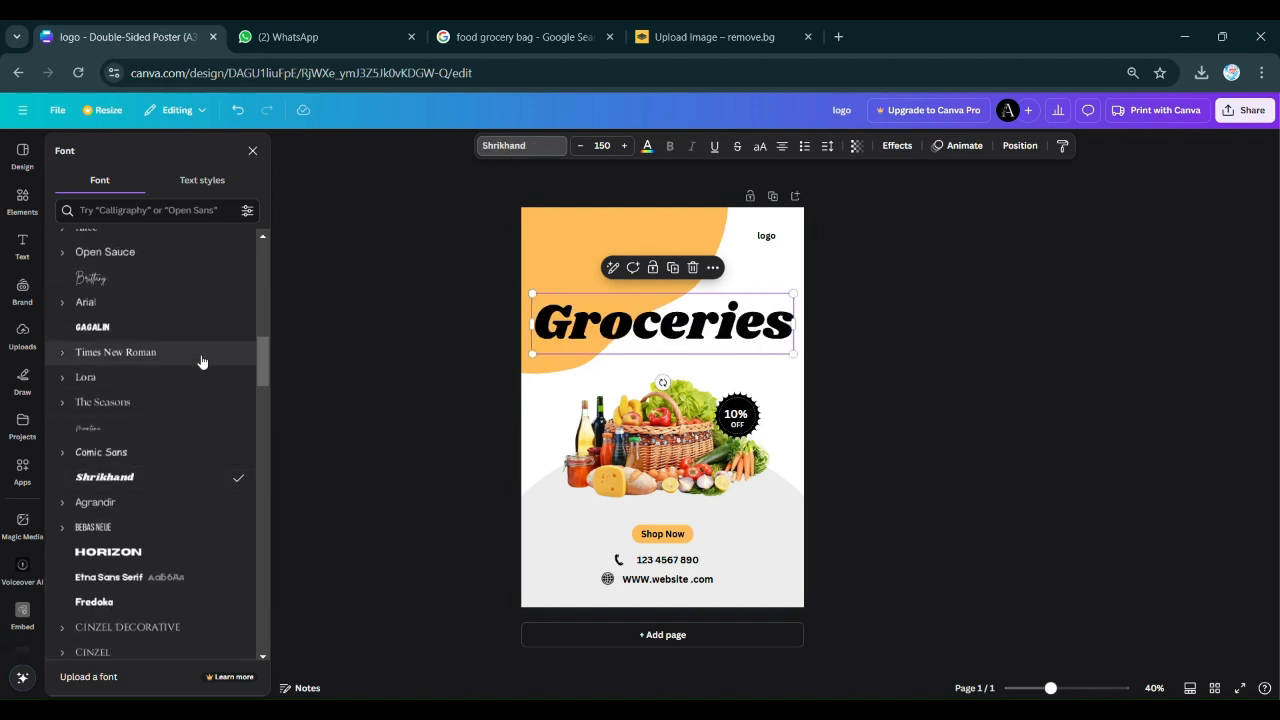
left_click_drag(532, 294, 598, 309)
left_click_drag(692, 349, 659, 350)
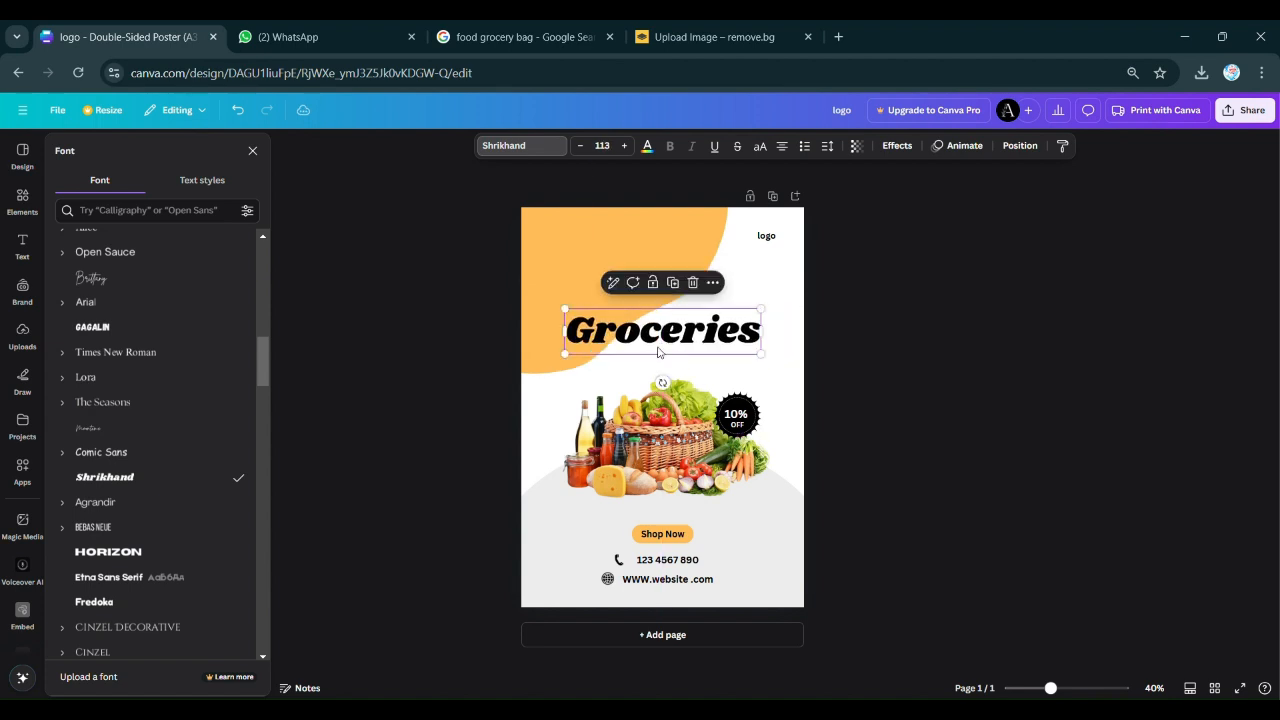
left_click(123, 287)
key("ctrl+z")
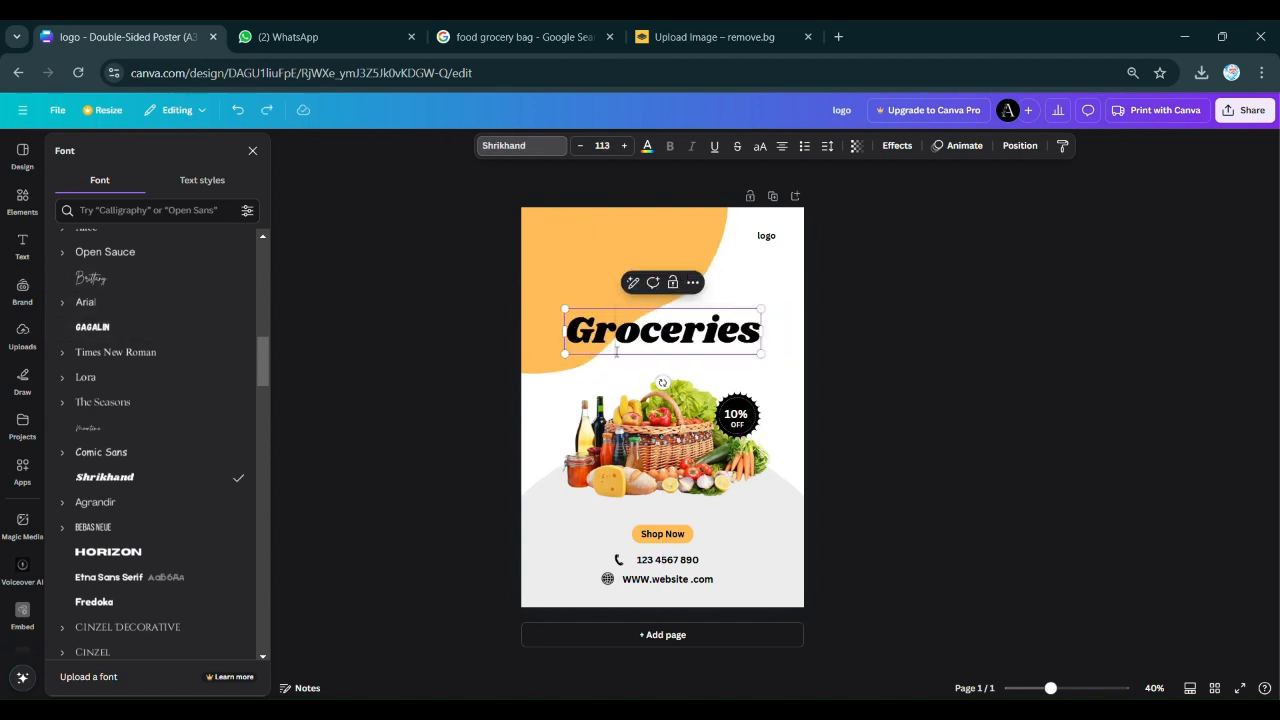
Duplicate the "Groceries" heading, place the copy directly above it and replace its text with "Fresh".
left_click(785, 346)
left_click(732, 340)
key("ctrl+d")
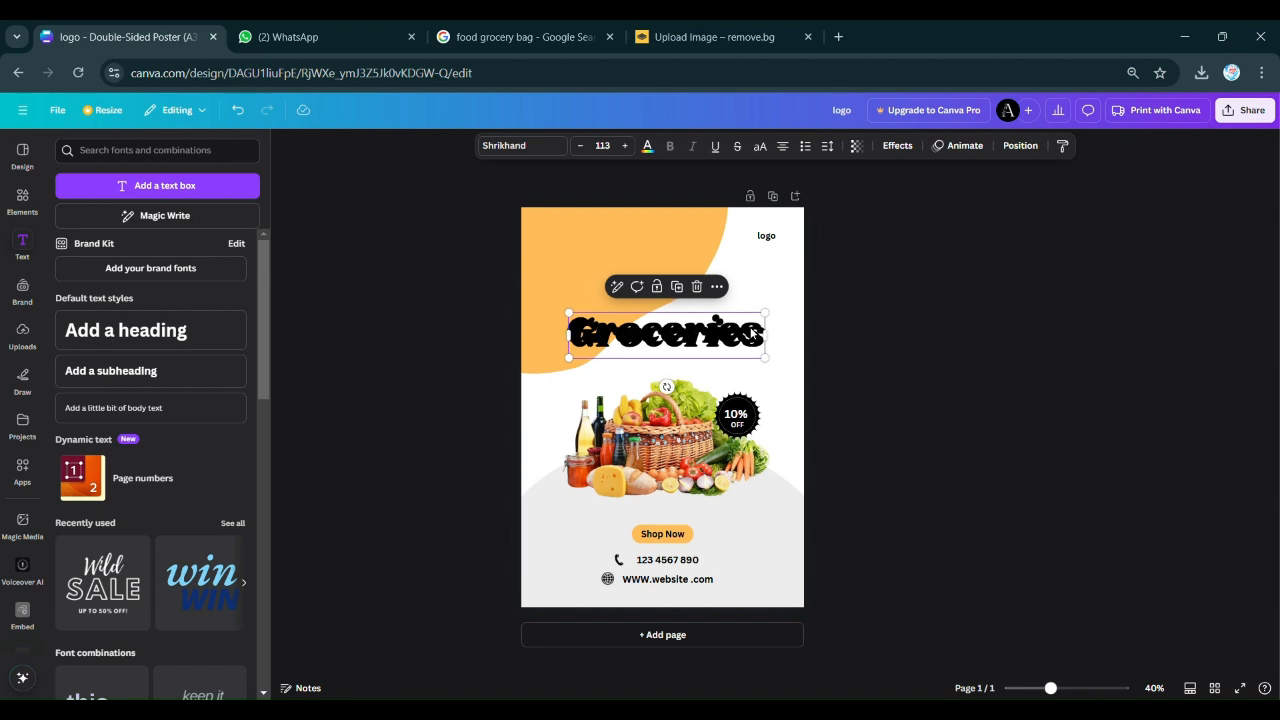
left_click_drag(731, 344, 732, 300)
left_click(732, 300)
type("F")
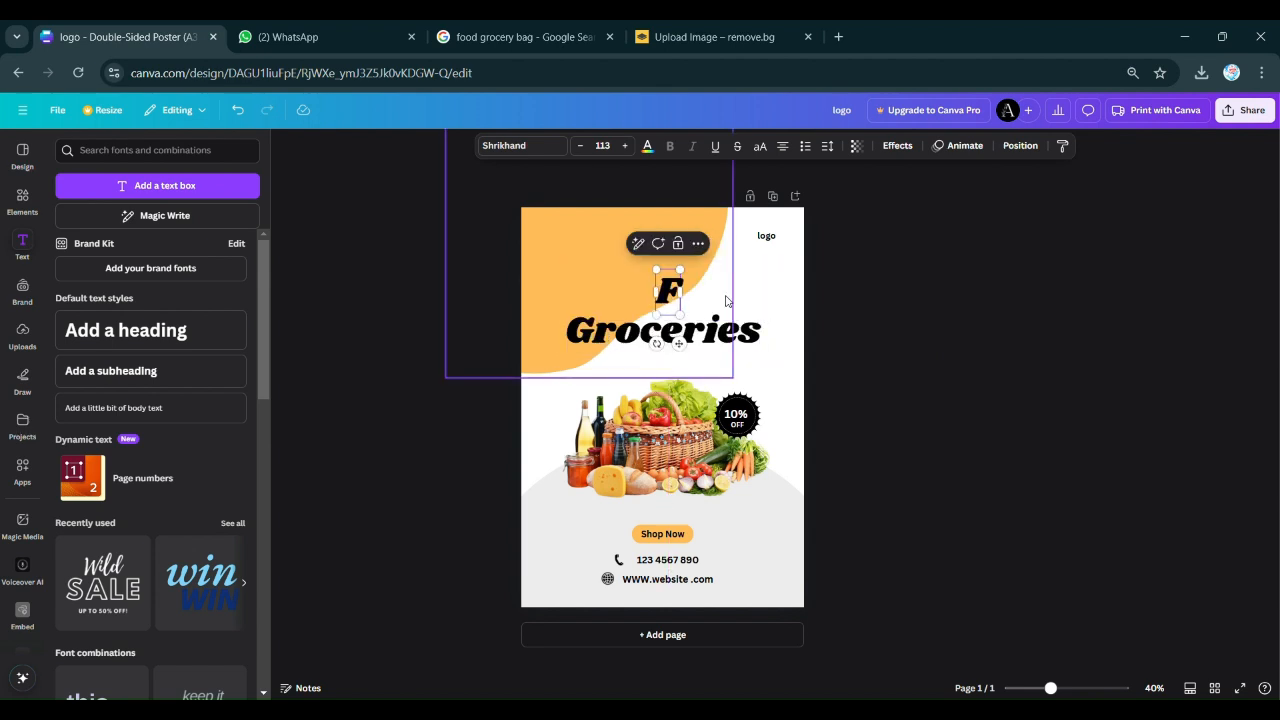
type("resh")
Try Nickainley and Hangyaboly as fonts for the "Fresh" text.
key("ctrl+a")
left_click(522, 145)
scroll(111, 360, "down", 2)
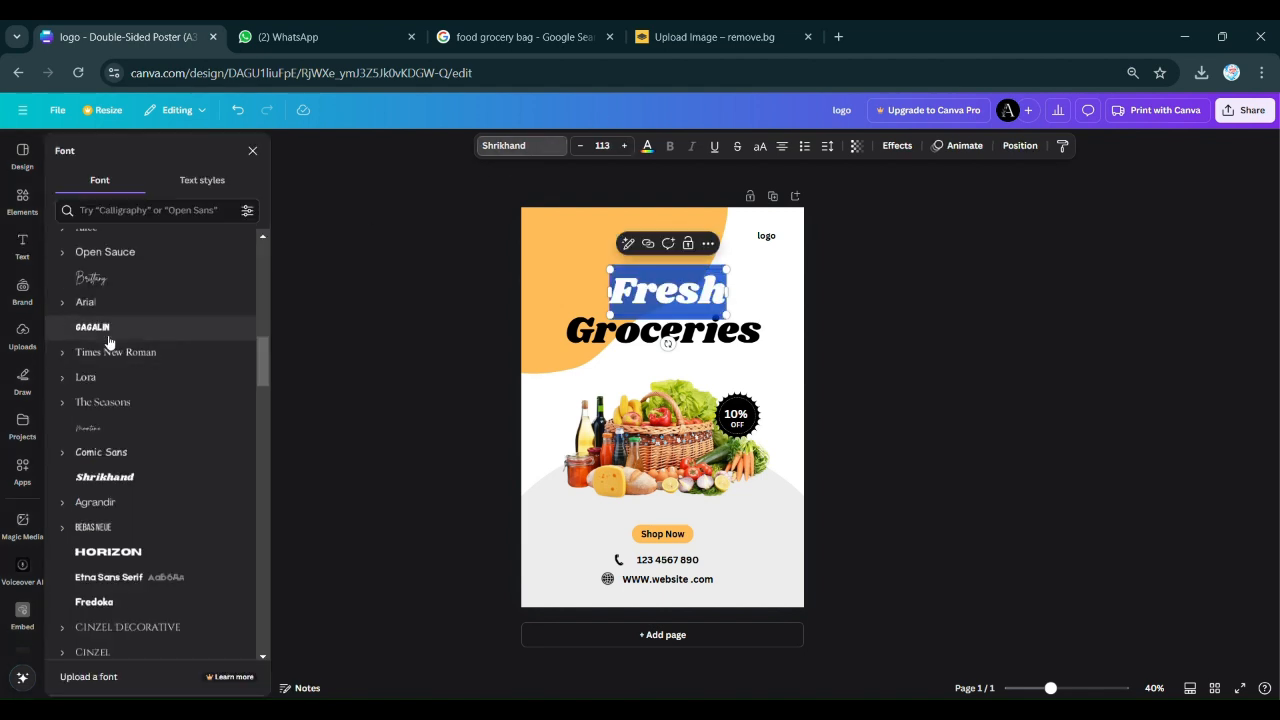
scroll(130, 400, "down", 2)
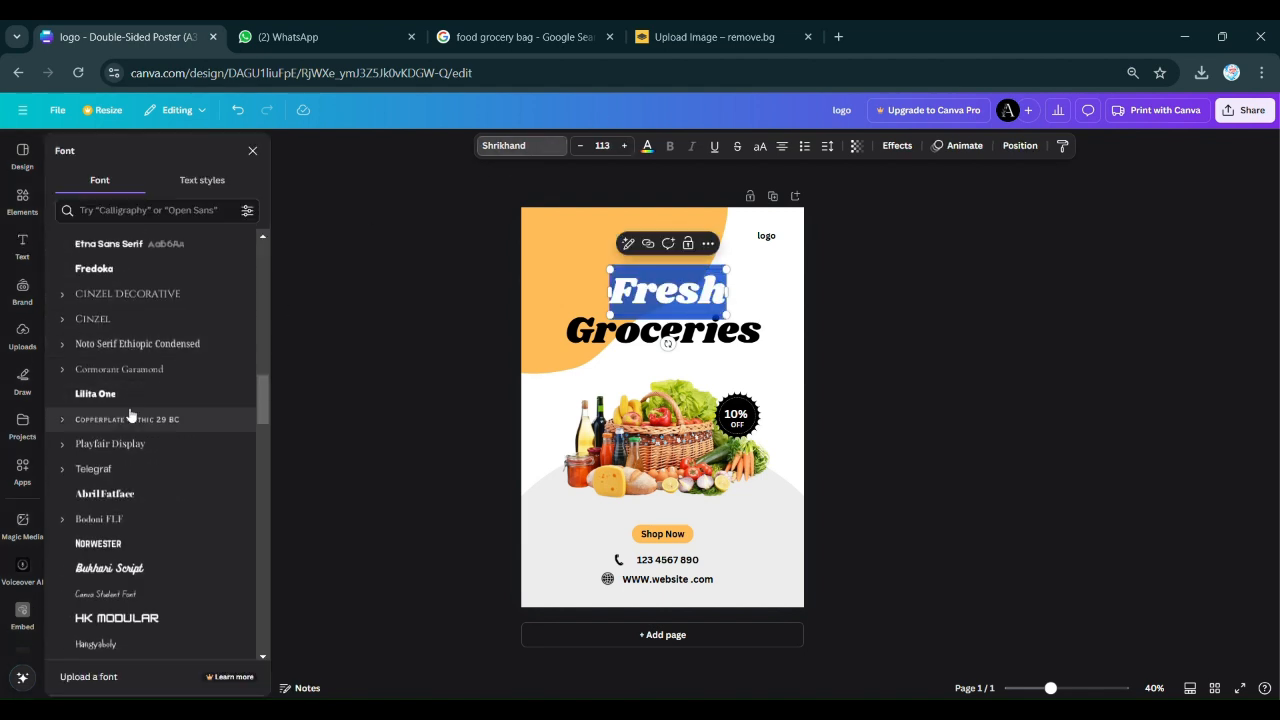
scroll(130, 400, "down", 3)
left_click(130, 430)
left_click(126, 499)
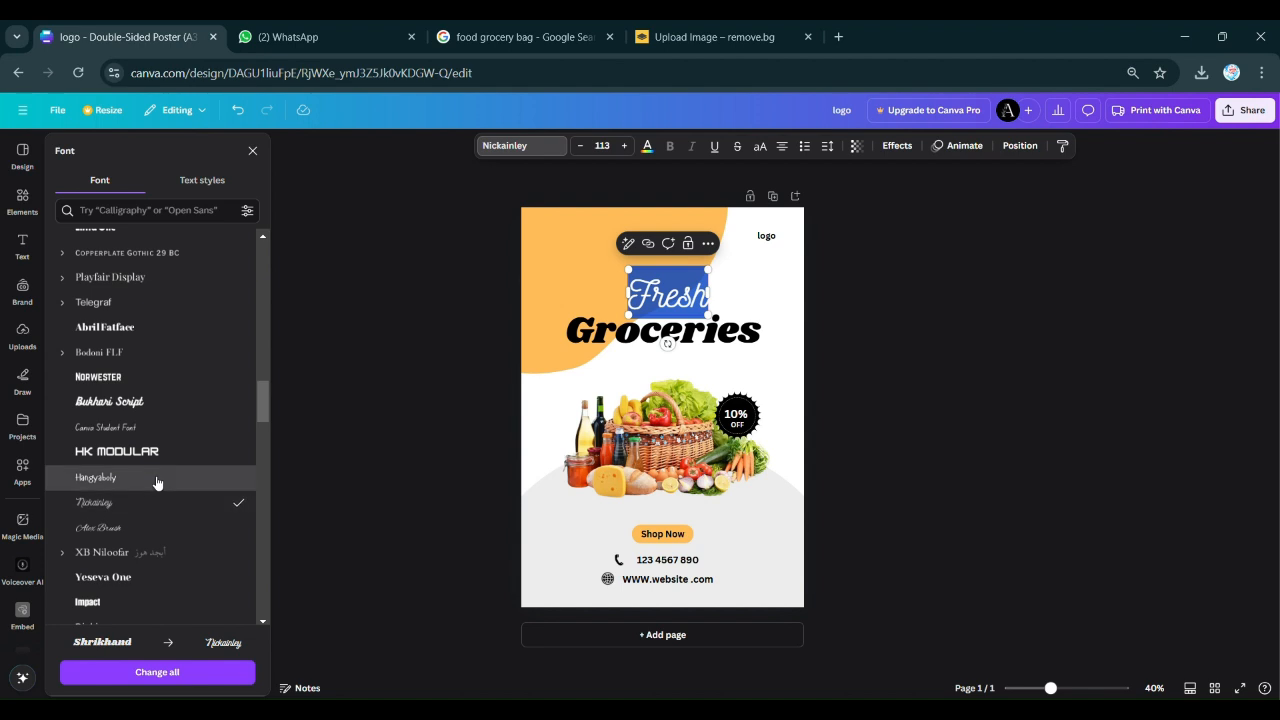
left_click(157, 478)
Set the "Fresh" text in Magnolia Script and position it closely above the left half of "Groceries".
left_click(818, 335)
left_click(633, 298)
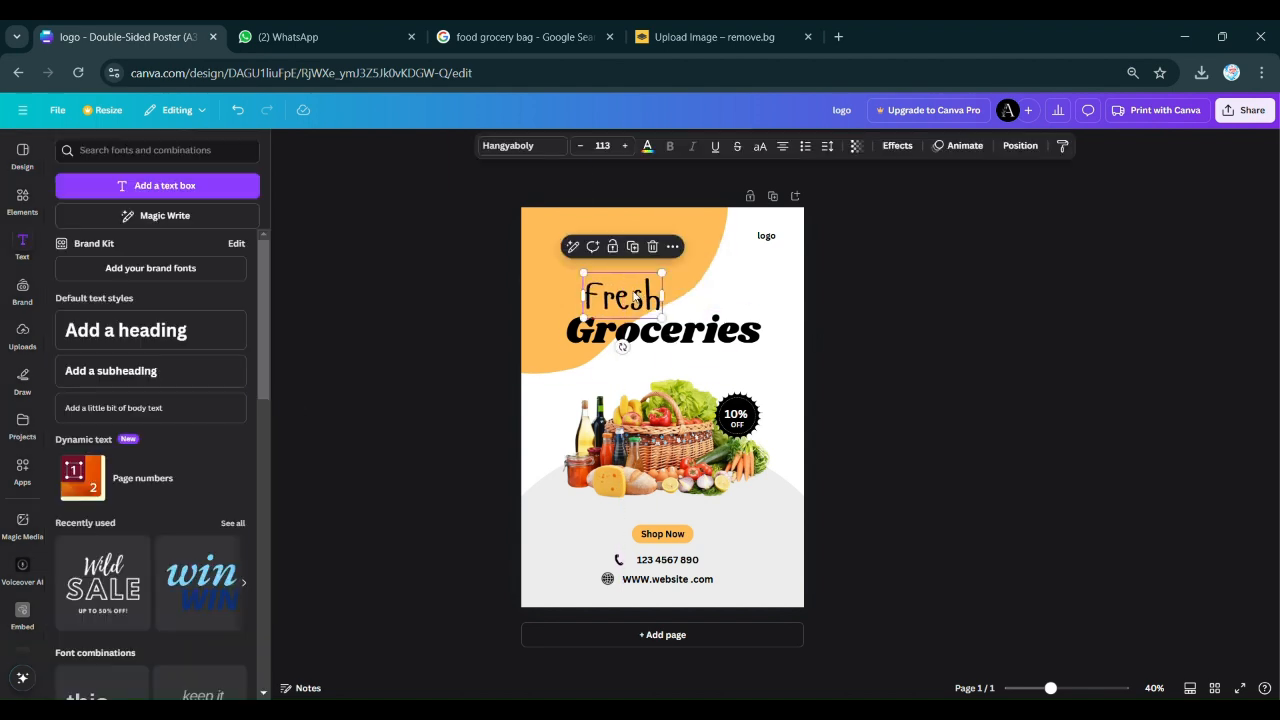
left_click(522, 145)
scroll(163, 417, "down", 5)
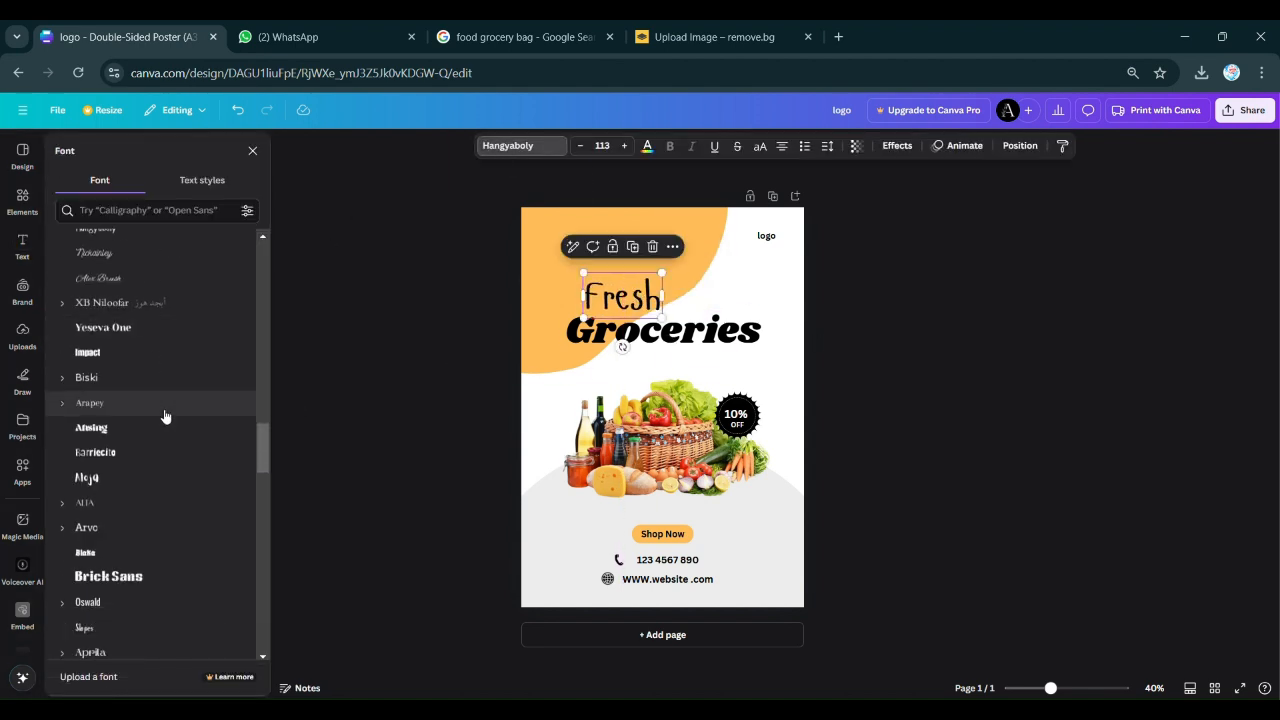
scroll(165, 416, "down", 1)
left_click(167, 400)
left_click(105, 569)
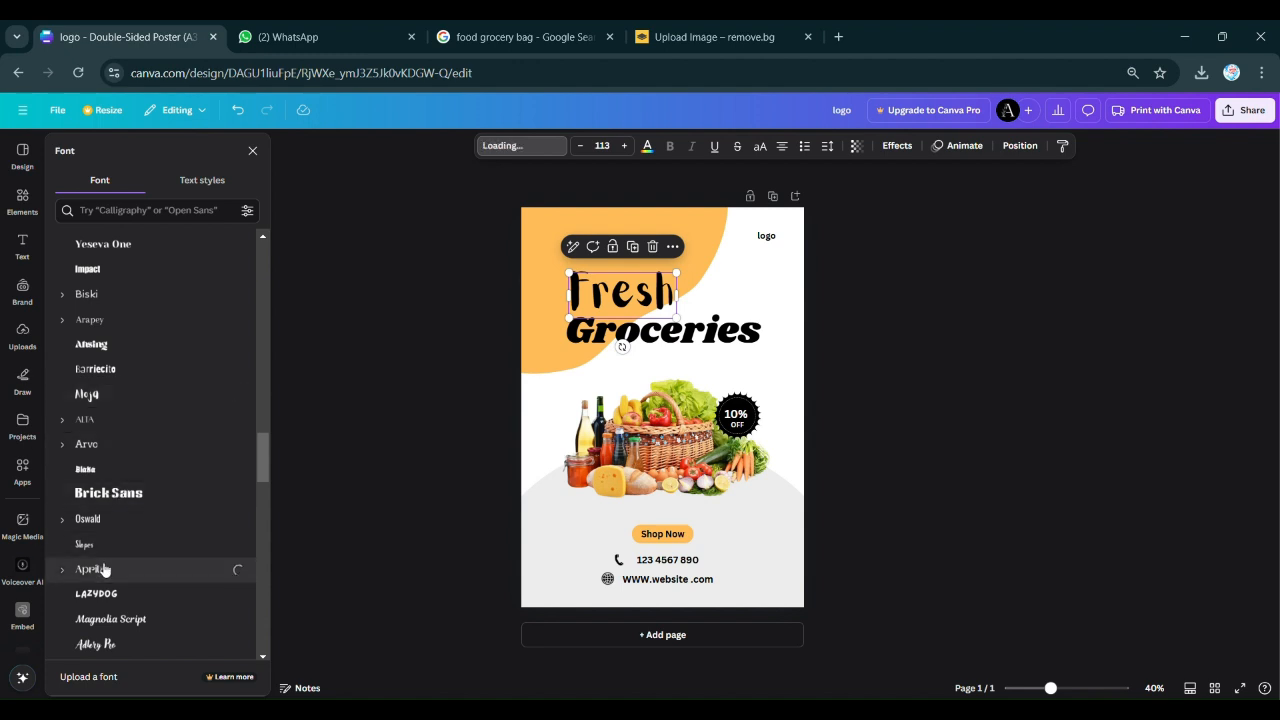
scroll(105, 560, "down", 3)
left_click(140, 452)
left_click_drag(652, 334, 647, 338)
left_click_drag(625, 298, 635, 306)
Add the green two-leaf graphic from the recently used elements, shrunk and tilted at the end of "Fresh".
left_click(22, 245)
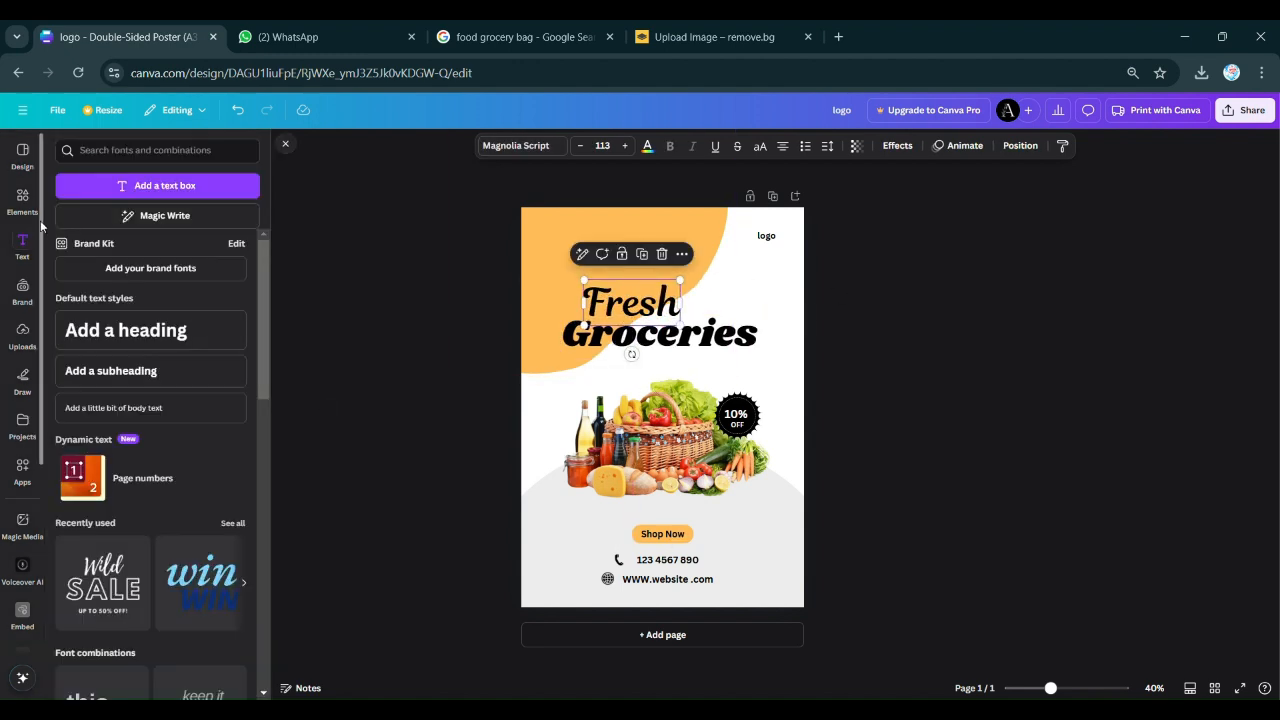
left_click(22, 200)
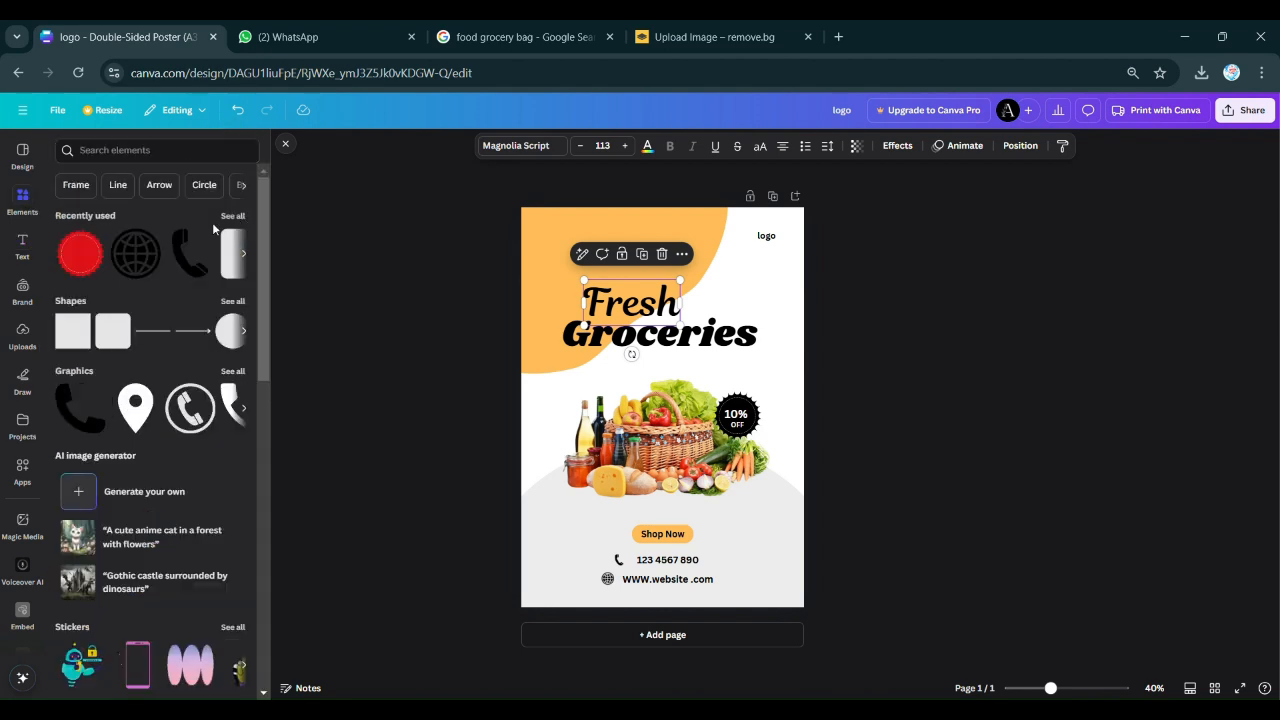
left_click(232, 215)
scroll(177, 346, "down", 5)
left_click(217, 362)
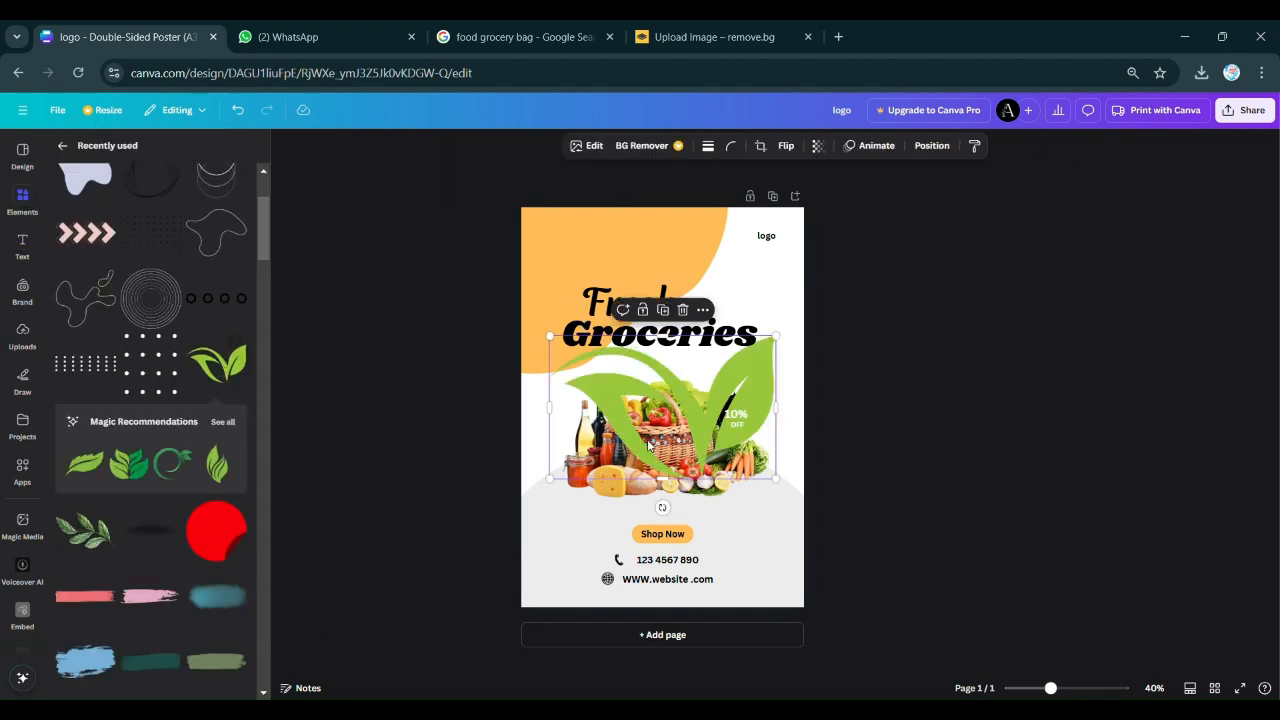
left_click_drag(554, 481, 651, 311)
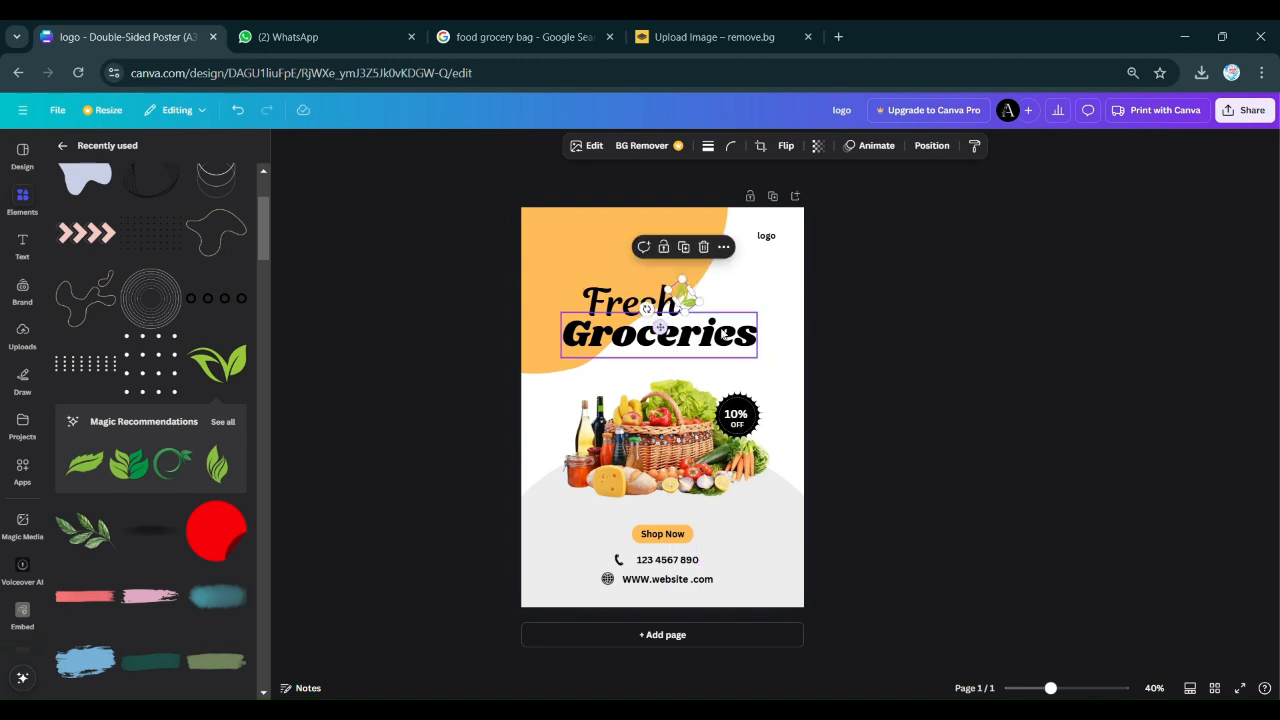
left_click(919, 358)
Change the "Fresh" text colour to white.
left_click(643, 312)
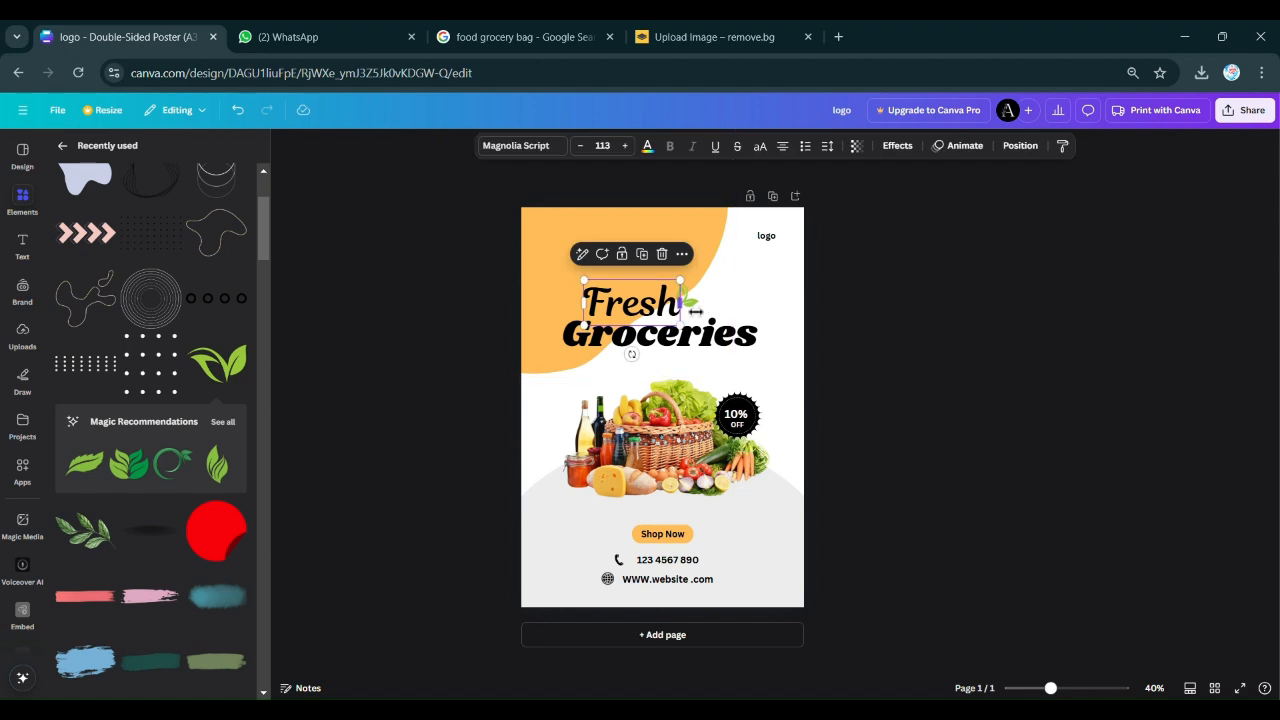
left_click(647, 146)
left_click(210, 245)
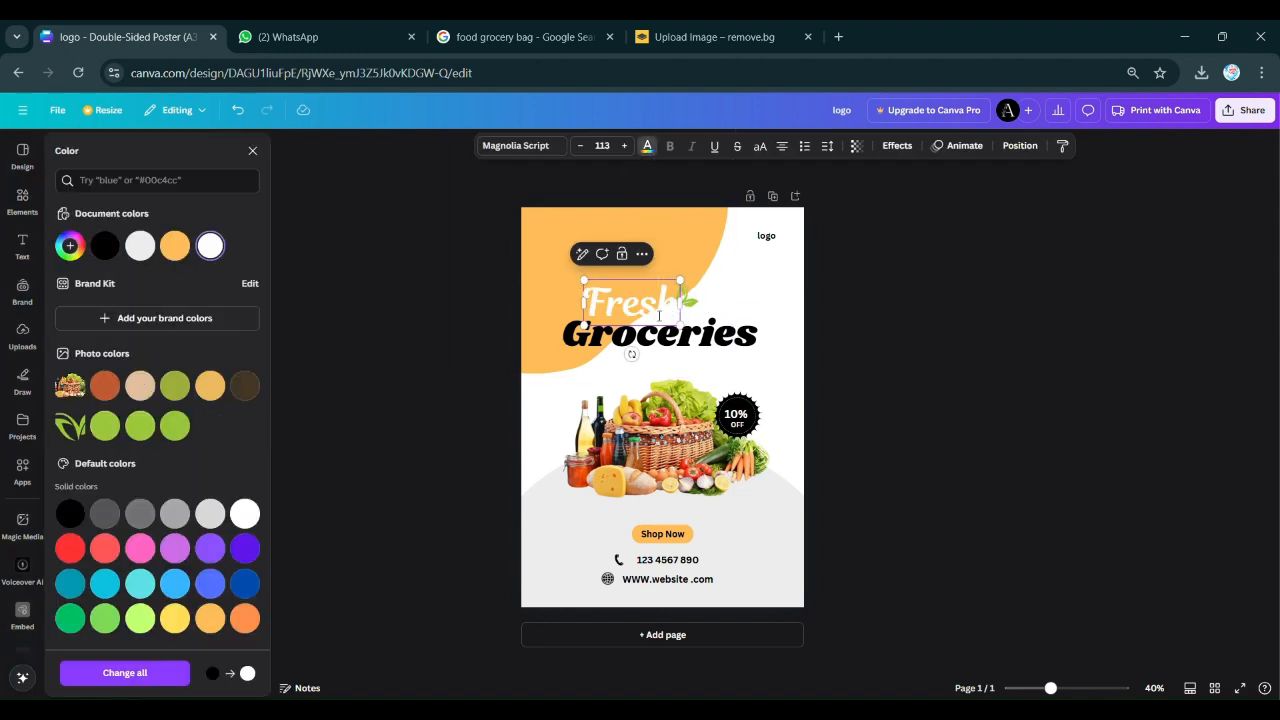
Colour only the letters "esh" in the "Fresh" text black.
double_click(649, 149)
left_click(105, 246)
left_click(351, 324)
double_click(632, 303)
left_click_drag(639, 303, 621, 303)
left_click(649, 149)
left_click(105, 246)
left_click(447, 296)
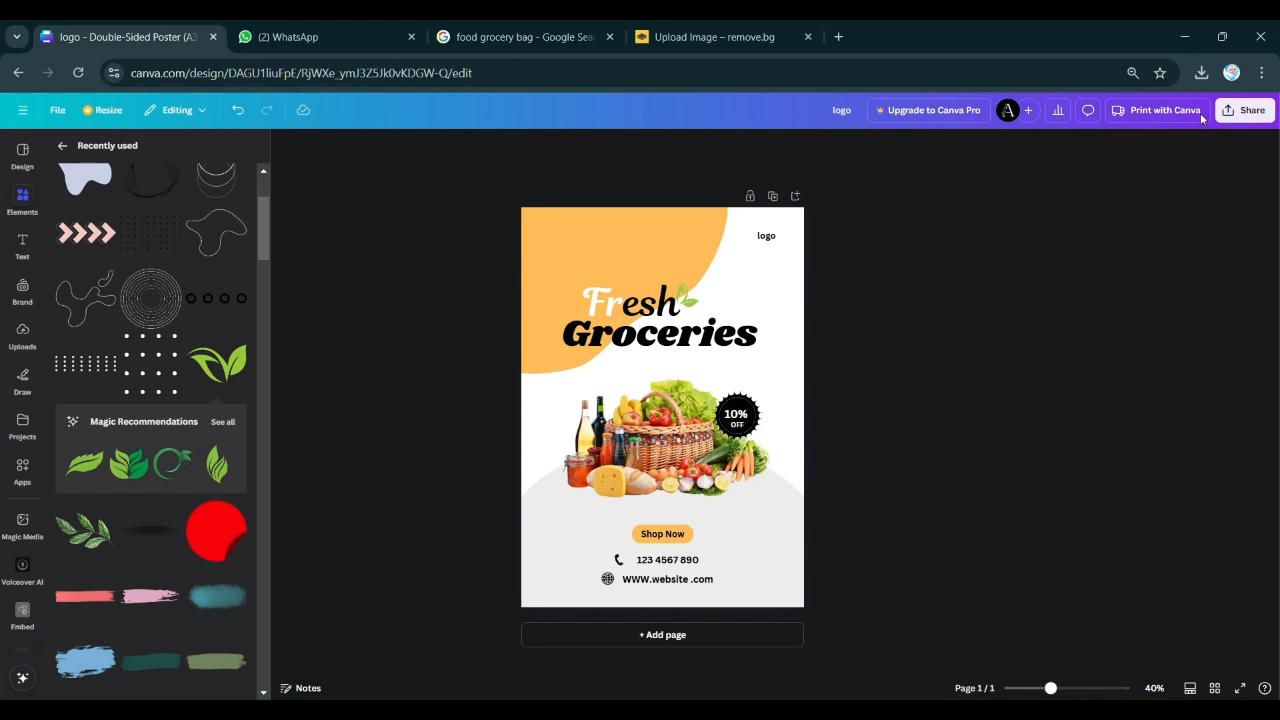
left_click(87, 309)
left_click_drag(606, 354, 548, 302)
left_click(860, 390)
left_click(546, 304)
key("Delete")
Add the purple double-loop line graphic from the magic recommendations, shrunk and placed left of the basket, and delete the other loop graphic.
left_click(223, 357)
scroll(172, 405, "down", 10)
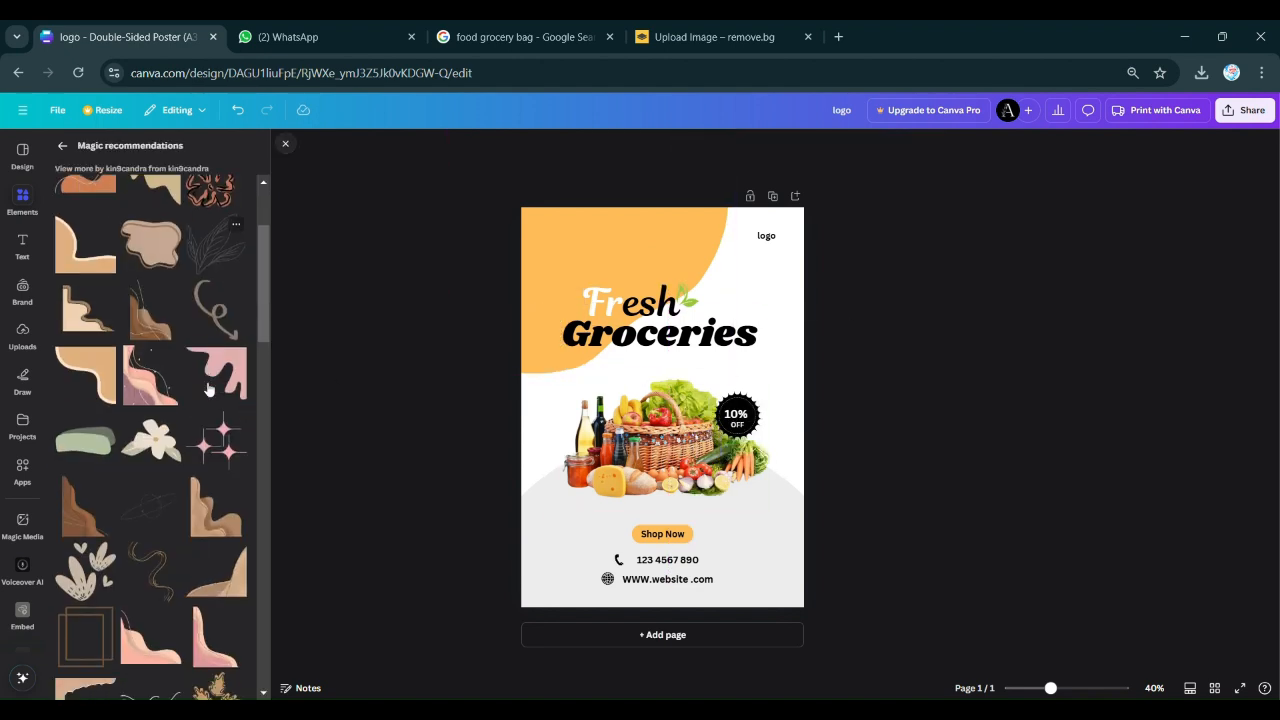
scroll(172, 405, "down", 15)
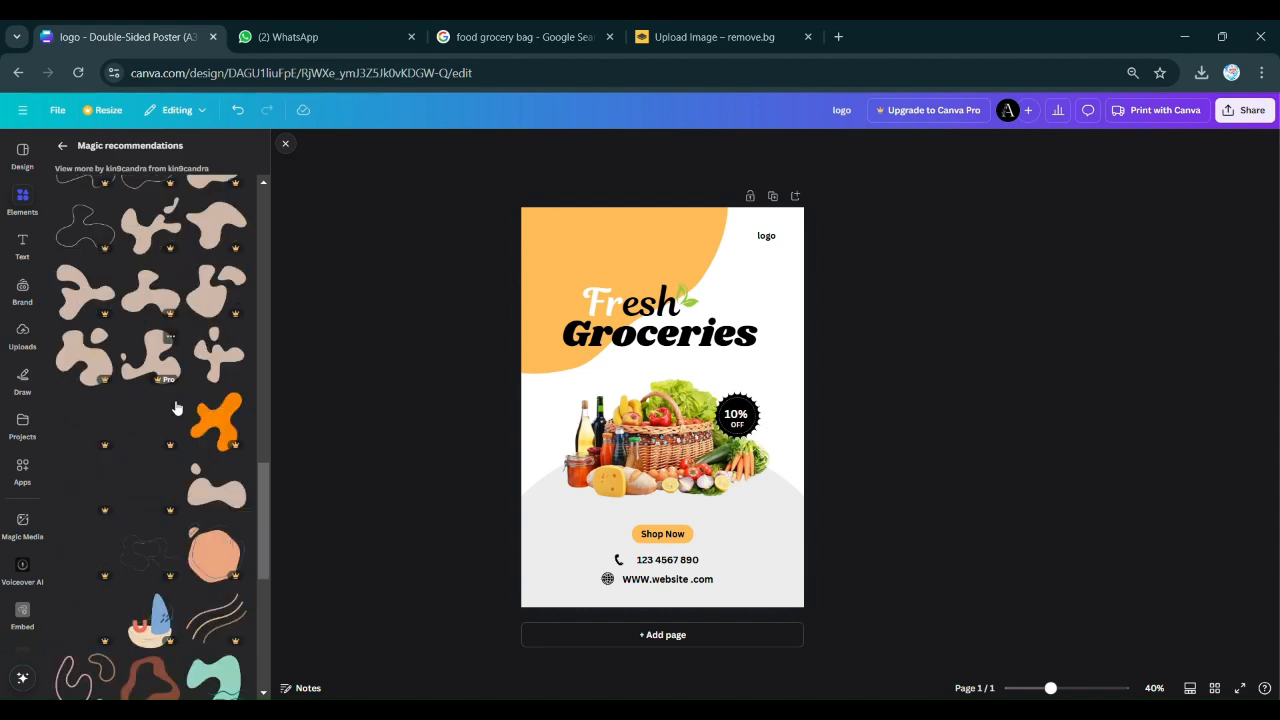
scroll(175, 407, "up", 15)
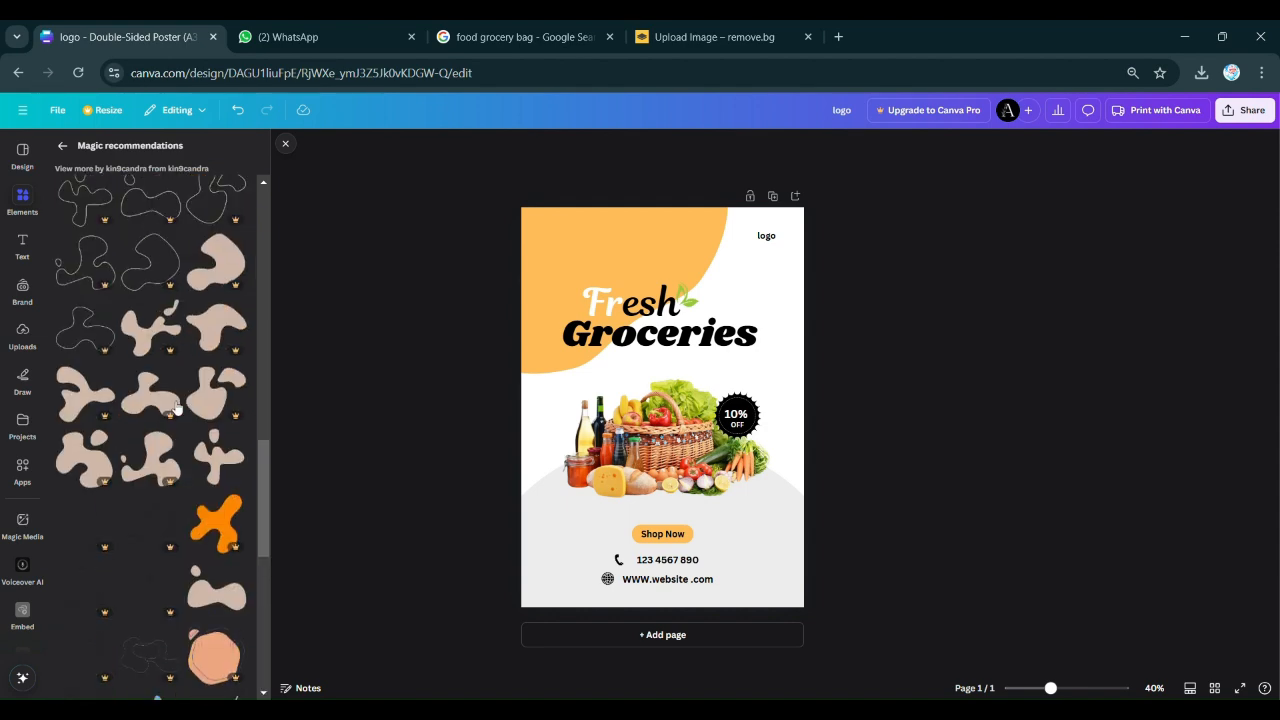
scroll(176, 408, "up", 3)
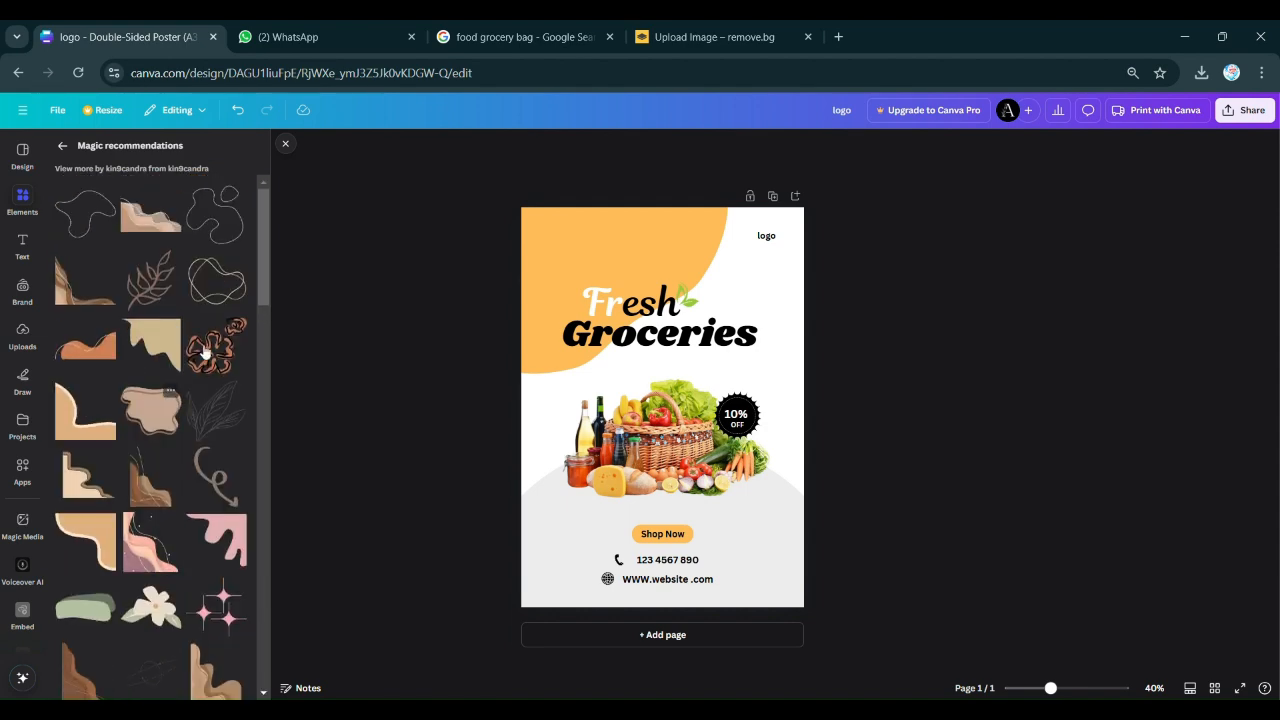
left_click(216, 281)
left_click(634, 146)
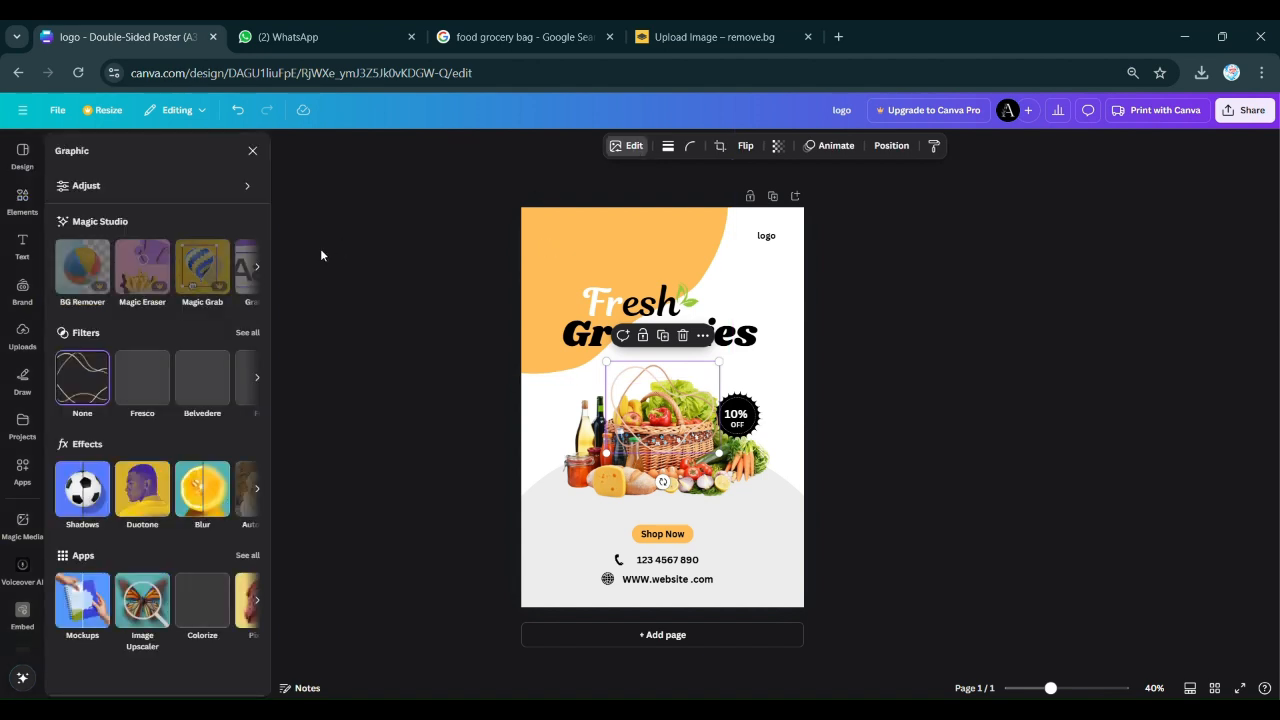
left_click(248, 150)
left_click(160, 300)
left_click_drag(669, 418, 560, 410)
left_click(655, 428)
key("Delete")
left_click(588, 272)
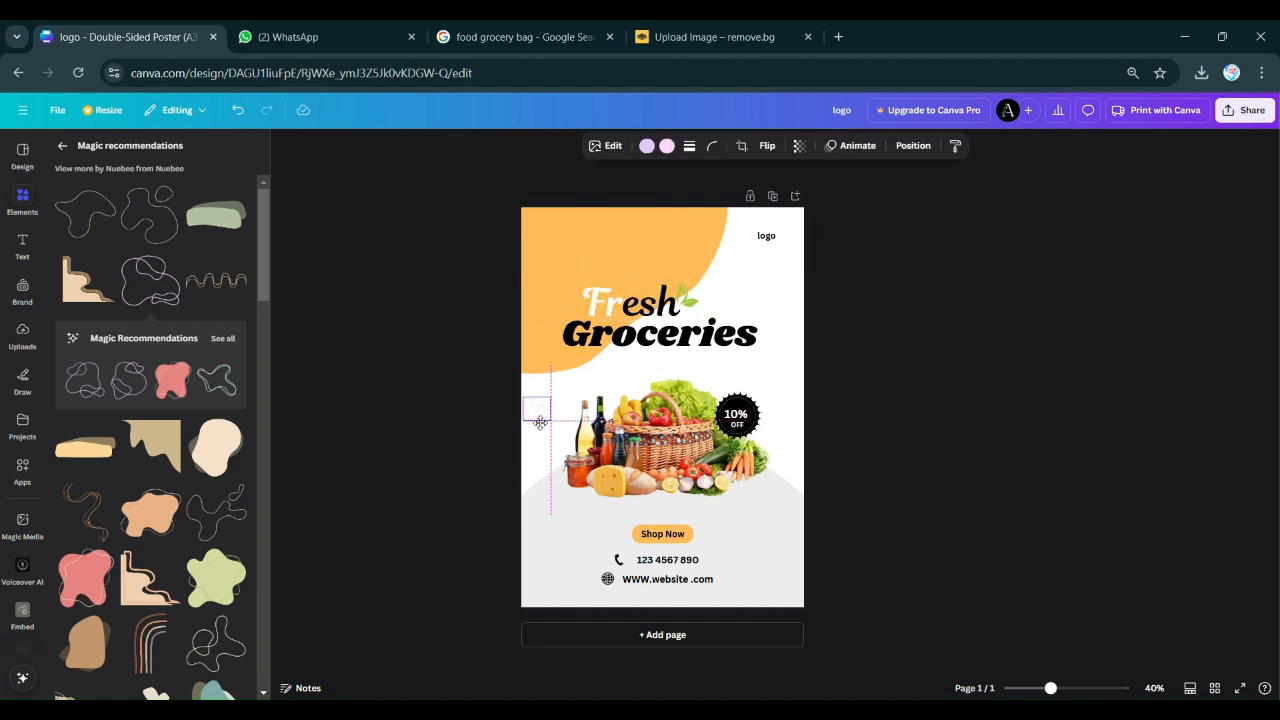
Recolour the small loop graphic's two lines in dark brown and black.
left_click(646, 146)
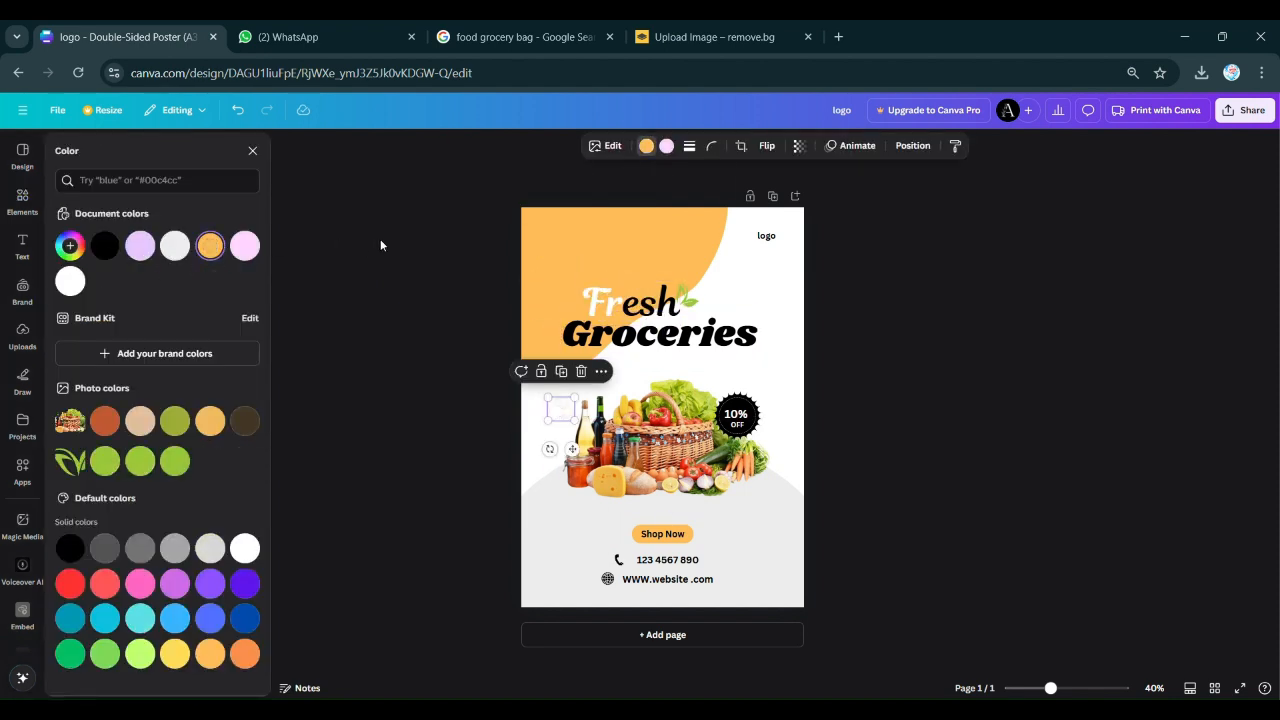
left_click(113, 249)
left_click(106, 461)
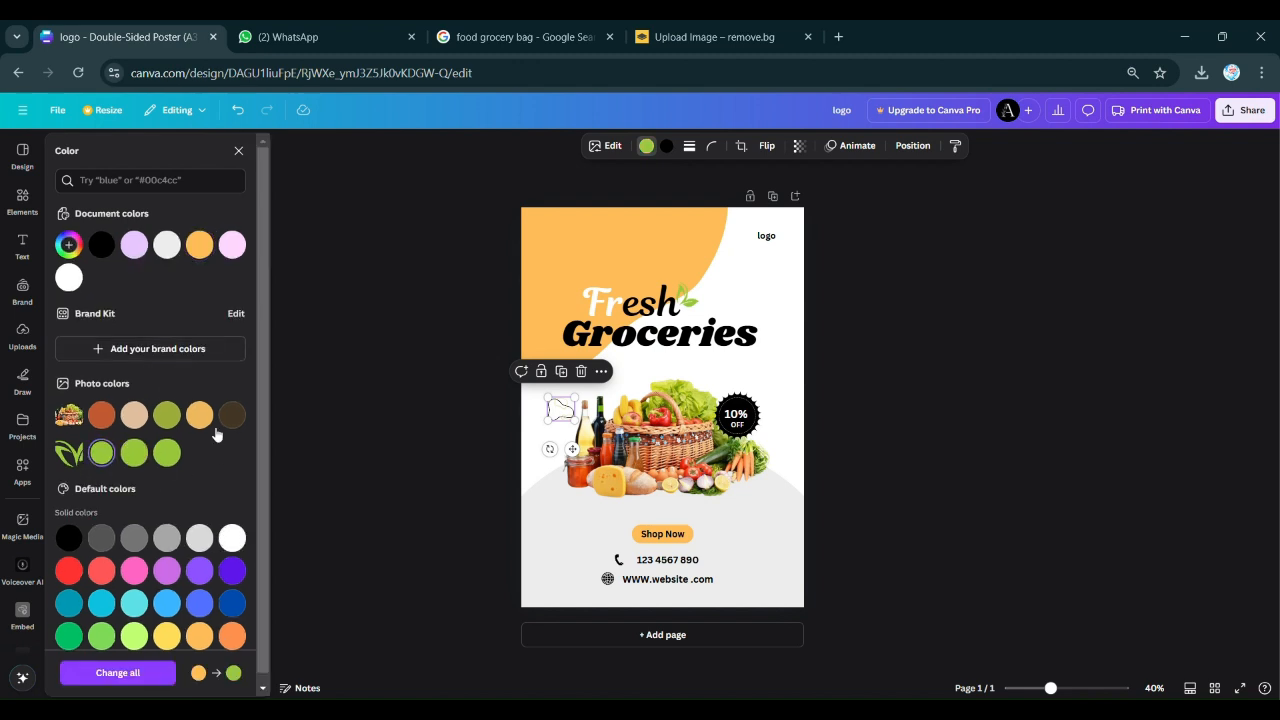
left_click(396, 394)
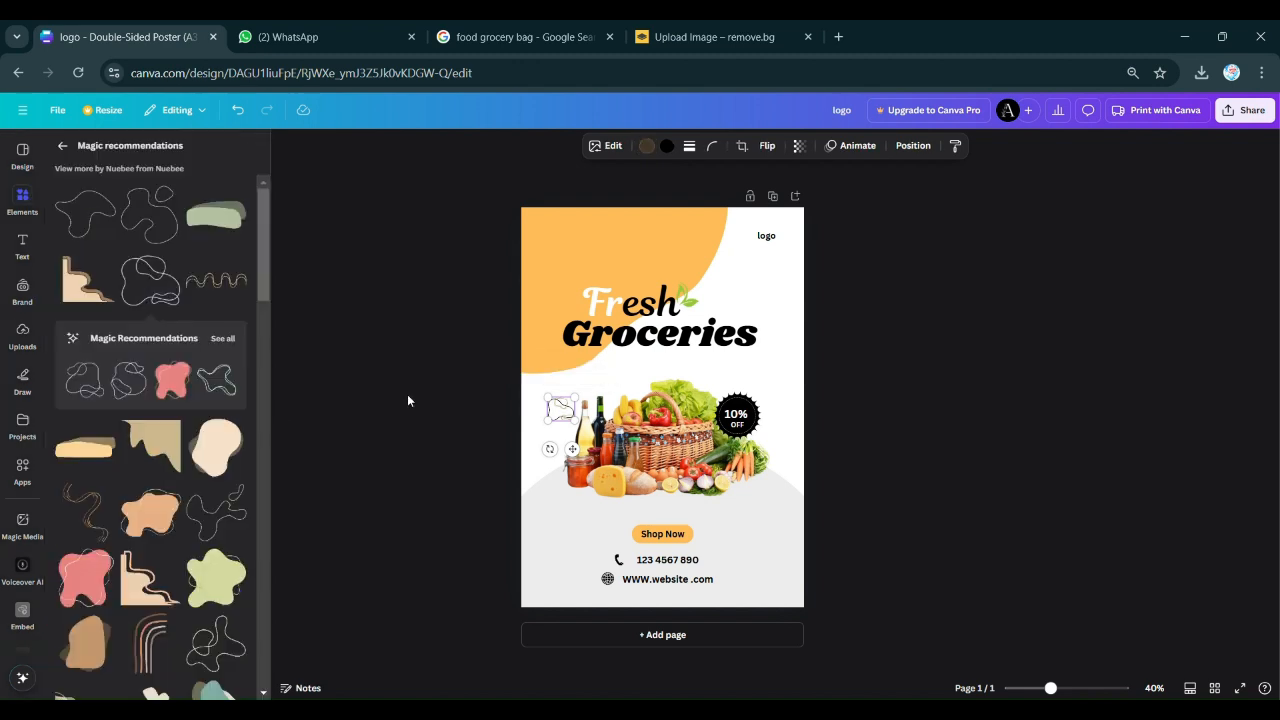
Place rotated copies of the small loop graphic right of the "Fresh" text and below the vegetables at the basket's right.
left_click_drag(572, 412, 741, 524)
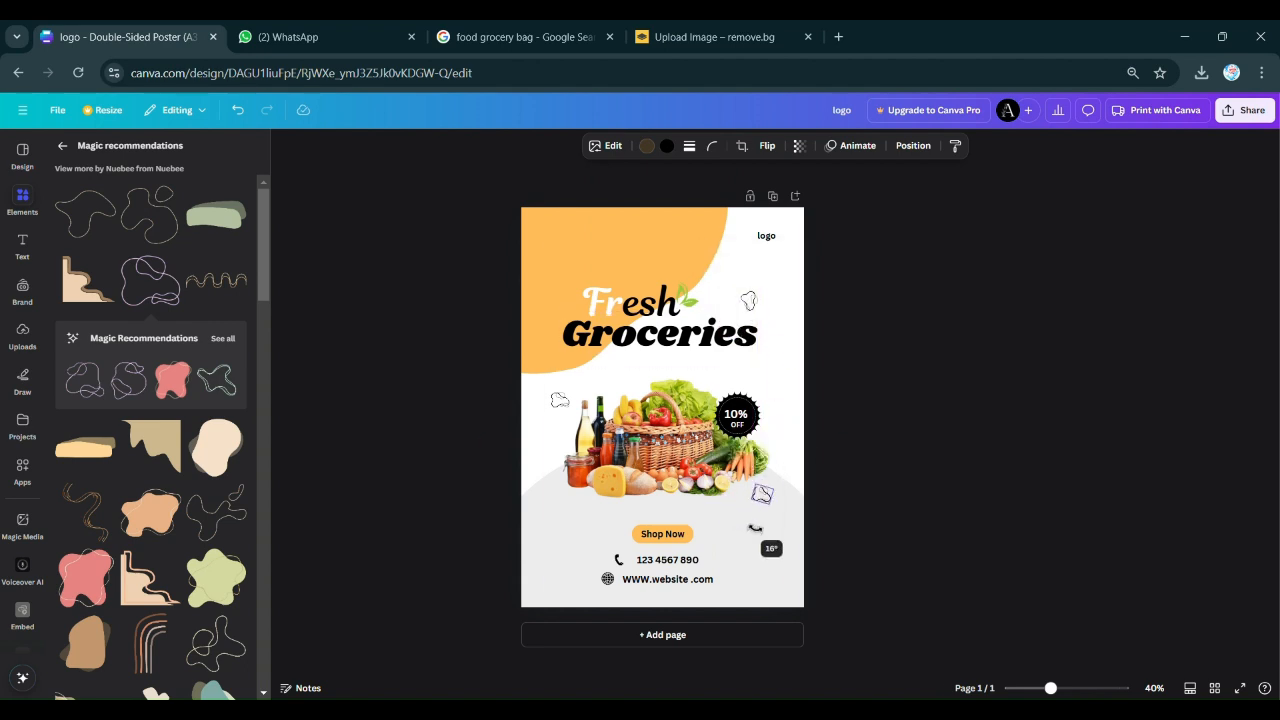
left_click_drag(772, 484, 766, 517)
left_click(821, 493)
left_click(920, 472)
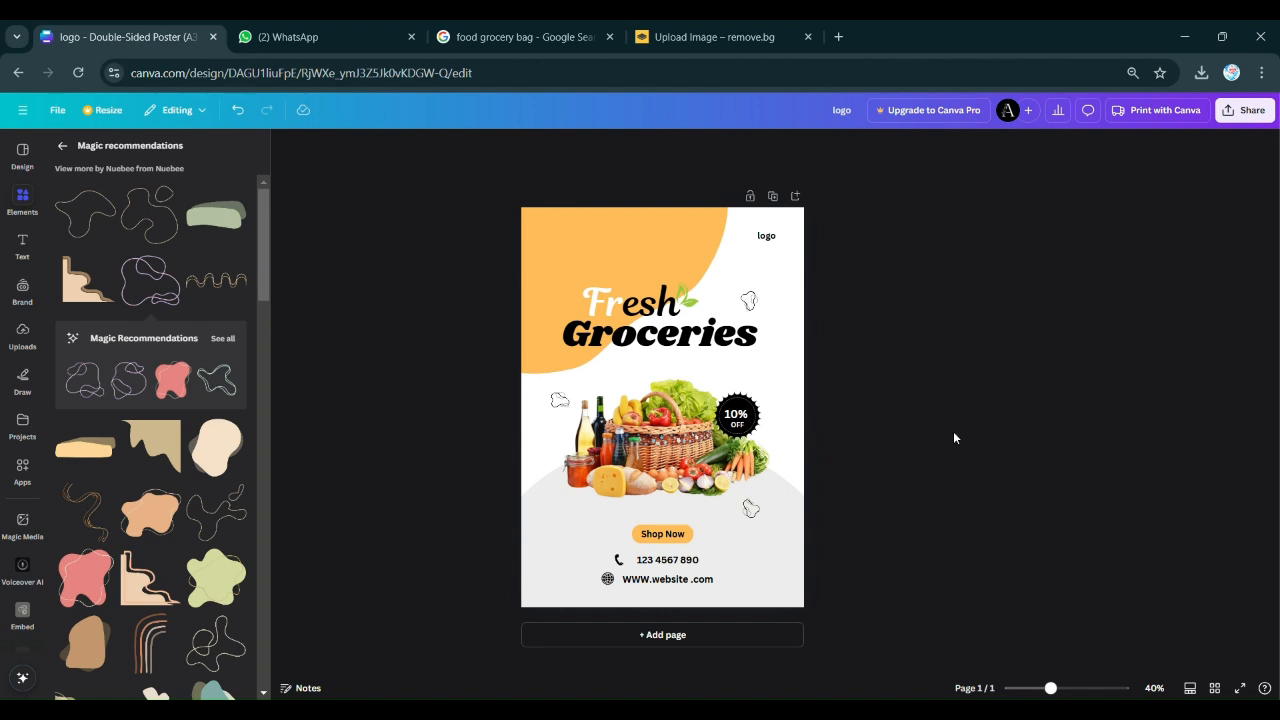
Add the row of four rings, shrunk in the poster's lower-right corner, and place a duplicate on the orange shape at the upper left.
left_click(63, 146)
left_click(210, 296)
left_click_drag(697, 420, 785, 606)
left_click_drag(703, 585, 598, 273)
key("ctrl+d")
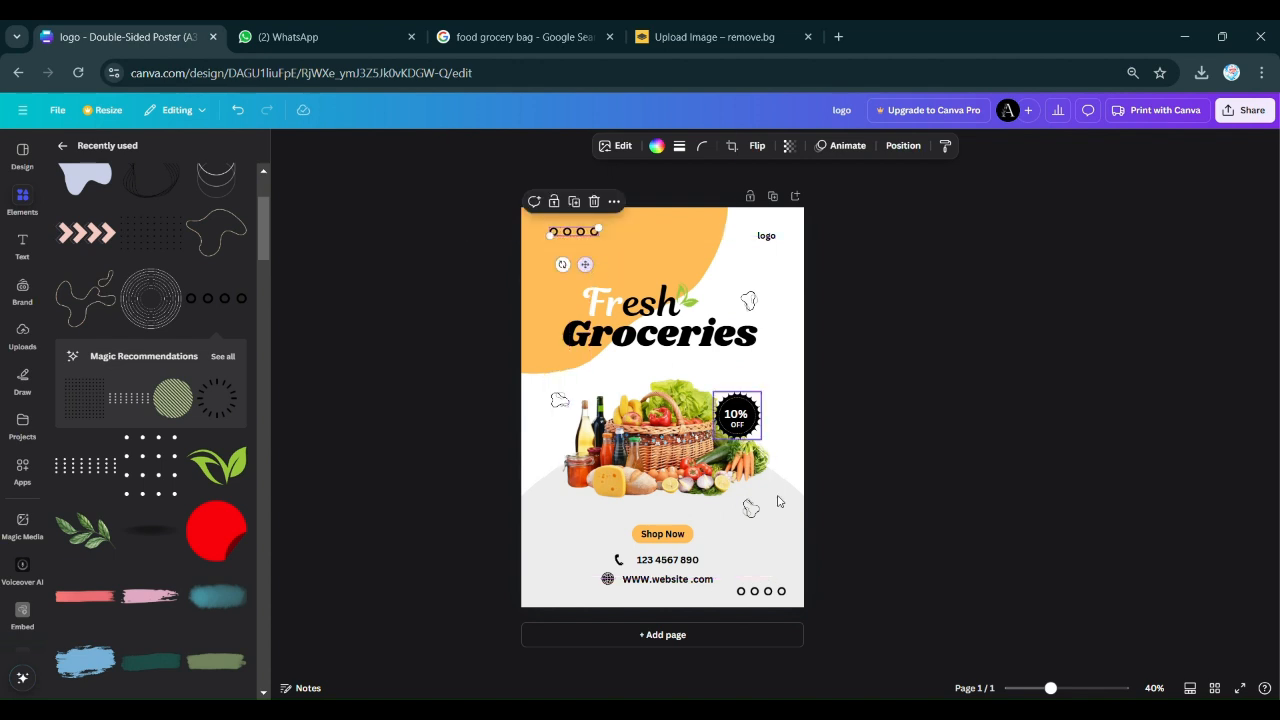
Move both ring rows closer to the poster's lower-right and upper-left corners.
left_click_drag(766, 598, 759, 592)
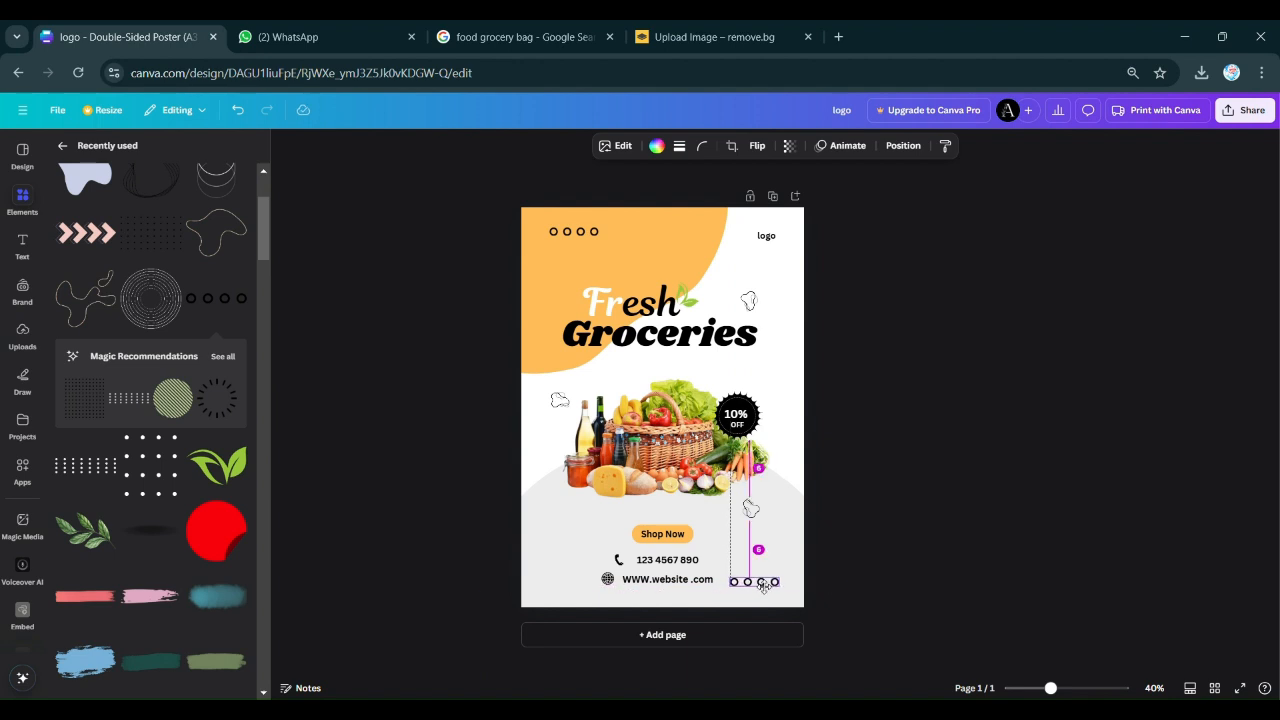
left_click_drag(764, 591, 779, 603)
left_click_drag(585, 236, 576, 236)
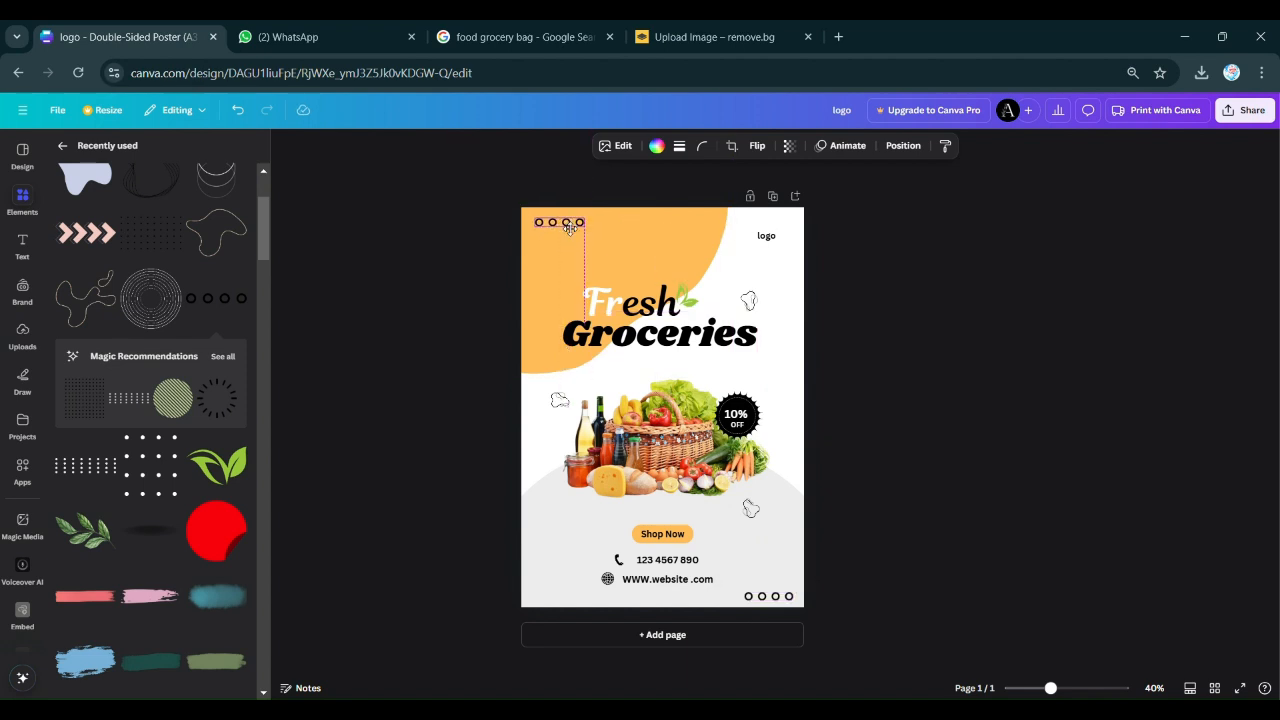
left_click_drag(567, 227, 567, 227)
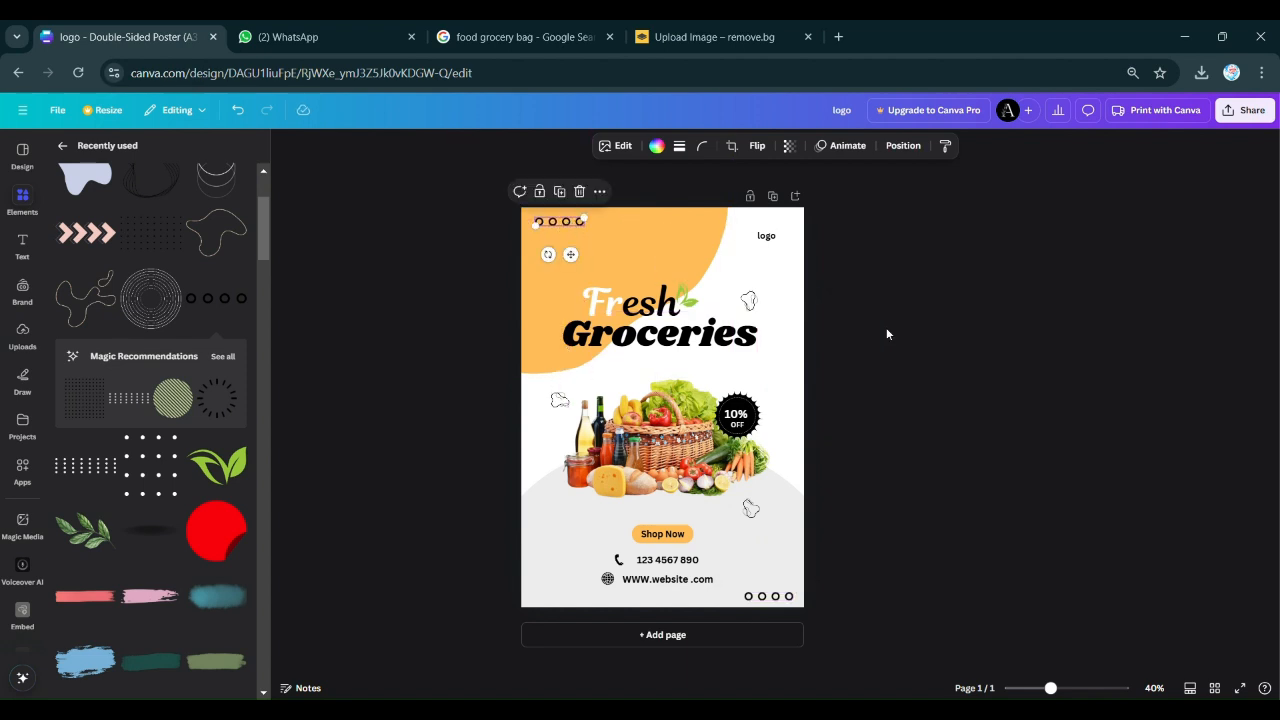
left_click(887, 334)
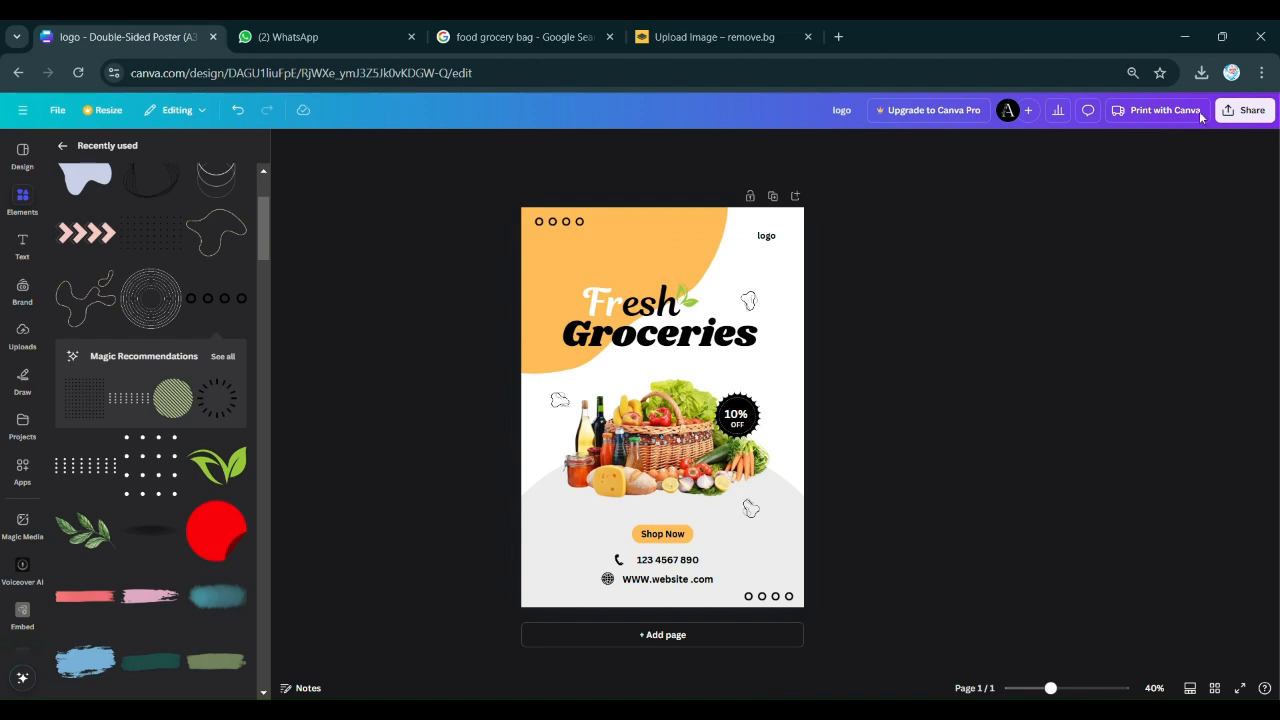